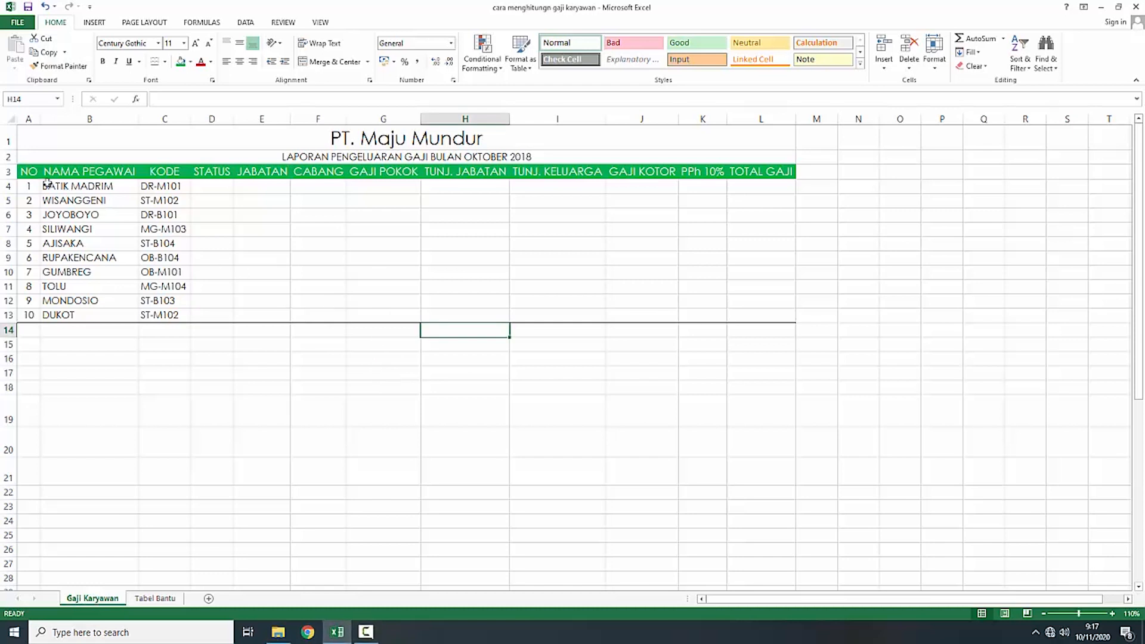
Step: Examine the payroll table's title, period line and column headings, including STATUS and JABATAN, on the Gaji Karyawan sheet
{"action": "left_click", "coordinate": [31, 171]}
{"action": "left_click_drag", "start_coordinate": [31, 172], "coordinate": [761, 321]}
{"action": "left_click", "coordinate": [558, 373]}
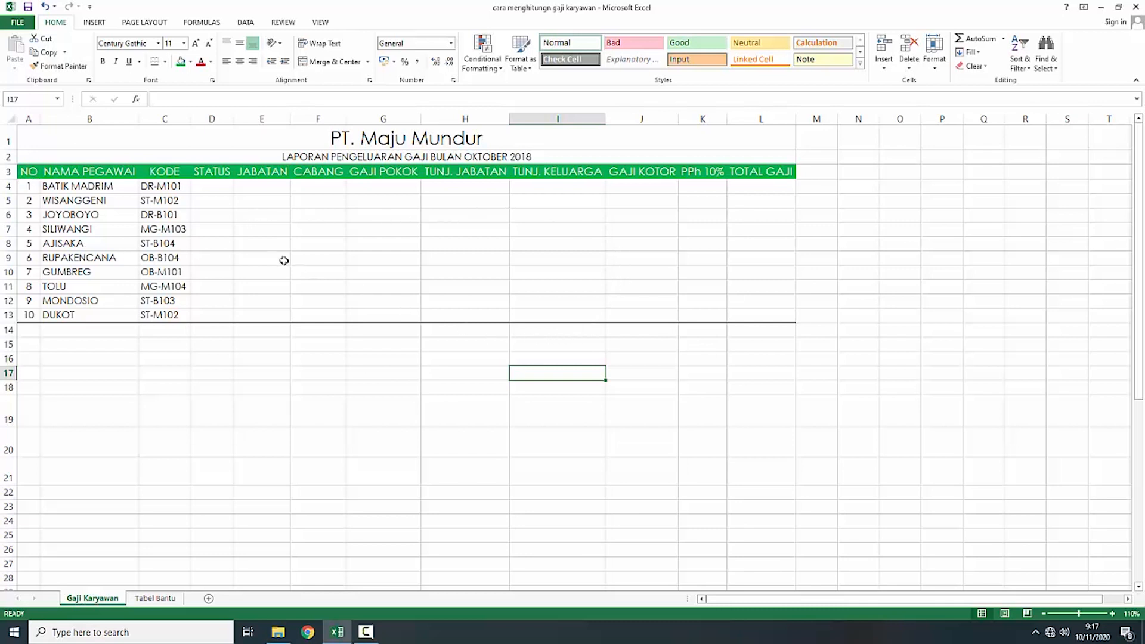
{"action": "left_click", "coordinate": [369, 146]}
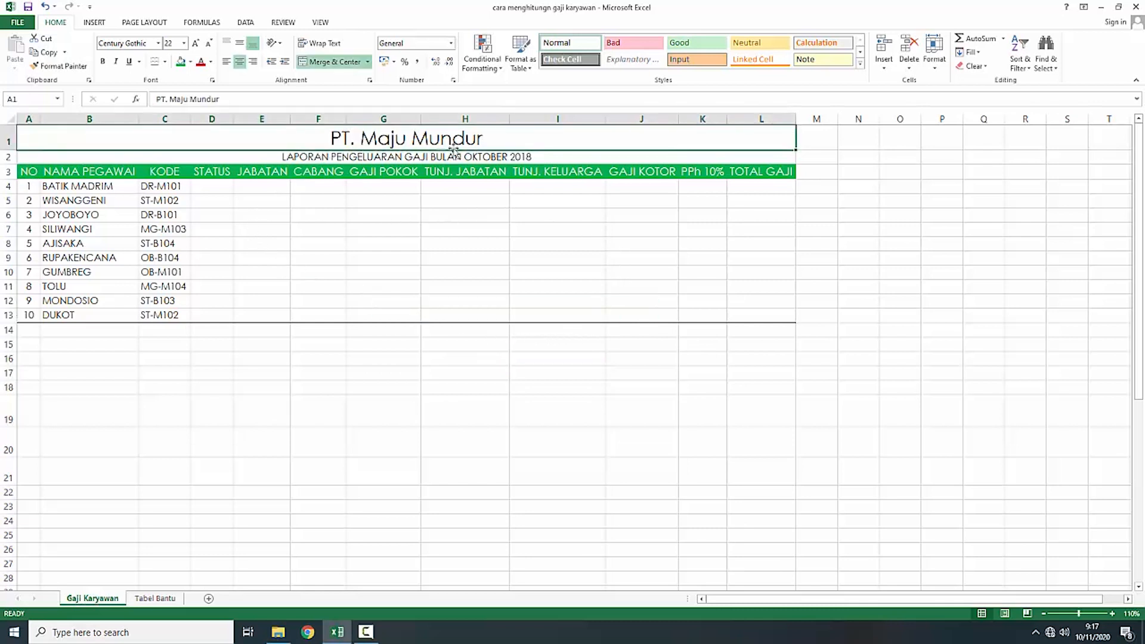
{"action": "left_click", "coordinate": [316, 161]}
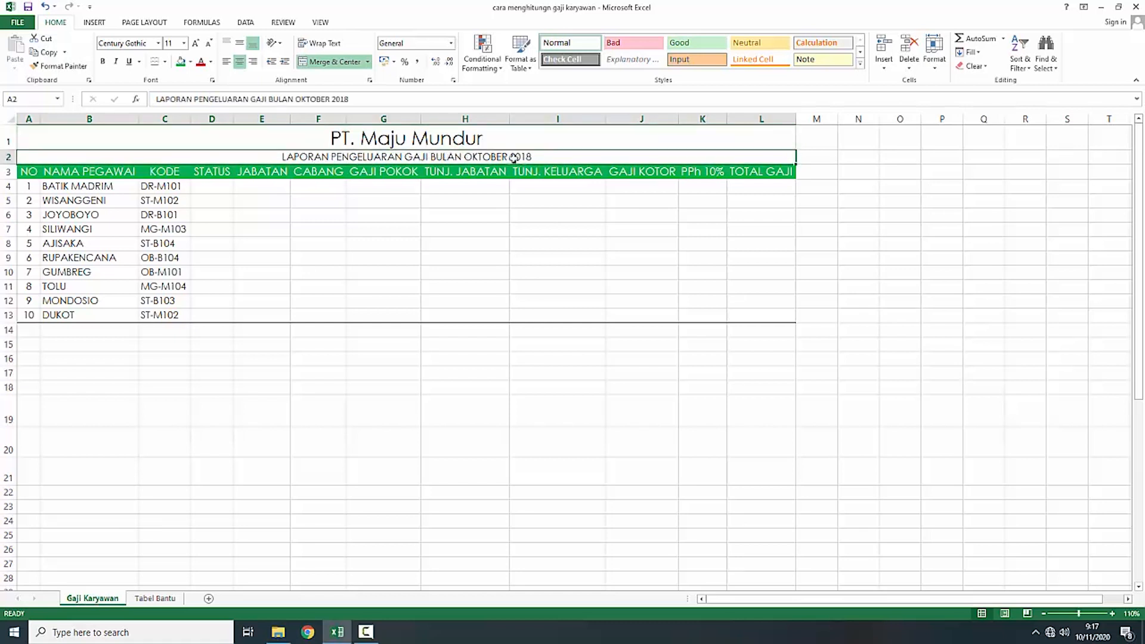
{"action": "left_click", "coordinate": [341, 375]}
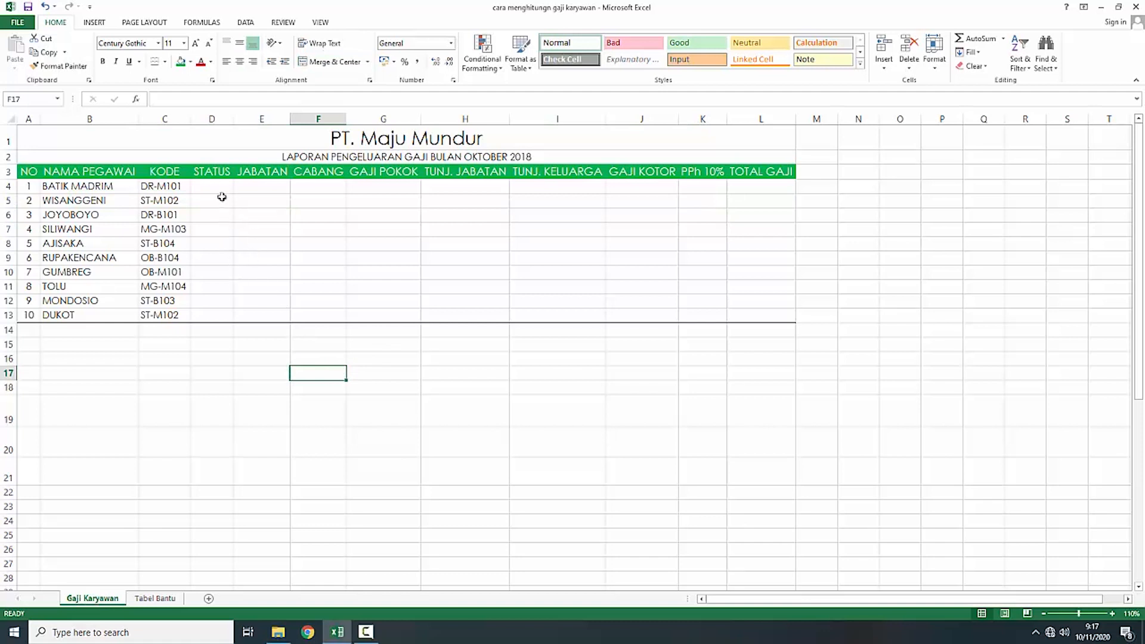
{"action": "left_click", "coordinate": [203, 172]}
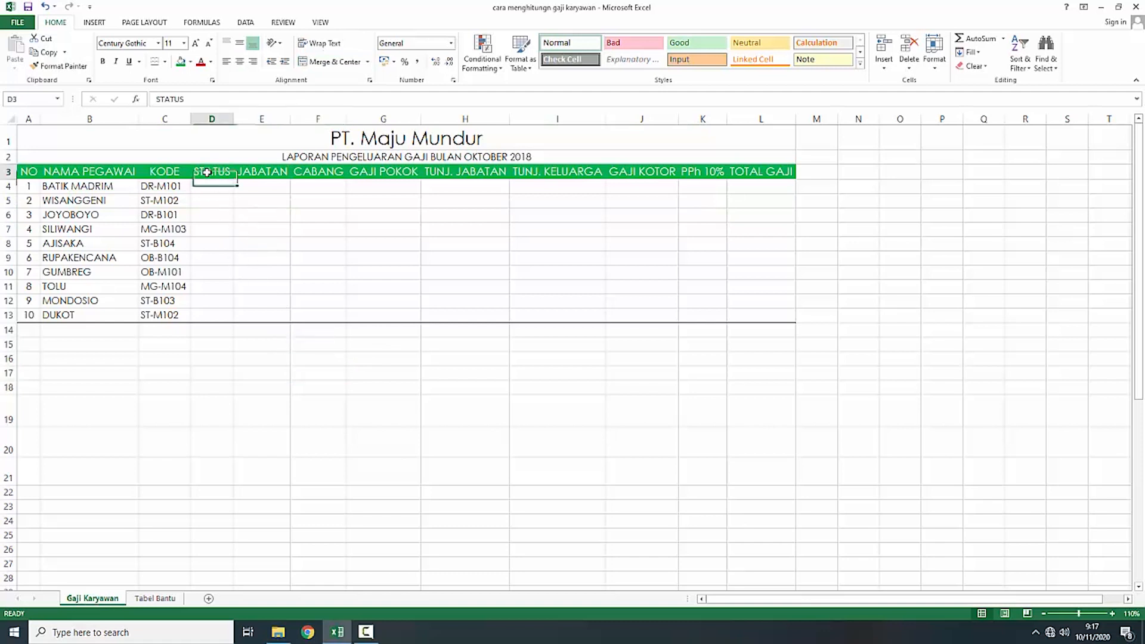
{"action": "left_click", "coordinate": [267, 173]}
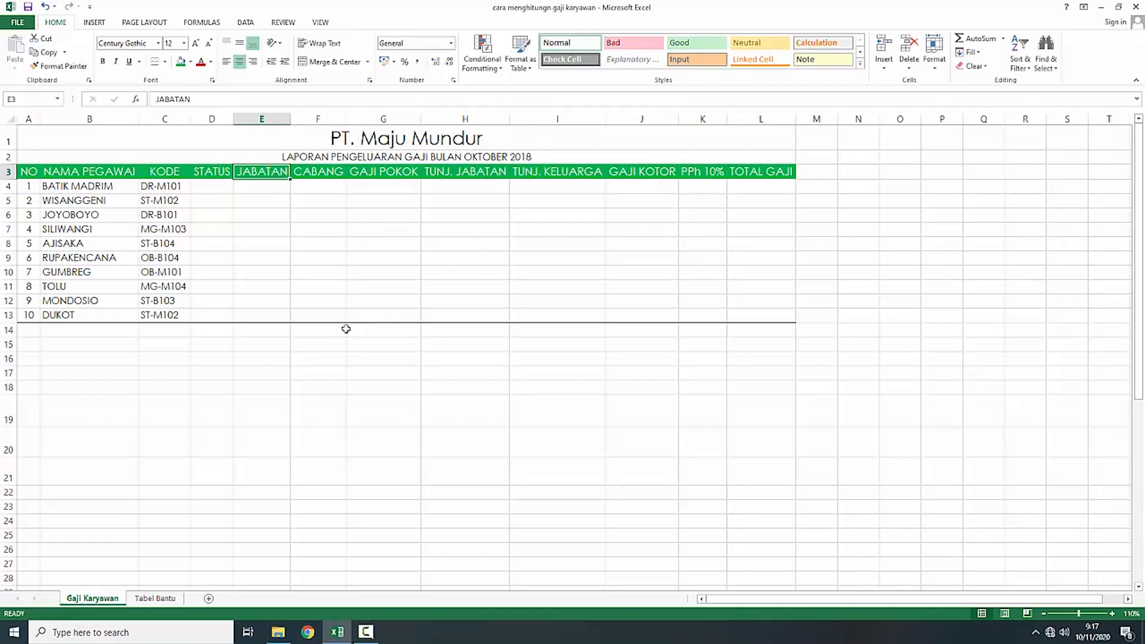
{"action": "left_click", "coordinate": [340, 357]}
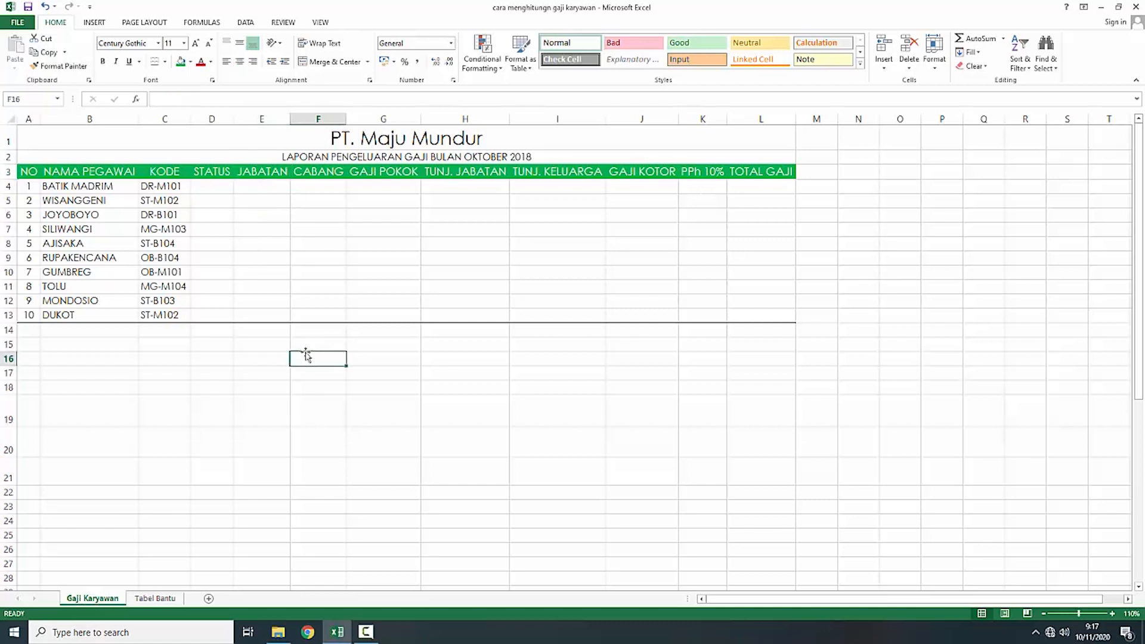
{"action": "left_click", "coordinate": [271, 354]}
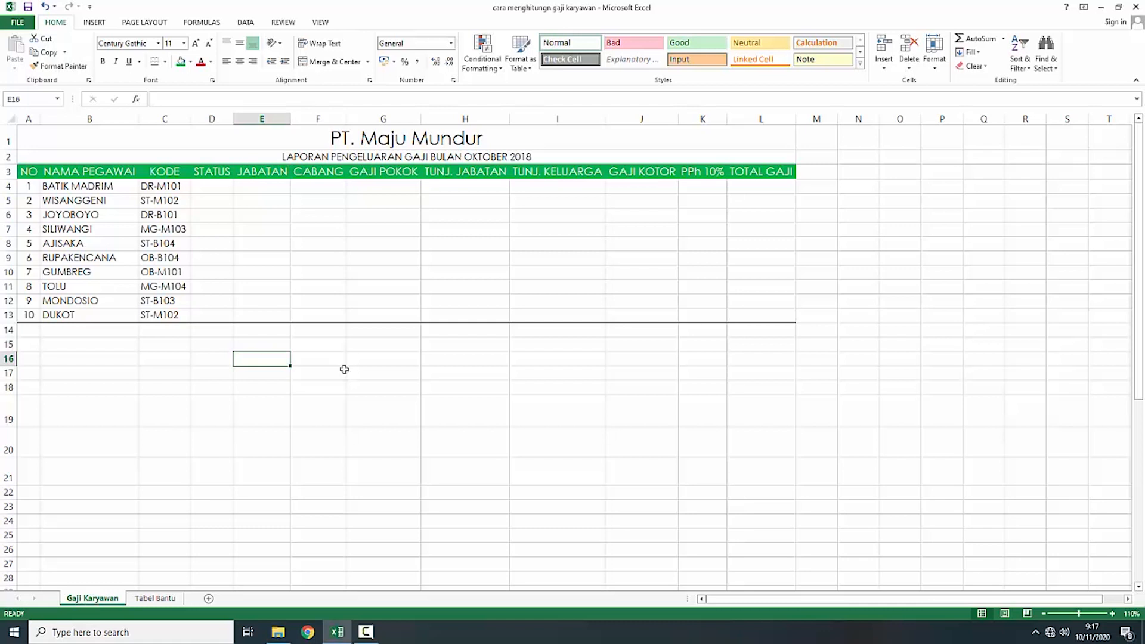
{"action": "left_click", "coordinate": [295, 343]}
{"action": "left_click", "coordinate": [253, 362]}
Step: Review the lookup tables on the Tabel Bantu sheet and the Status rule with its sample formula on the Gaji Karyawan sheet
{"action": "left_click", "coordinate": [155, 598]}
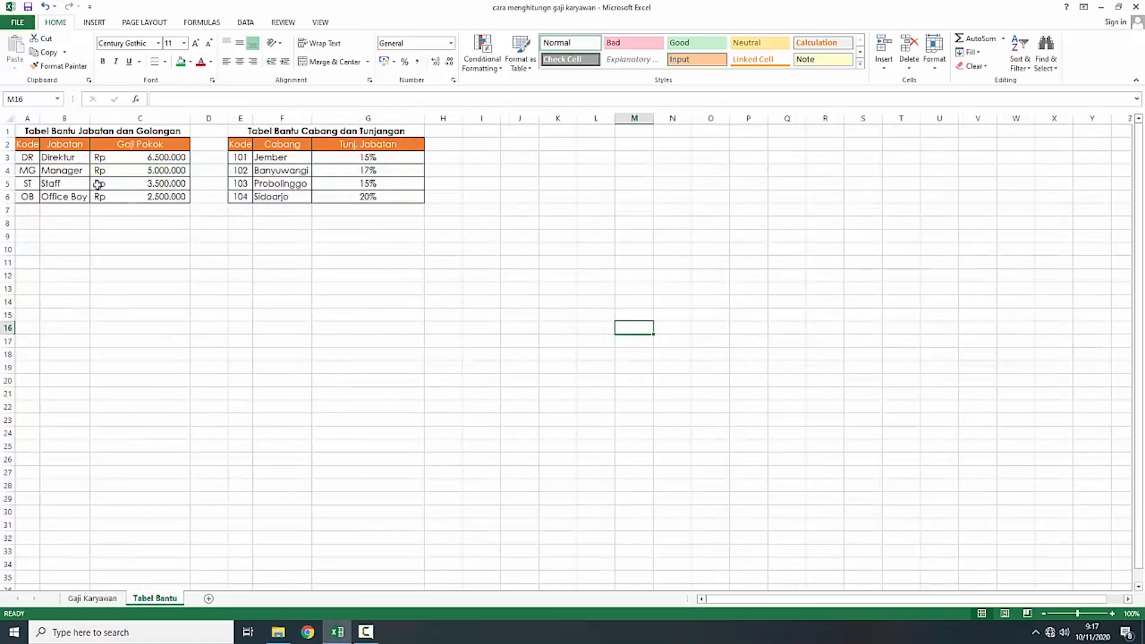
{"action": "left_click", "coordinate": [92, 598]}
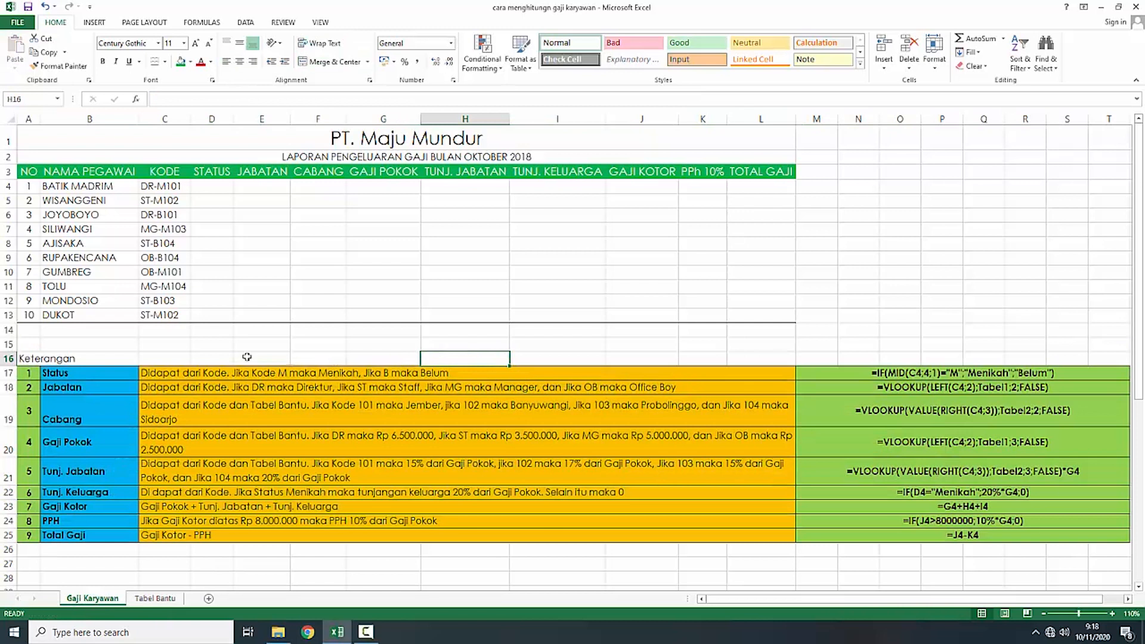
{"action": "left_click", "coordinate": [224, 357]}
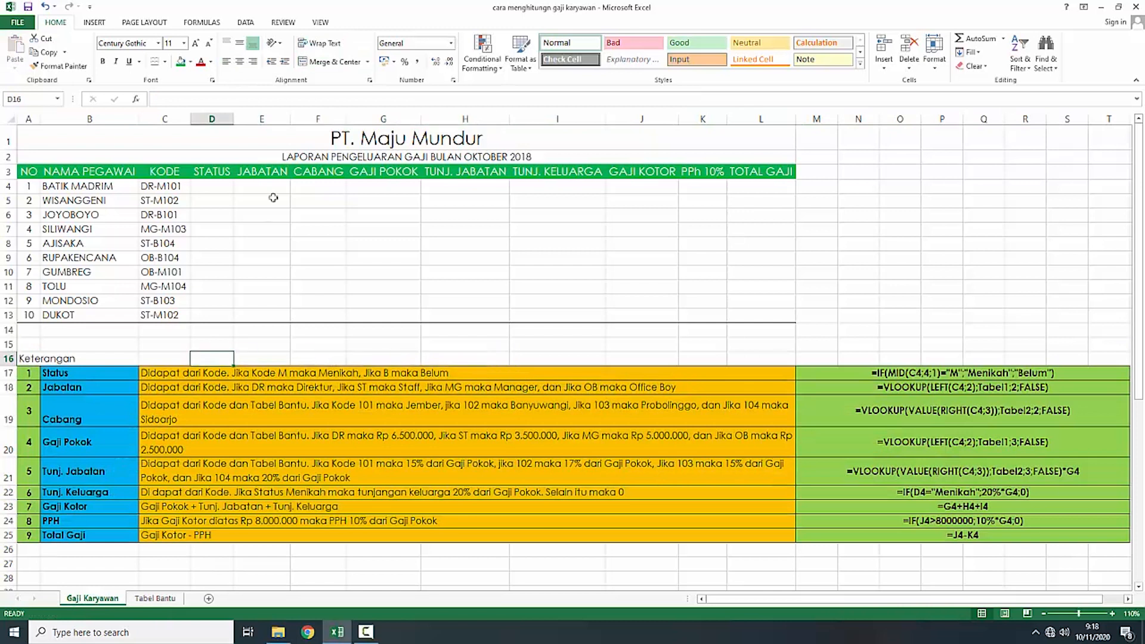
{"action": "left_click", "coordinate": [148, 404]}
{"action": "left_click", "coordinate": [58, 375]}
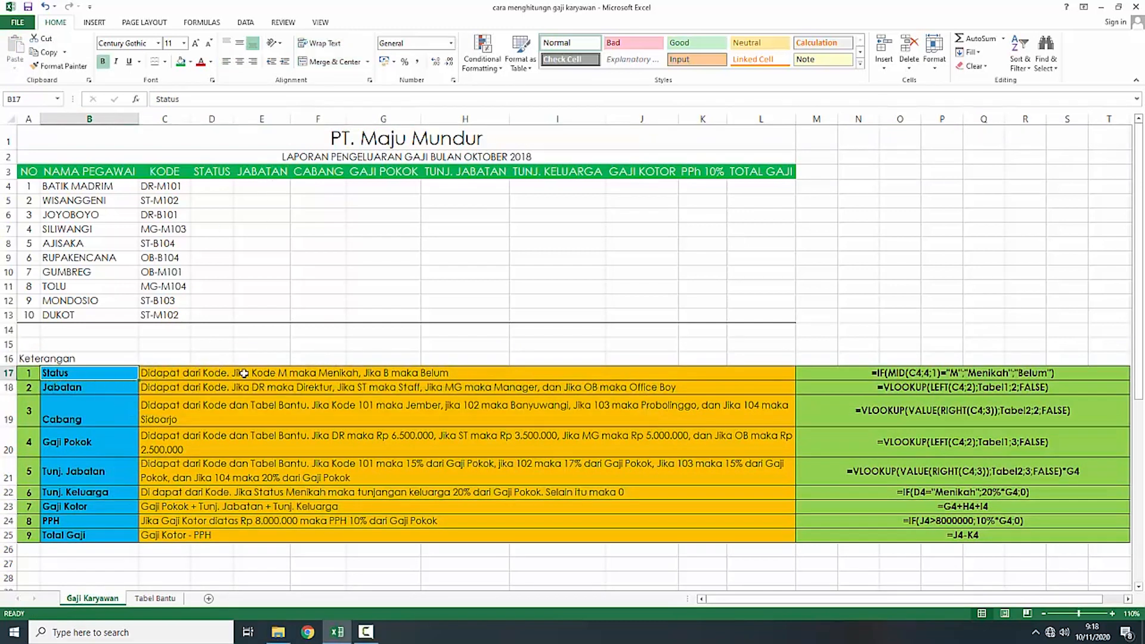
{"action": "left_click", "coordinate": [173, 188]}
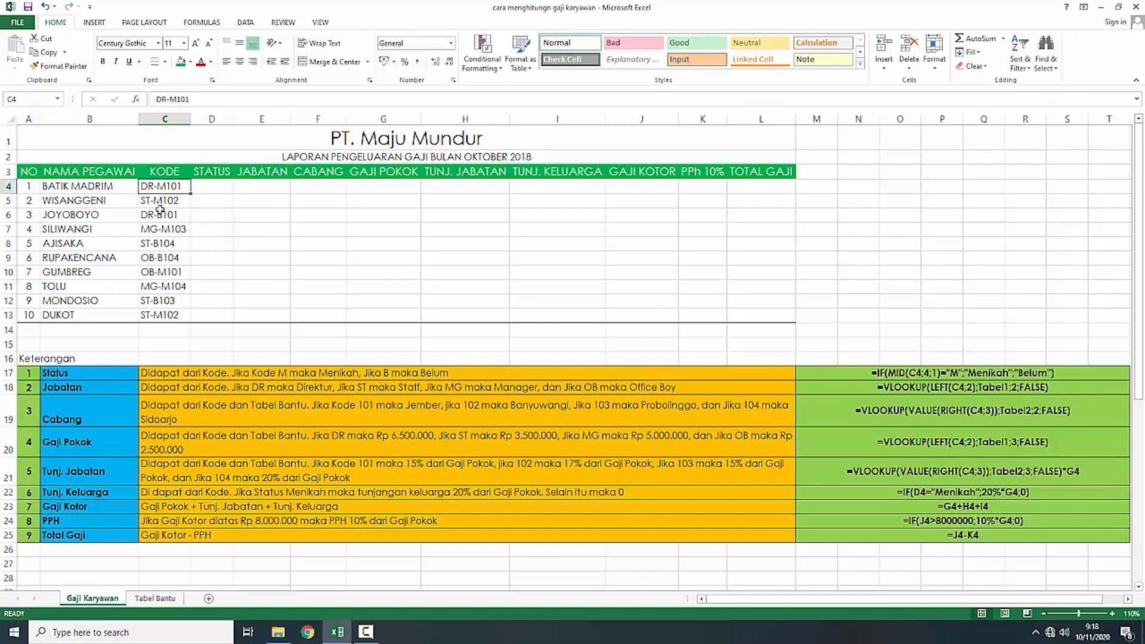
{"action": "left_click", "coordinate": [200, 186]}
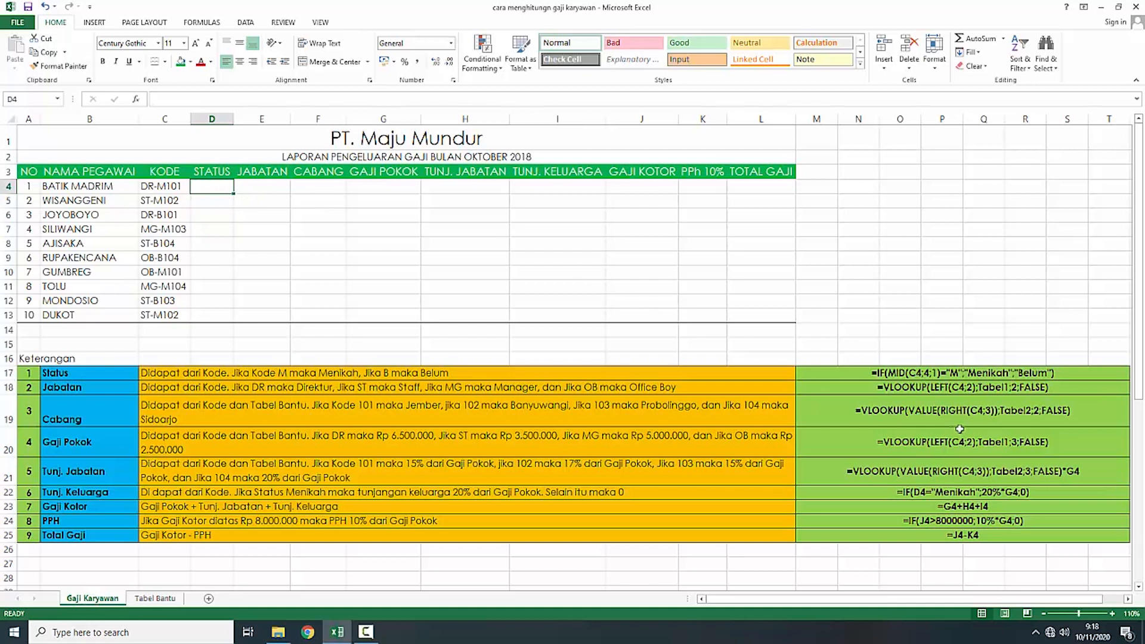
{"action": "left_click", "coordinate": [892, 376]}
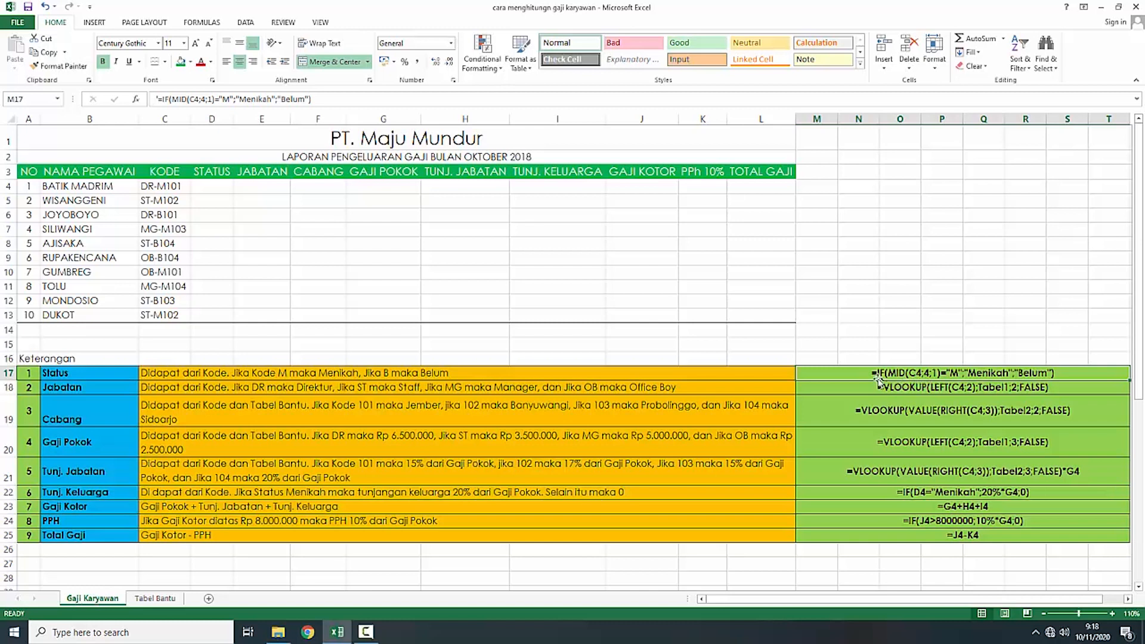
Step: Enter =MID(C4;4;1) in D4 to extract the status letter from the employee code, and fill it down to D13
{"action": "left_click", "coordinate": [232, 186]}
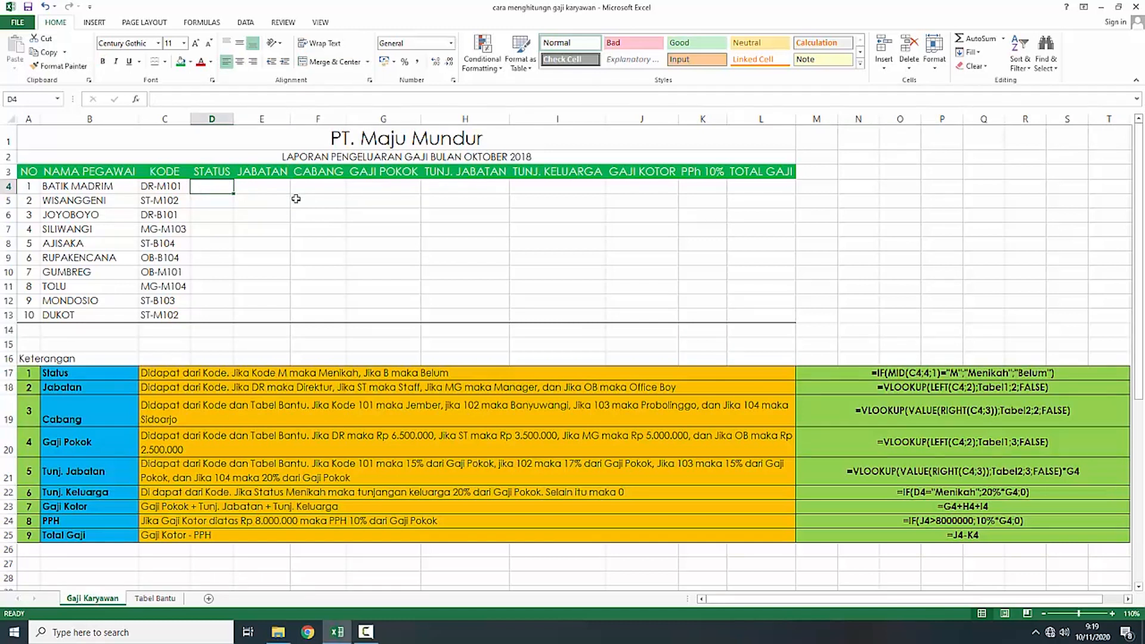
{"action": "type", "text": "="}
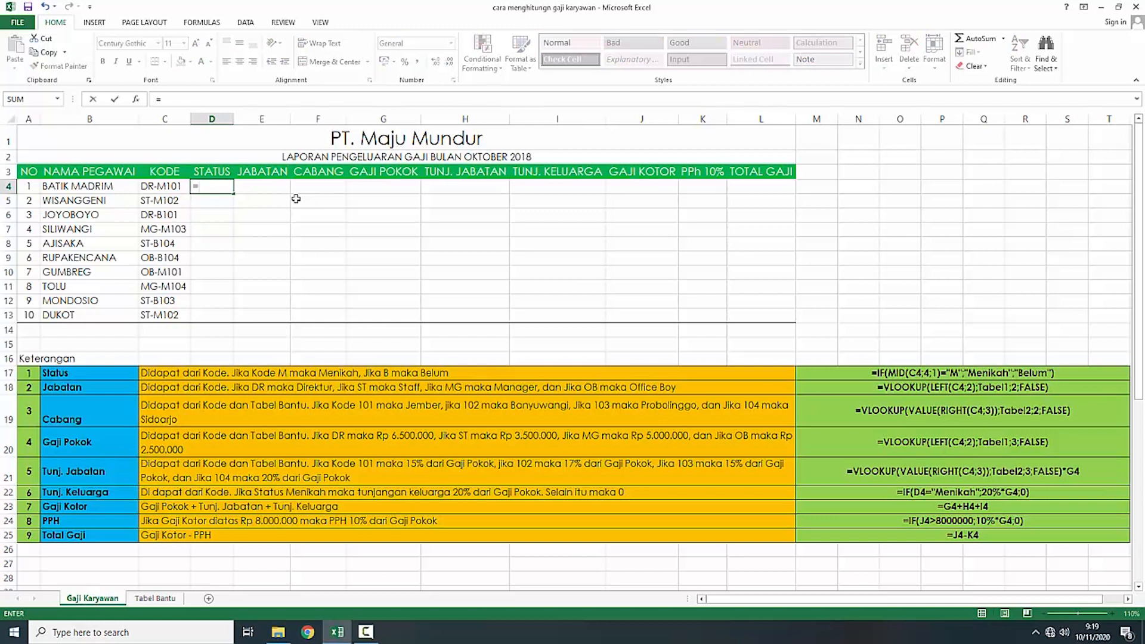
{"action": "type", "text": "mid"}
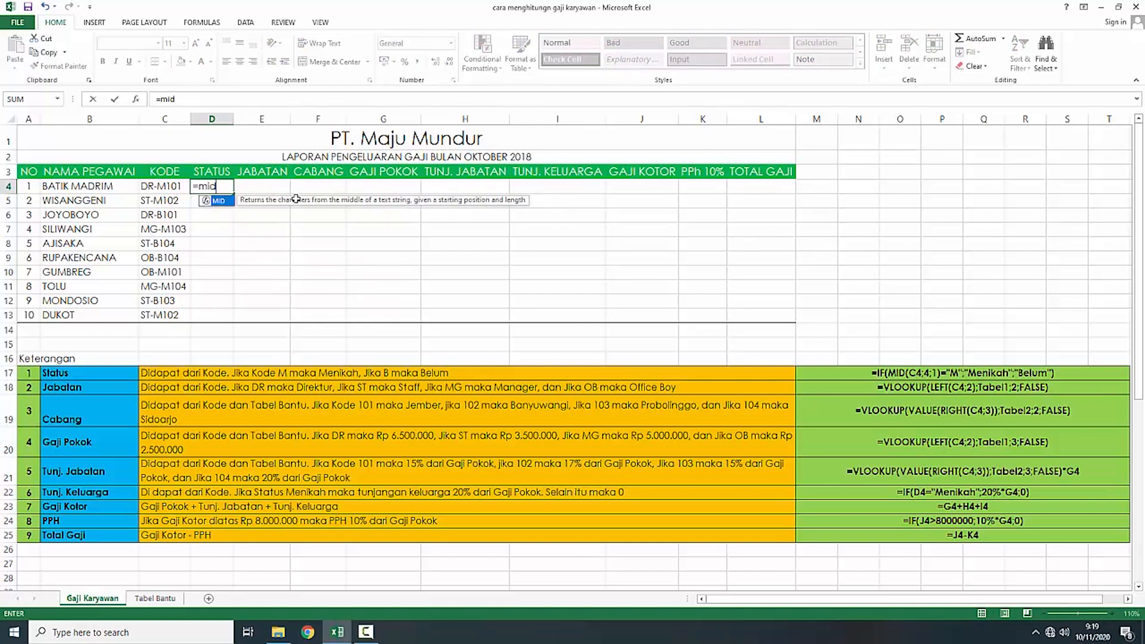
{"action": "type", "text": "("}
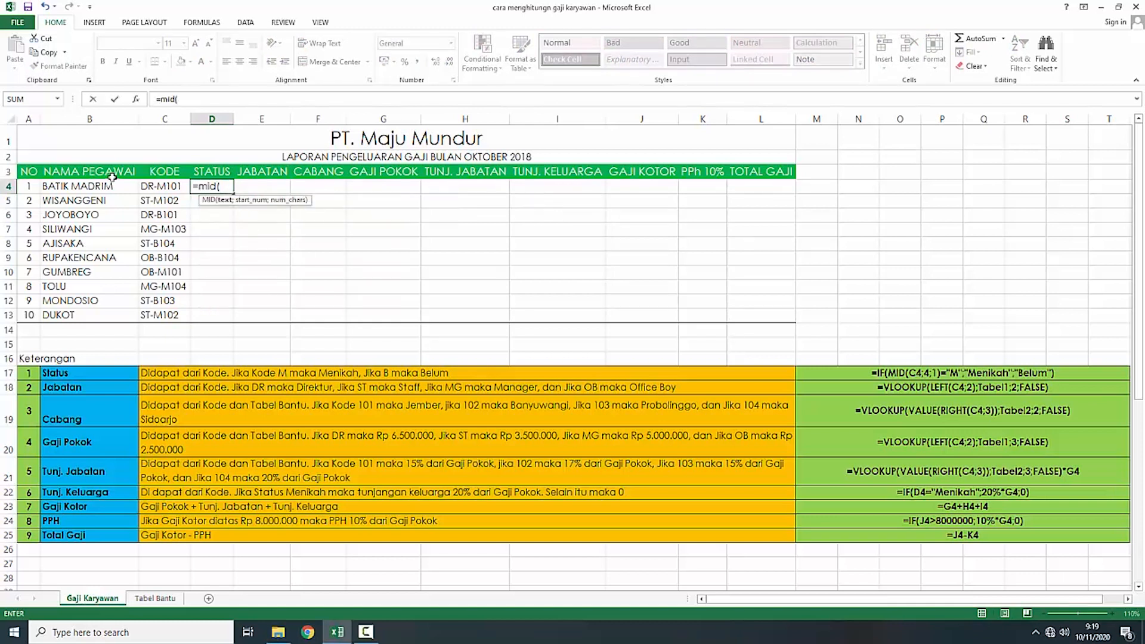
{"action": "left_click", "coordinate": [150, 187]}
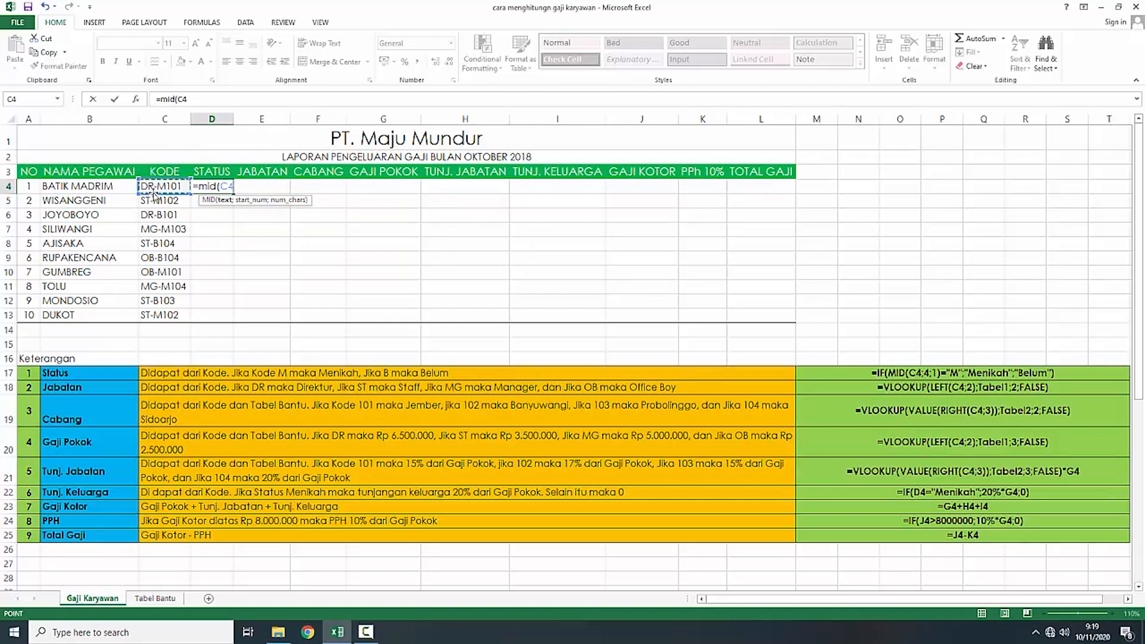
{"action": "type", "text": ";4;1"}
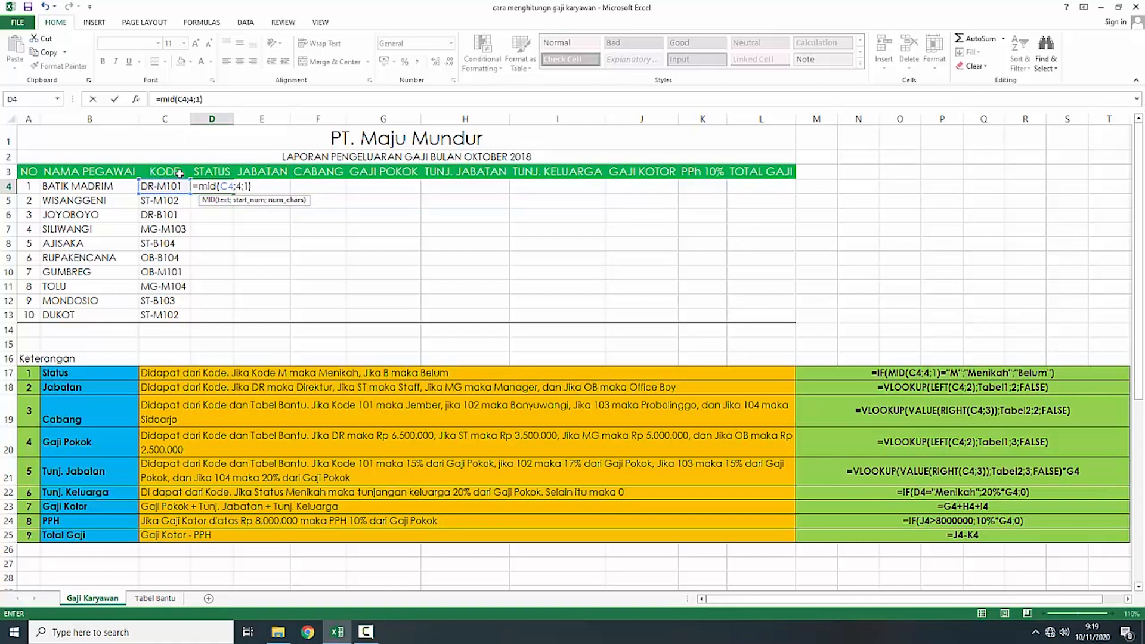
{"action": "key", "text": "Return"}
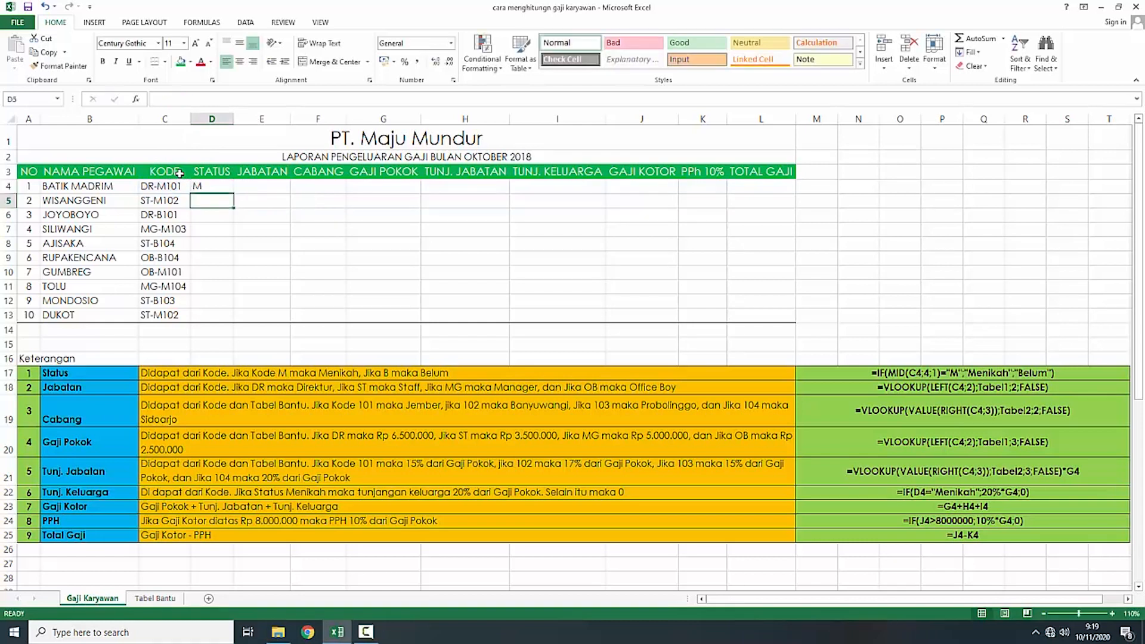
{"action": "left_click", "coordinate": [216, 189]}
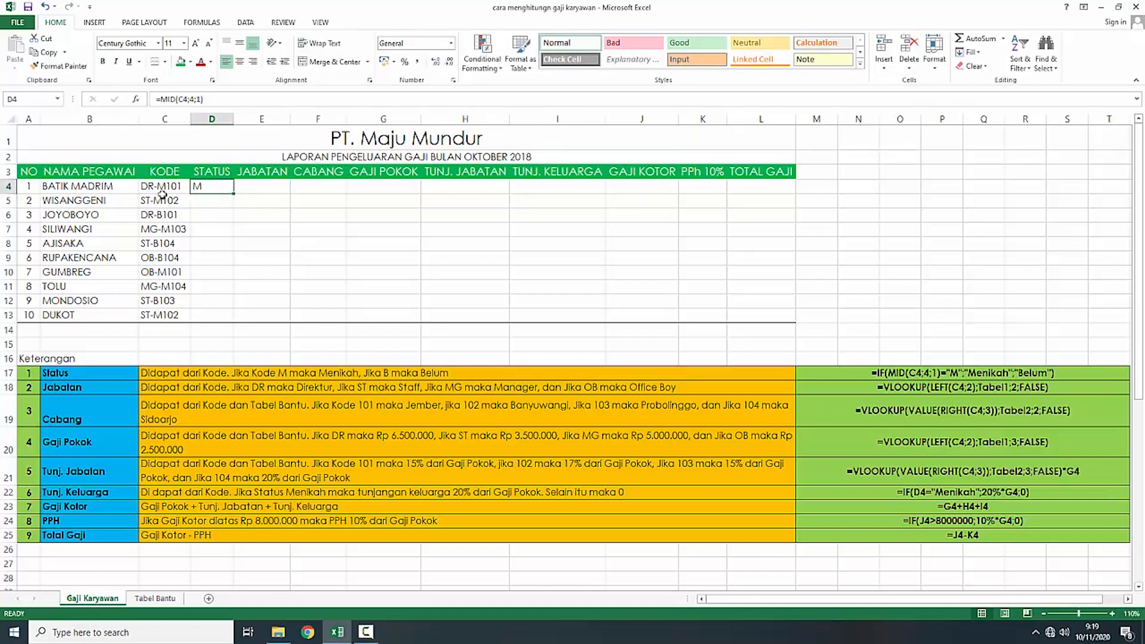
{"action": "left_click_drag", "start_coordinate": [235, 194], "coordinate": [228, 319]}
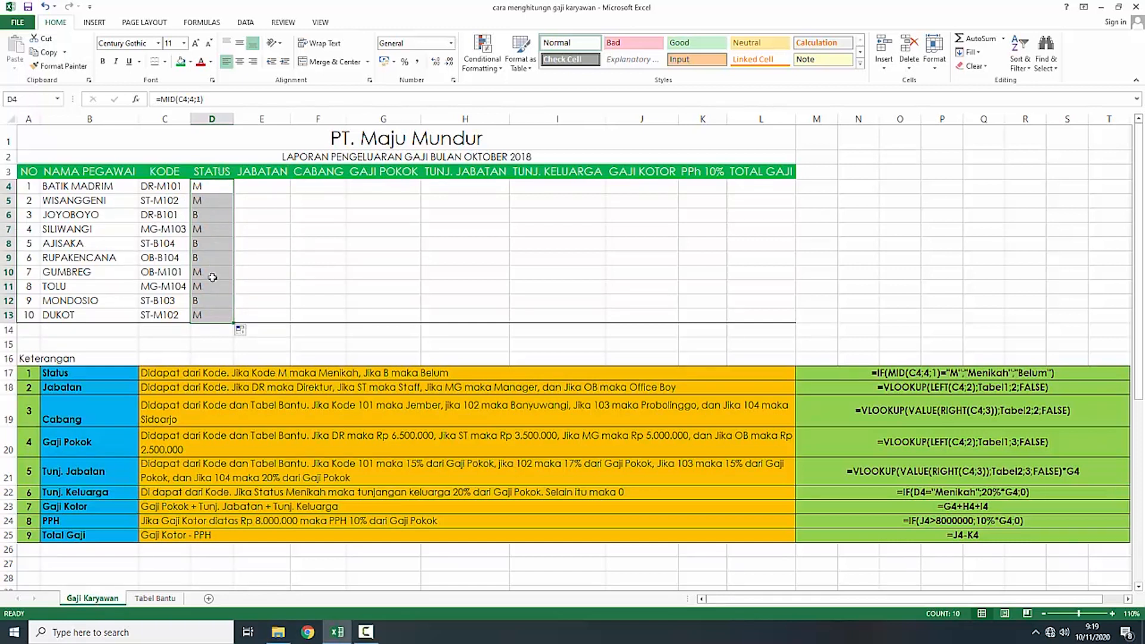
Step: Extend the formula in D4 to =IF(MID(C4;4;1)="M";"Menikah";"Belum")
{"action": "left_click", "coordinate": [216, 187]}
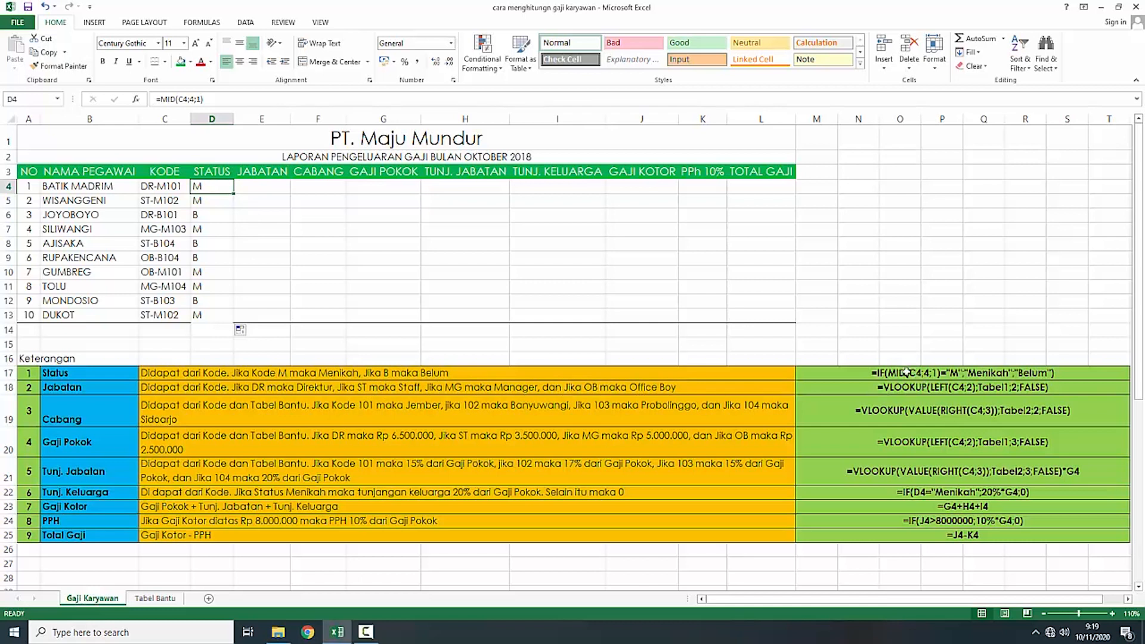
{"action": "left_click", "coordinate": [164, 100]}
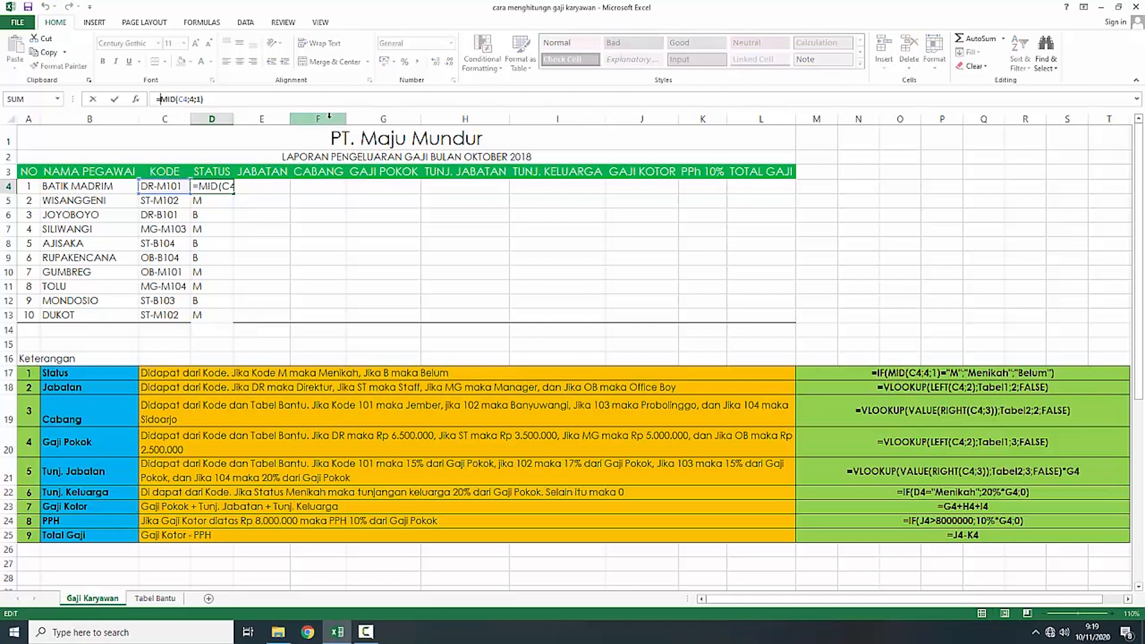
{"action": "type", "text": "if"}
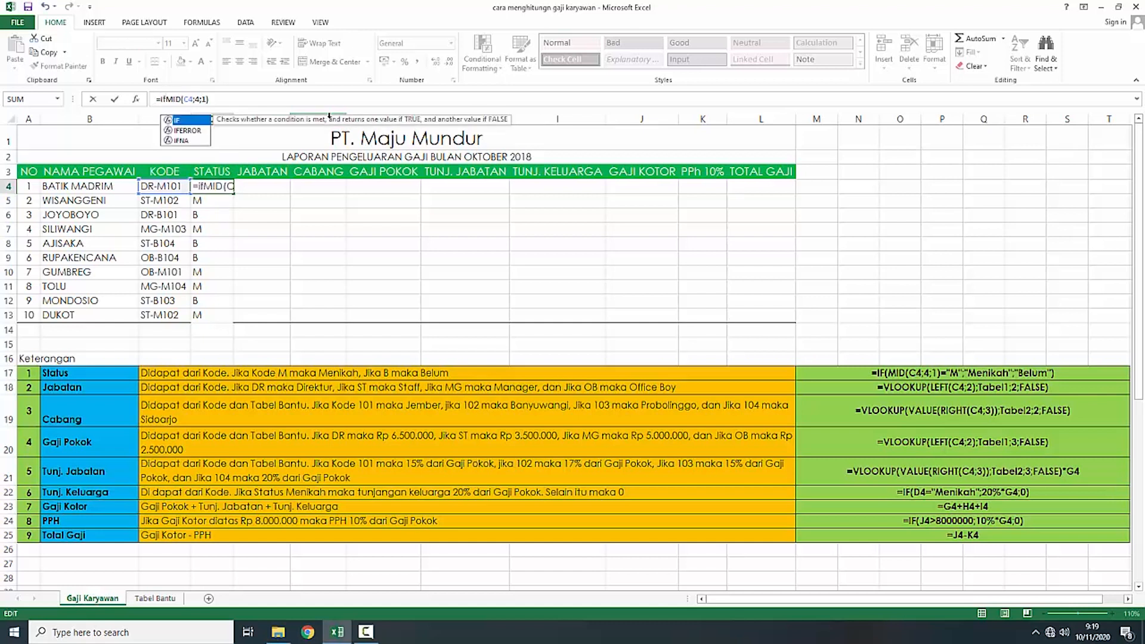
{"action": "type", "text": "("}
{"action": "key", "text": "Right"}
{"action": "key", "text": "Right"}
{"action": "key", "text": "Right"}
{"action": "key", "text": "Right"}
{"action": "key", "text": "Right"}
{"action": "key", "text": "Right"}
{"action": "key", "text": "Right"}
{"action": "key", "text": "Right"}
{"action": "key", "text": "Right"}
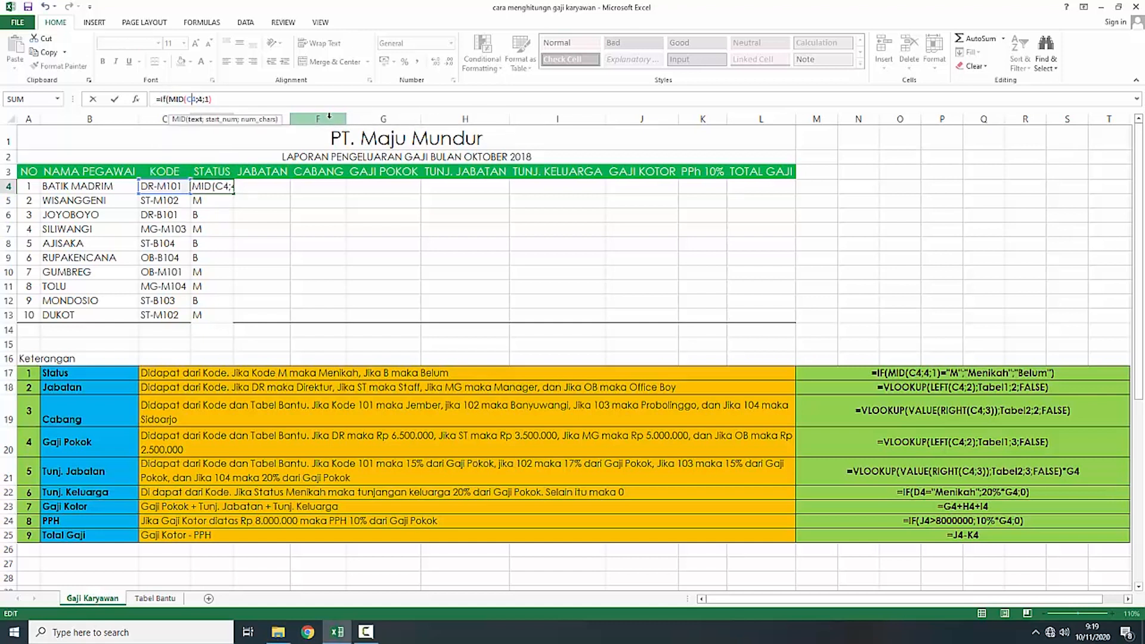
{"action": "key", "text": "Right"}
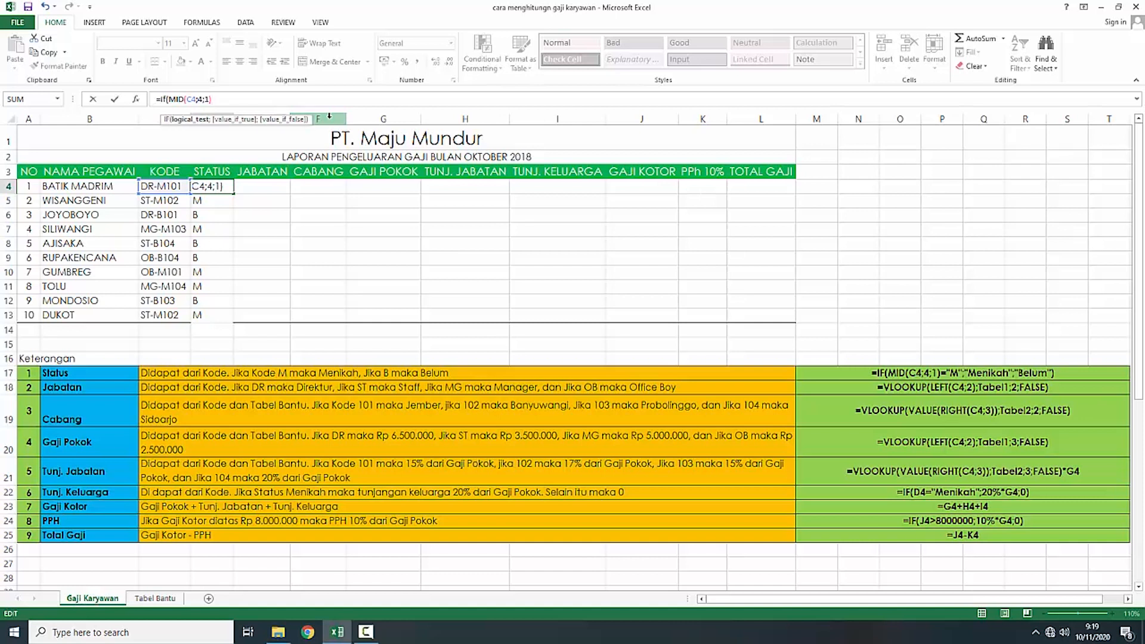
{"action": "type", "text": "=\"M\";"}
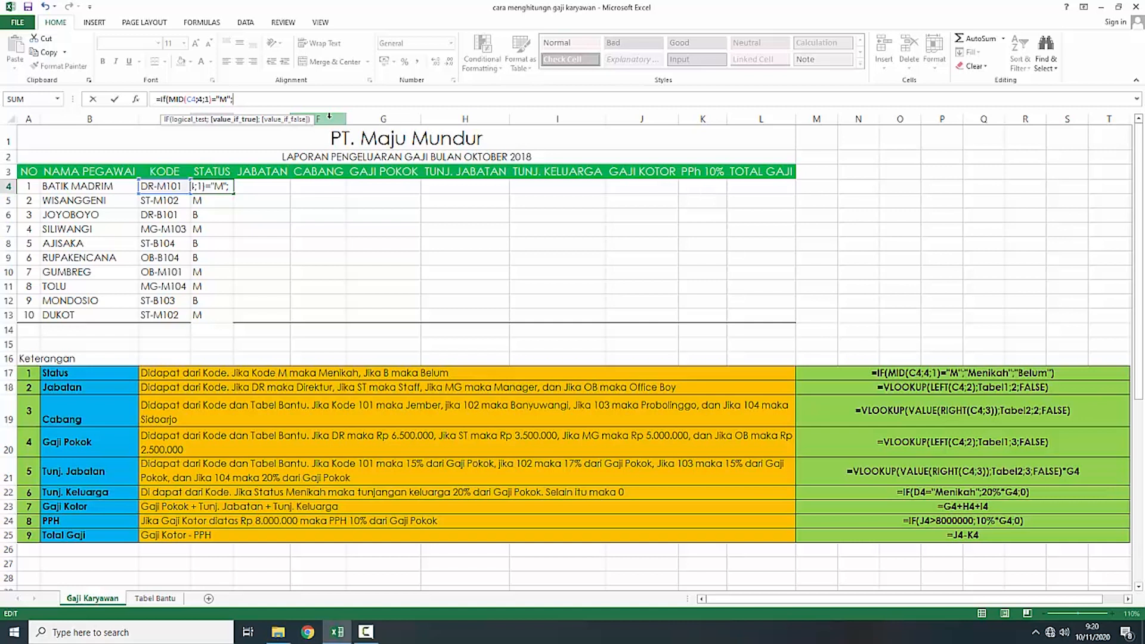
{"action": "type", "text": "\"Menikah\";"}
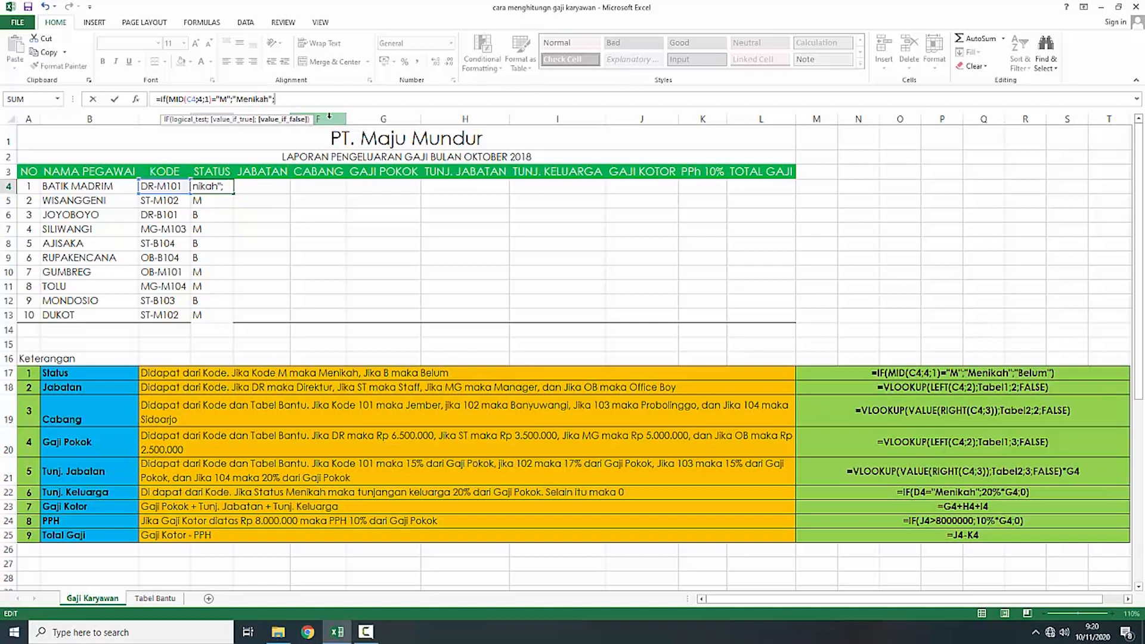
{"action": "type", "text": "\"NBelu\")"}
{"action": "key", "text": "Left"}
{"action": "key", "text": "Left"}
{"action": "type", "text": "BNN"}
{"action": "key", "text": "BackSpace"}
{"action": "key", "text": "BackSpace"}
{"action": "key", "text": "BackSpace"}
{"action": "type", "text": "NB"}
{"action": "key", "text": "BackSpace"}
{"action": "key", "text": "BackSpace"}
{"action": "type", "text": "B"}
{"action": "key", "text": "Return"}
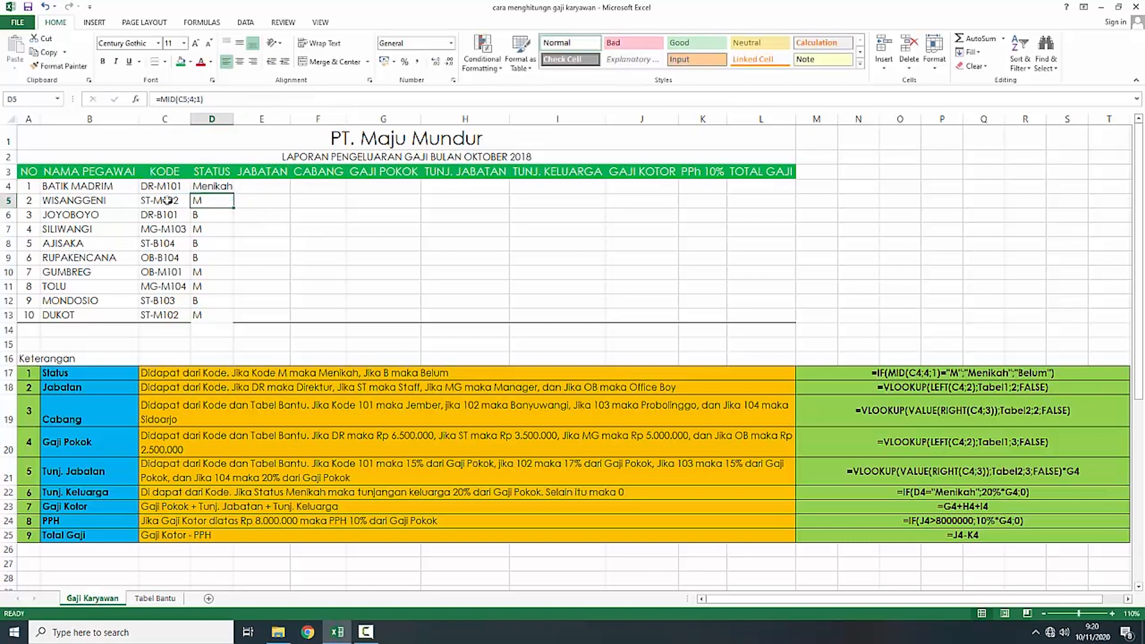
Step: Widen the STATUS column slightly and fill the IF formula from D4 down to D13, checking the copied formulas
{"action": "left_click_drag", "start_coordinate": [240, 129], "coordinate": [246, 128]}
{"action": "left_click", "coordinate": [243, 188]}
{"action": "left_click_drag", "start_coordinate": [248, 191], "coordinate": [248, 319]}
{"action": "left_click_drag", "start_coordinate": [221, 188], "coordinate": [233, 318]}
{"action": "key", "text": "Down"}
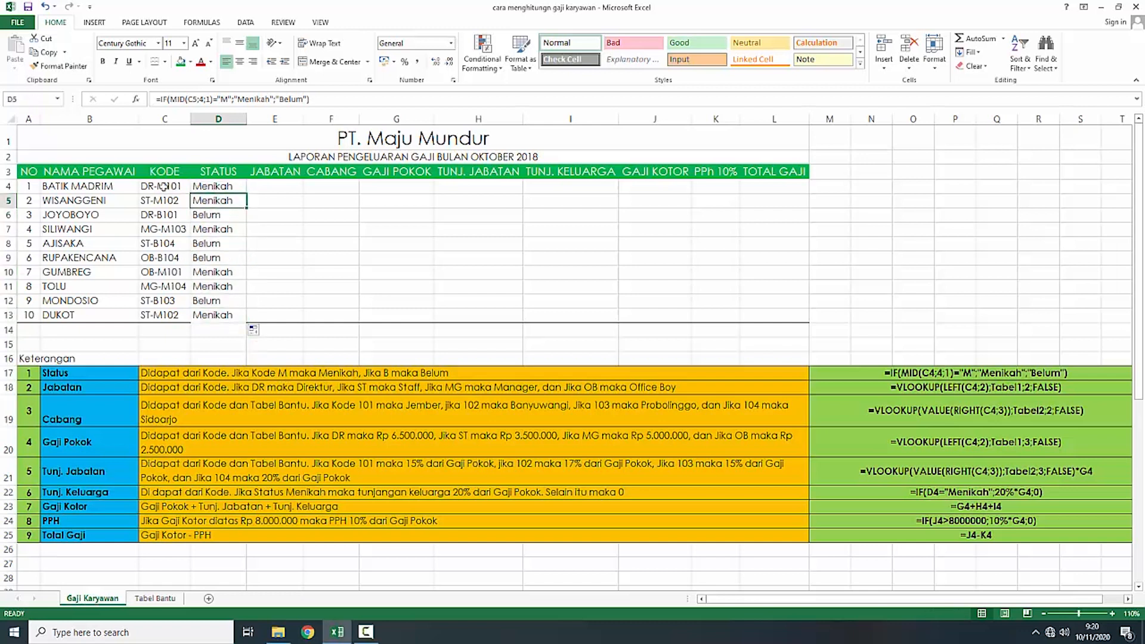
{"action": "left_click", "coordinate": [209, 220]}
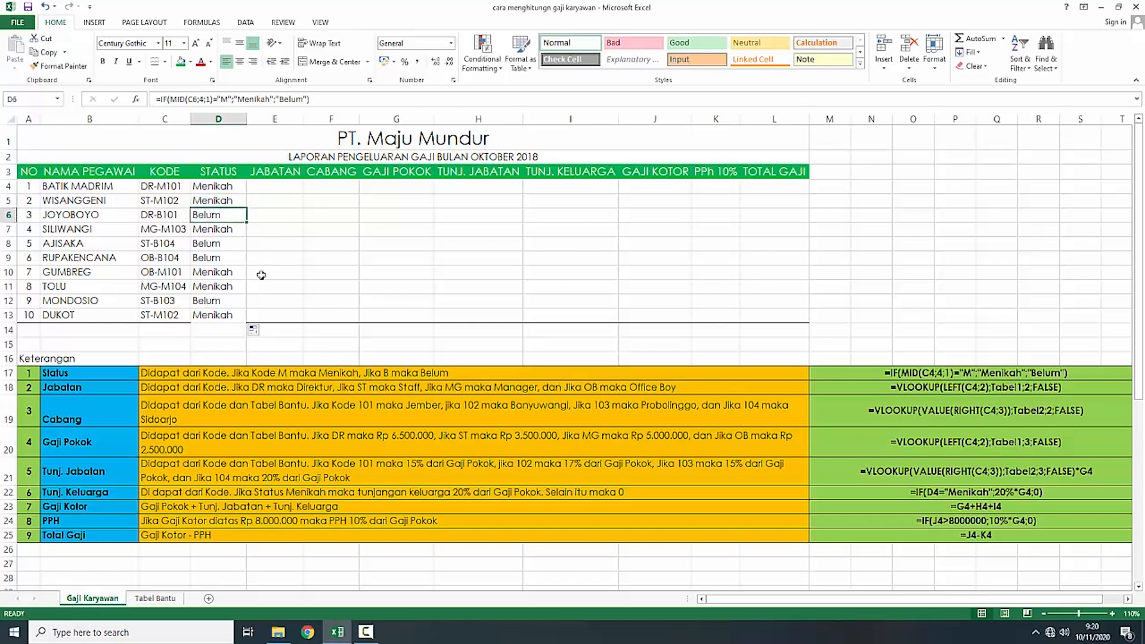
{"action": "left_click", "coordinate": [271, 188]}
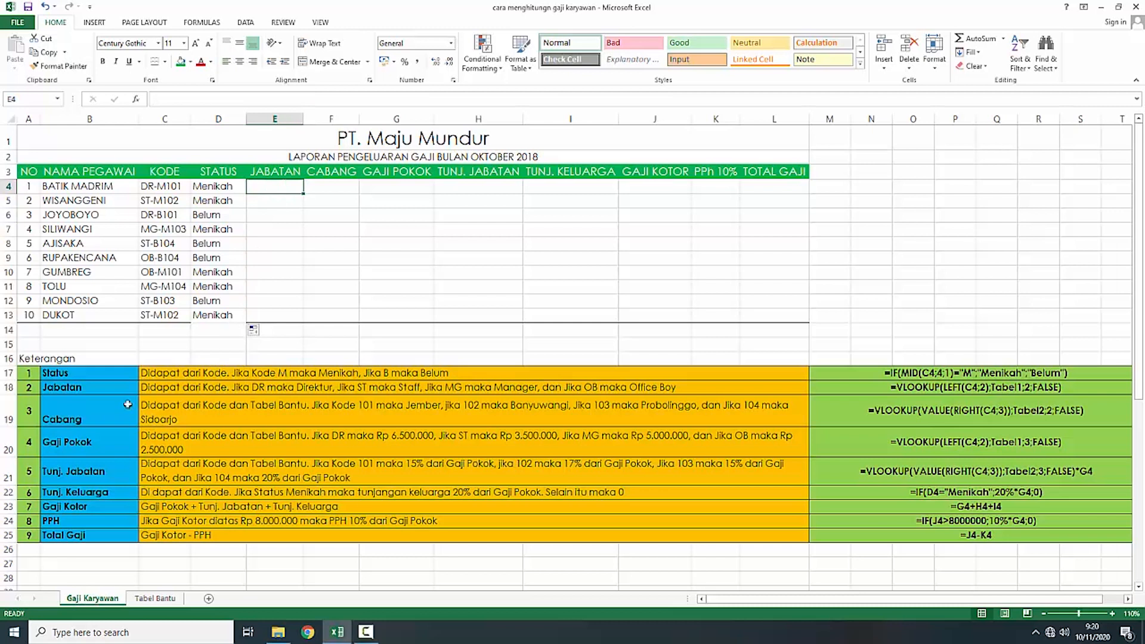
Step: Enter =LEFT(C4;2) in E4 to extract the position code from the employee code
{"action": "left_click", "coordinate": [159, 188]}
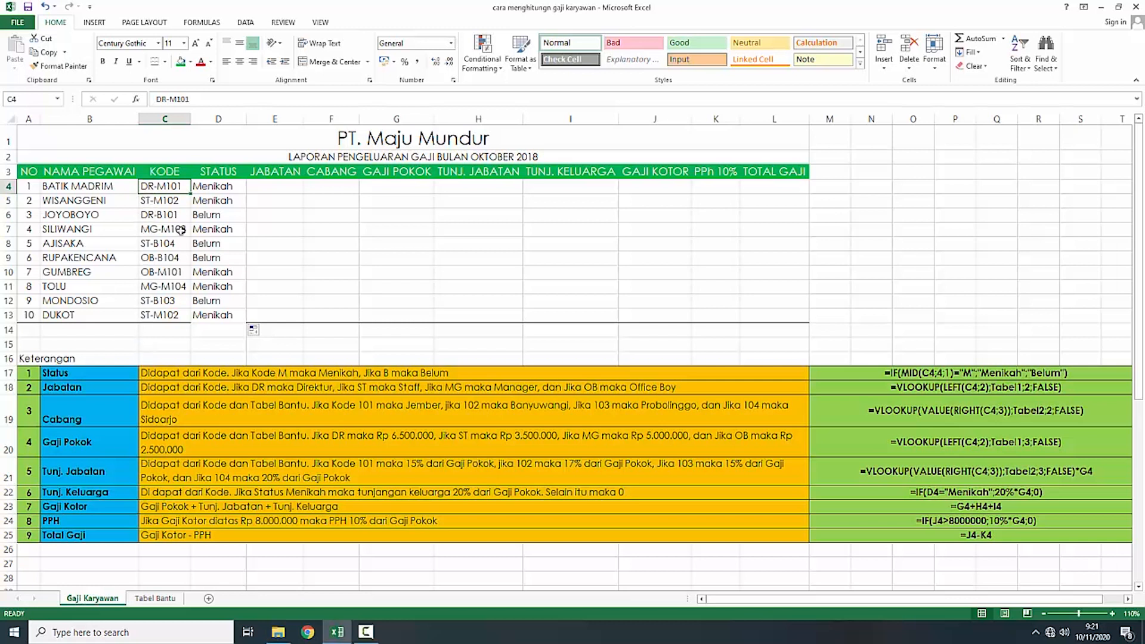
{"action": "left_click", "coordinate": [289, 187]}
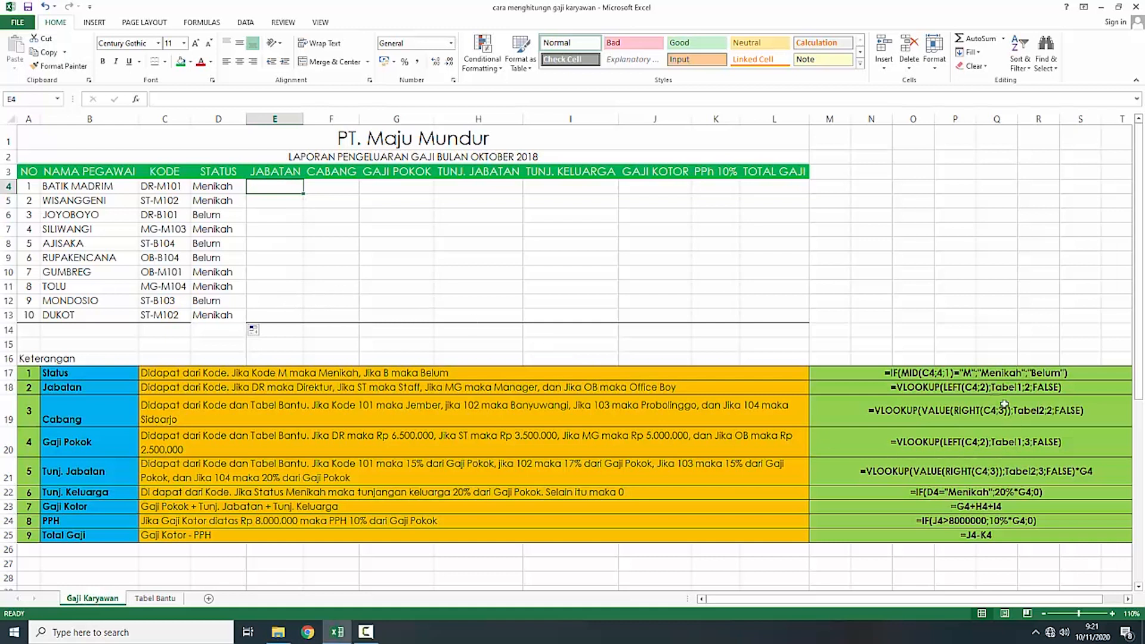
{"action": "left_click", "coordinate": [948, 391]}
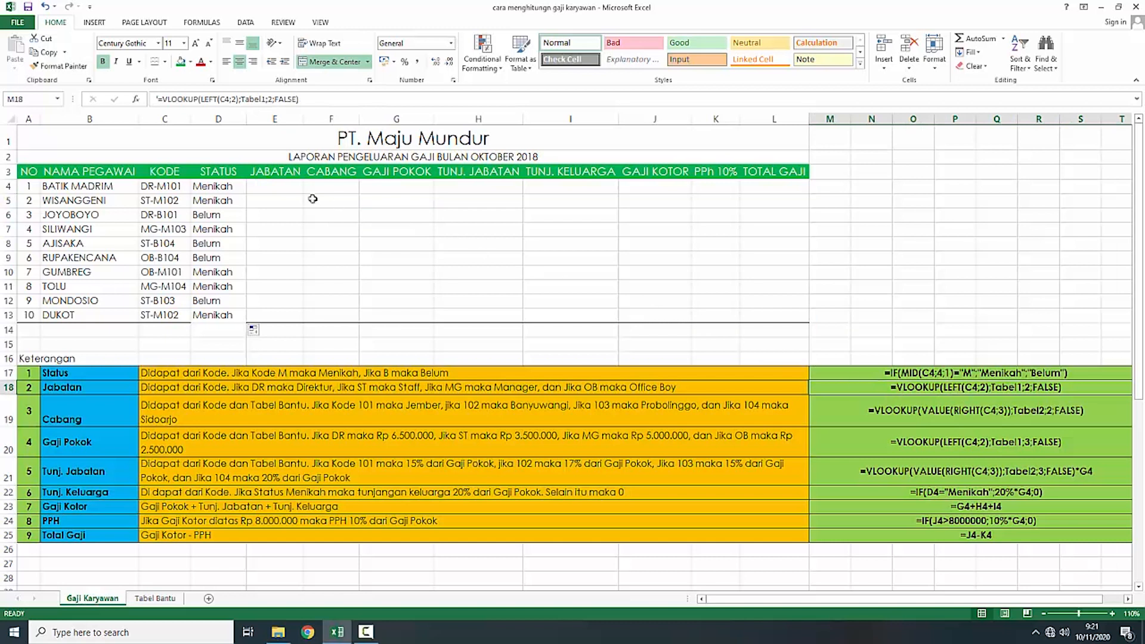
{"action": "left_click", "coordinate": [275, 189]}
{"action": "left_click", "coordinate": [215, 98]}
{"action": "type", "text": "="}
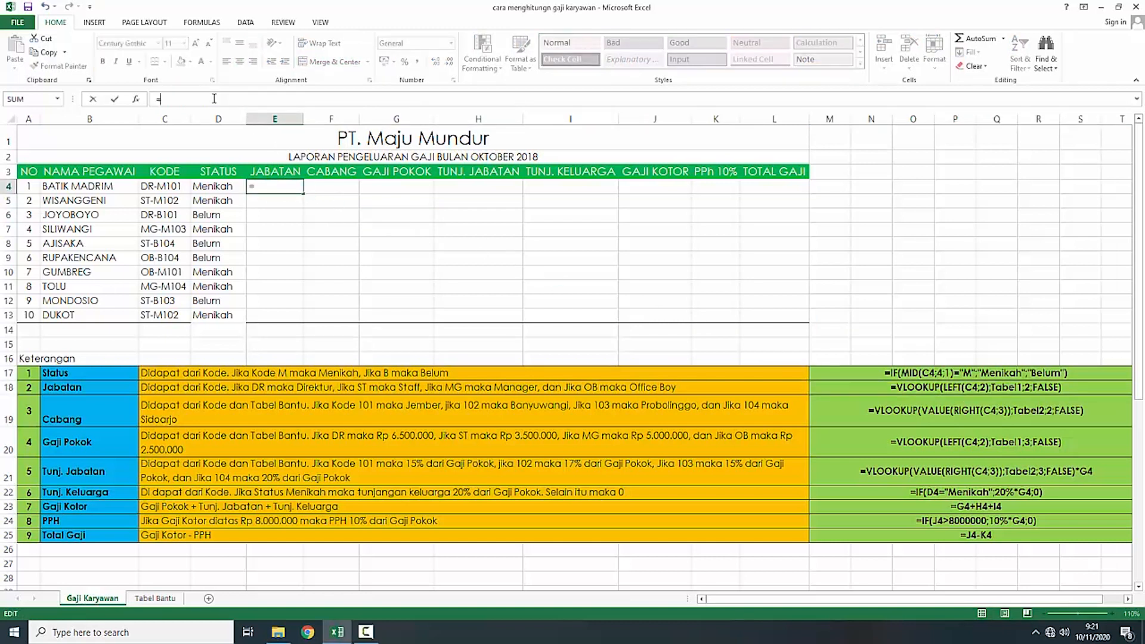
{"action": "type", "text": "Left"}
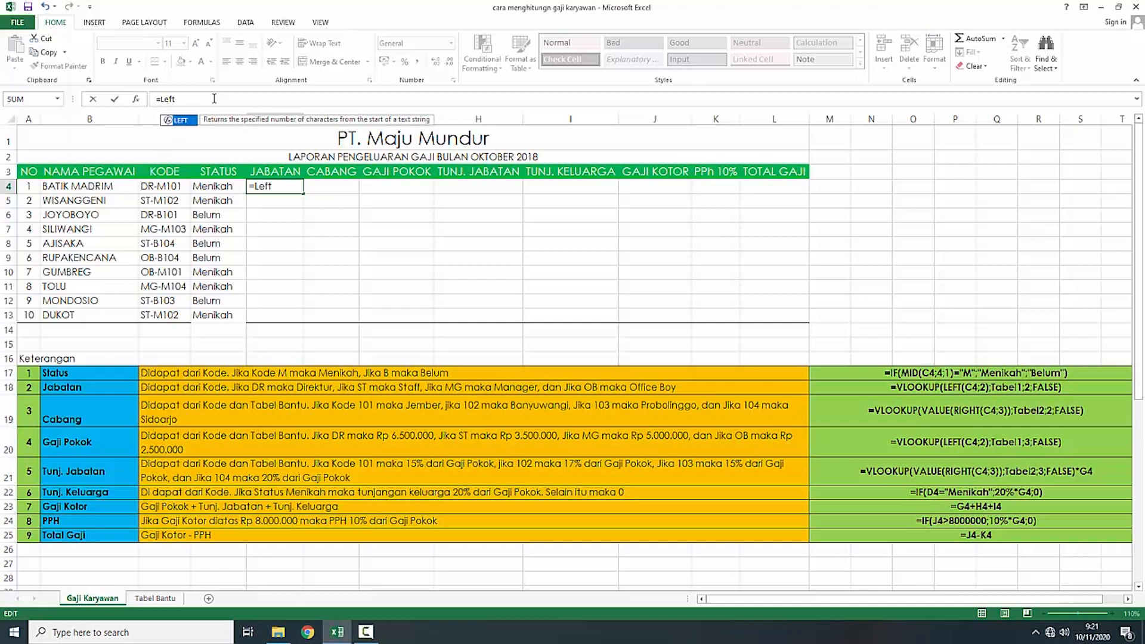
{"action": "type", "text": "("}
{"action": "left_click", "coordinate": [158, 188]}
{"action": "type", "text": ";2)"}
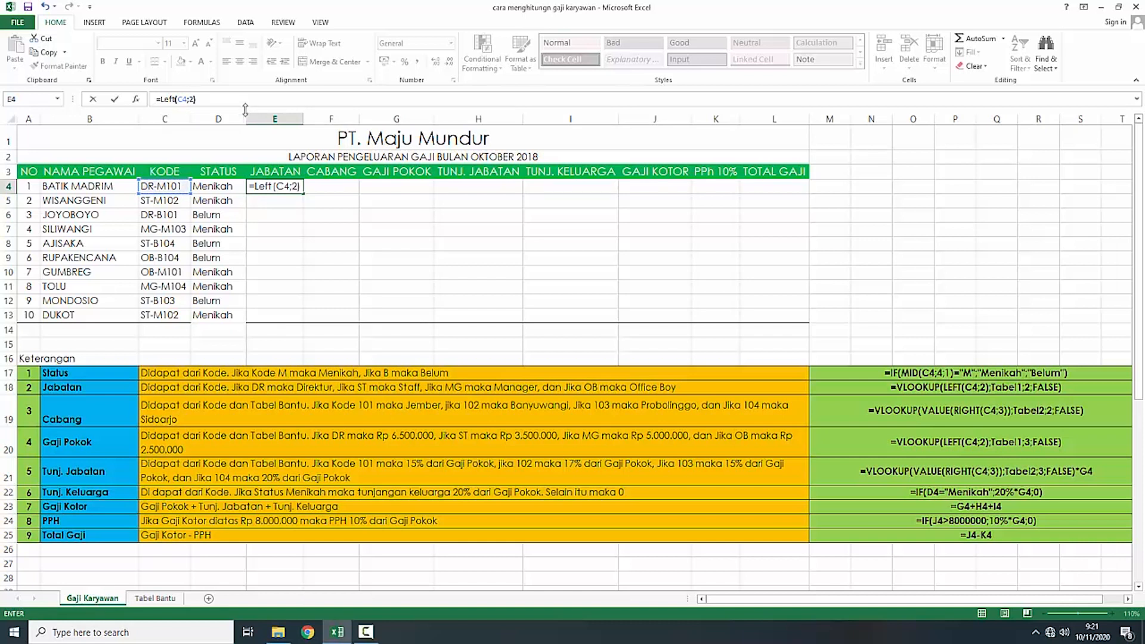
{"action": "key", "text": "Return"}
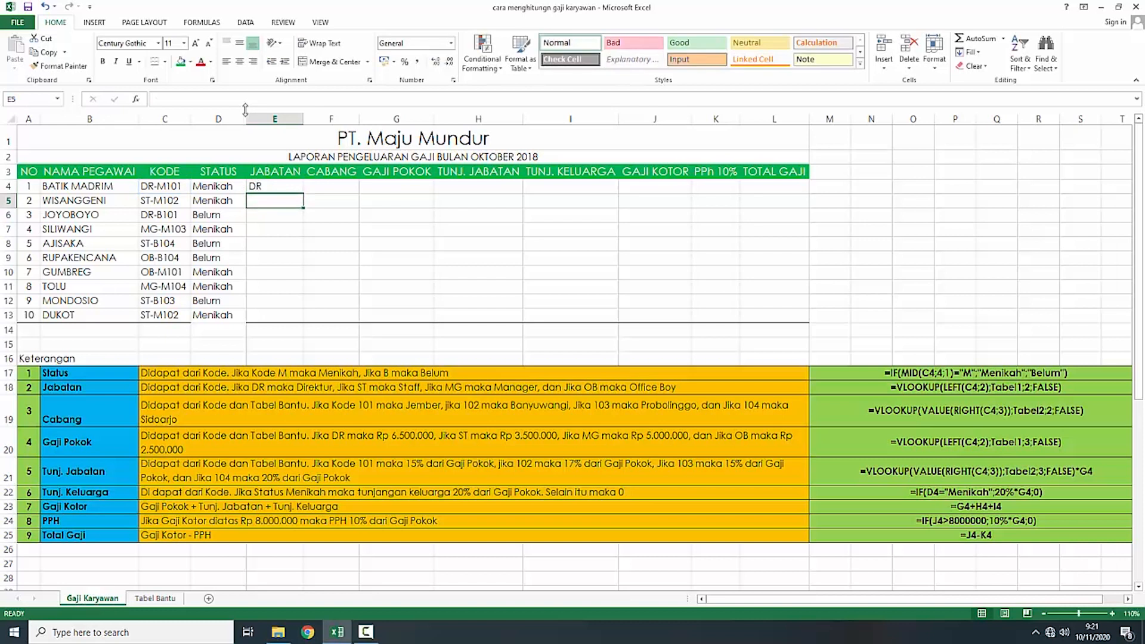
Step: Fill the LEFT formula from E4 down to E13 and check the copied formulas
{"action": "left_click", "coordinate": [267, 186]}
{"action": "left_click_drag", "start_coordinate": [303, 193], "coordinate": [300, 322]}
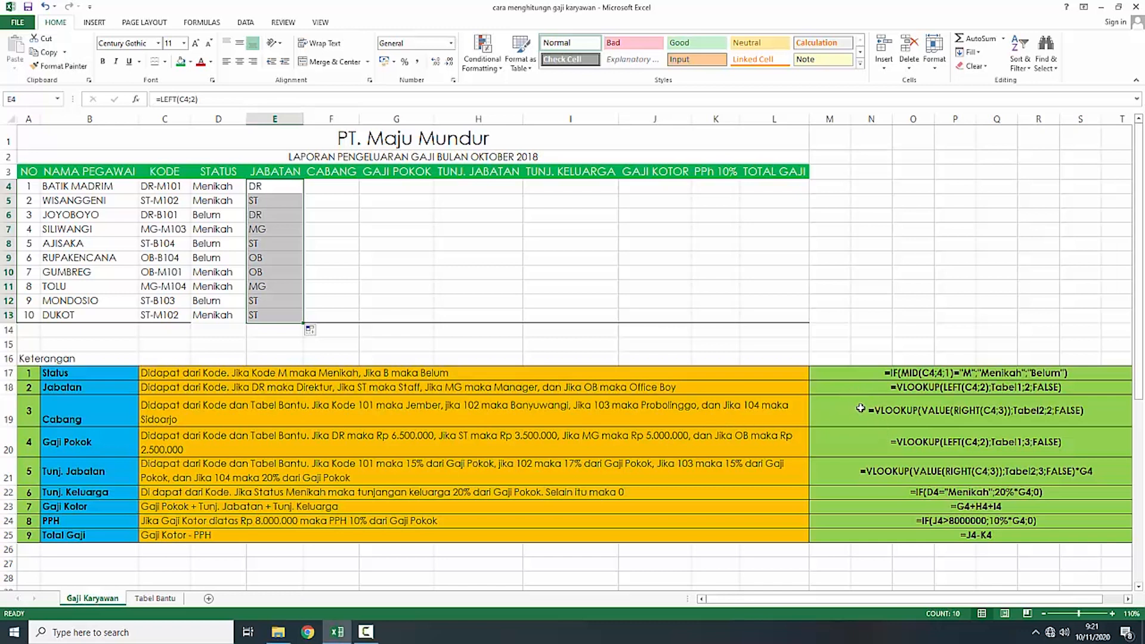
{"action": "left_click", "coordinate": [292, 215]}
{"action": "left_click", "coordinate": [280, 197]}
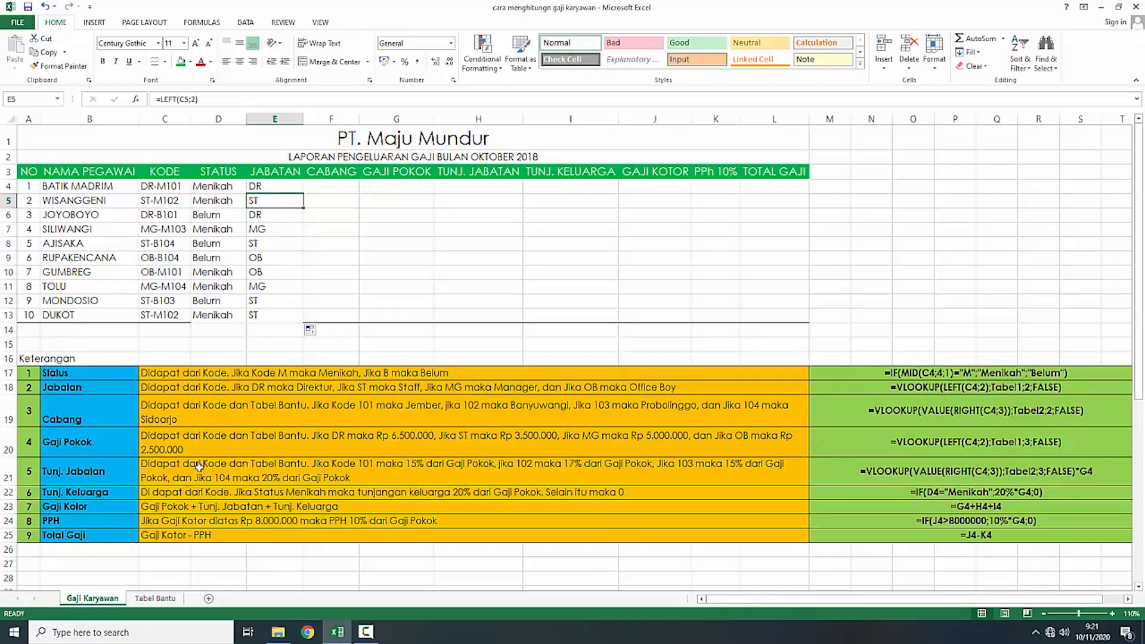
Step: Examine the position codes and names in the Tabel Bantu Jabatan dan Golongan table, then return to the Gaji Karyawan sheet
{"action": "left_click", "coordinate": [155, 599]}
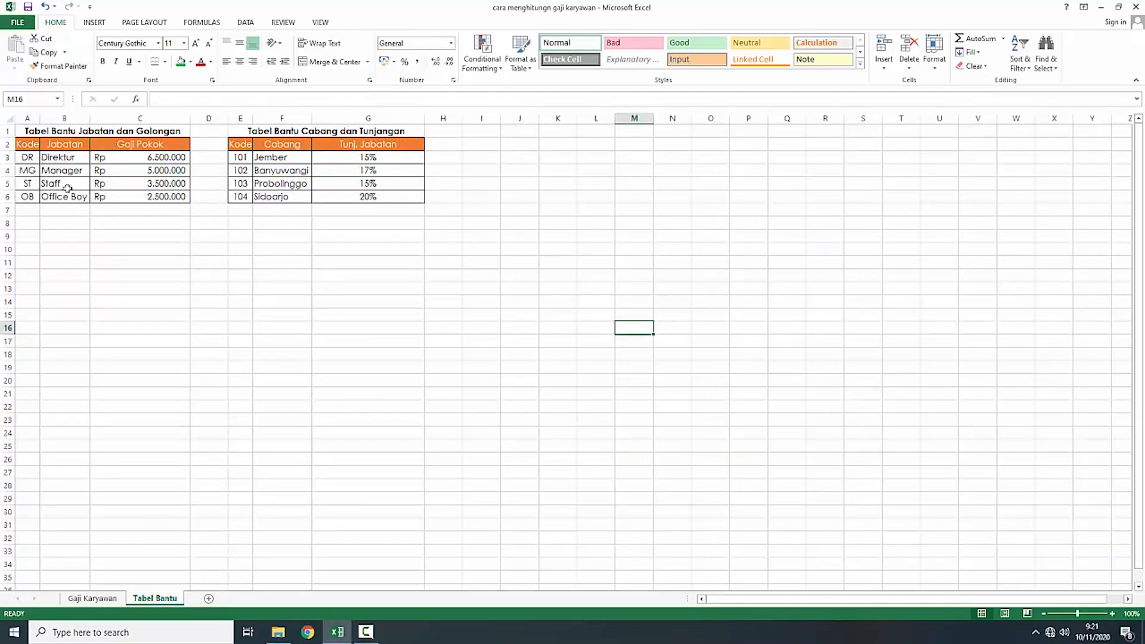
{"action": "left_click", "coordinate": [66, 224]}
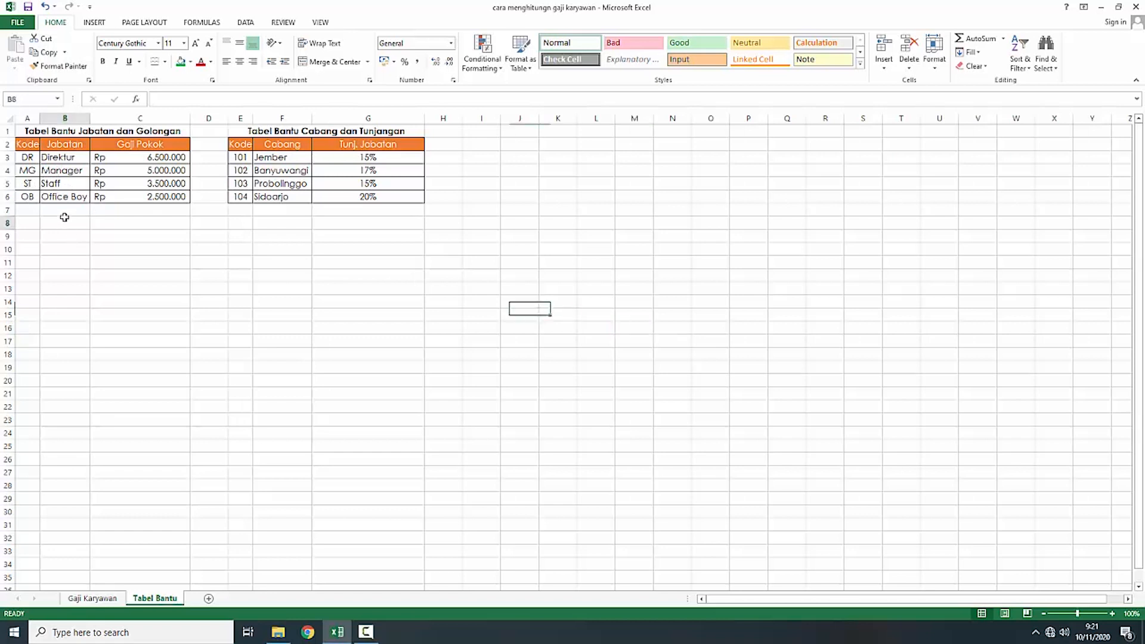
{"action": "left_click", "coordinate": [71, 274]}
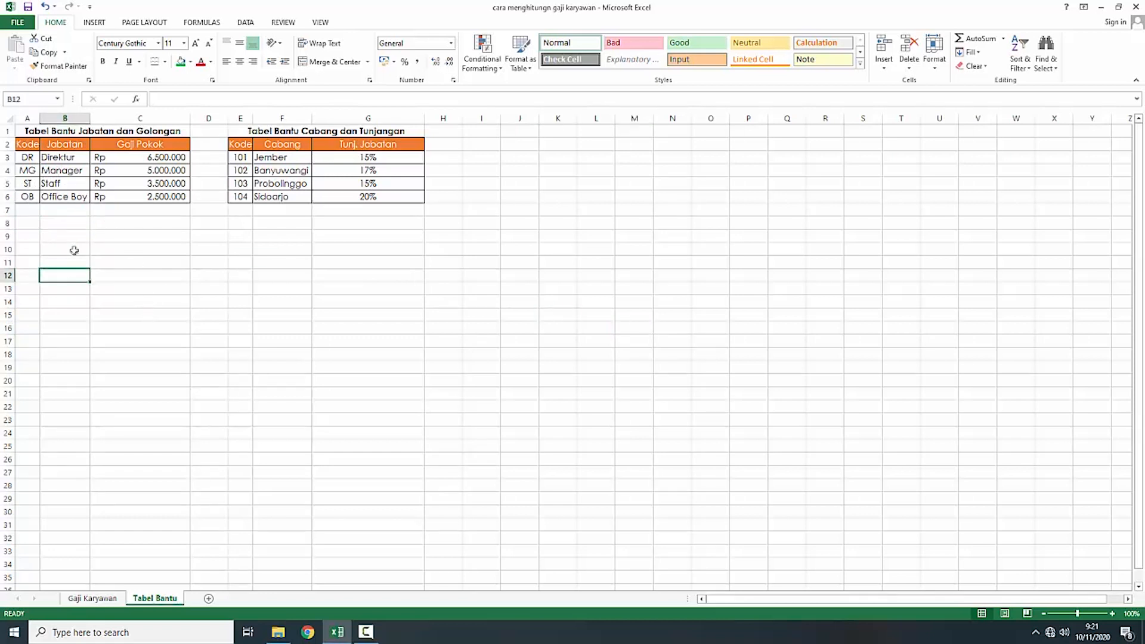
{"action": "left_click", "coordinate": [34, 222]}
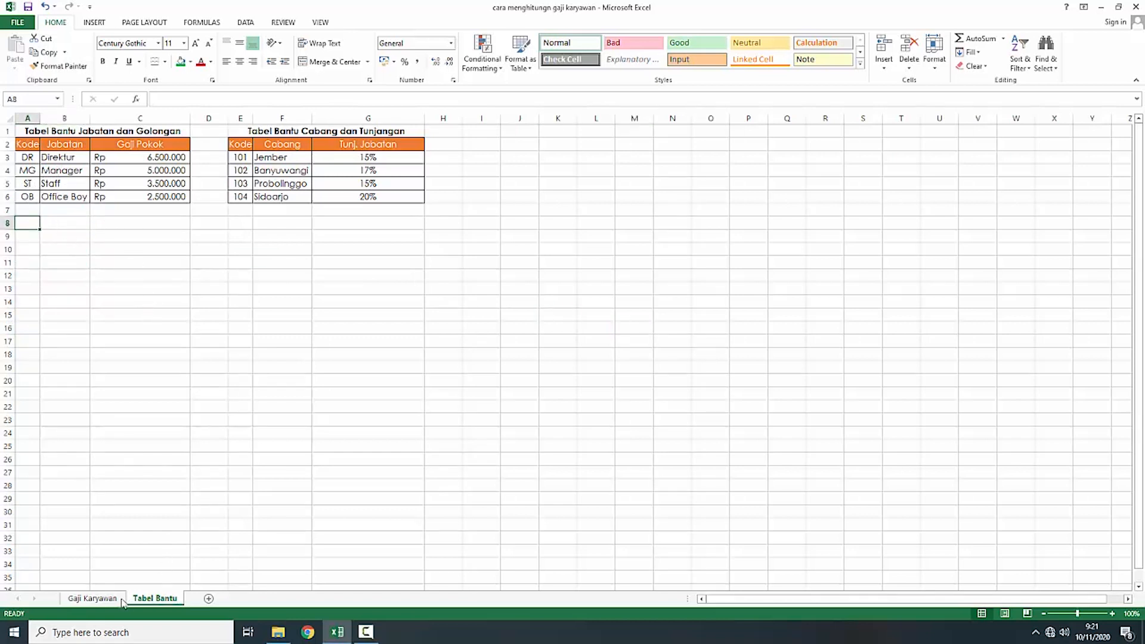
{"action": "left_click", "coordinate": [121, 599]}
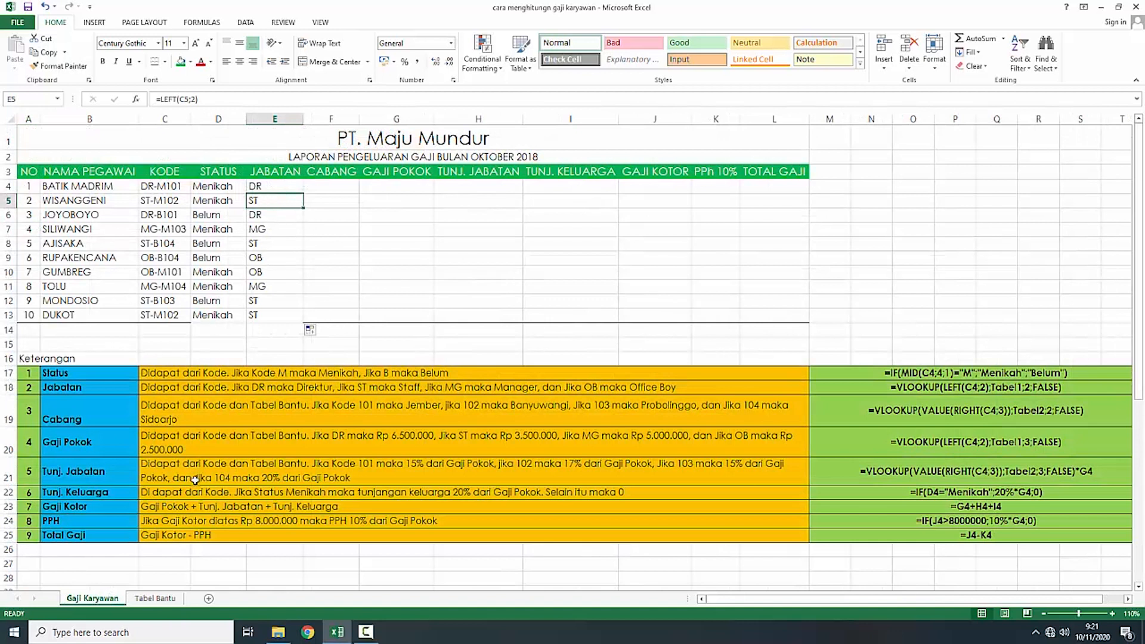
Step: Select A2:C6 on the Tabel Bantu sheet and delete the existing defined names Tabel1 and Tabel2
{"action": "left_click", "coordinate": [154, 598]}
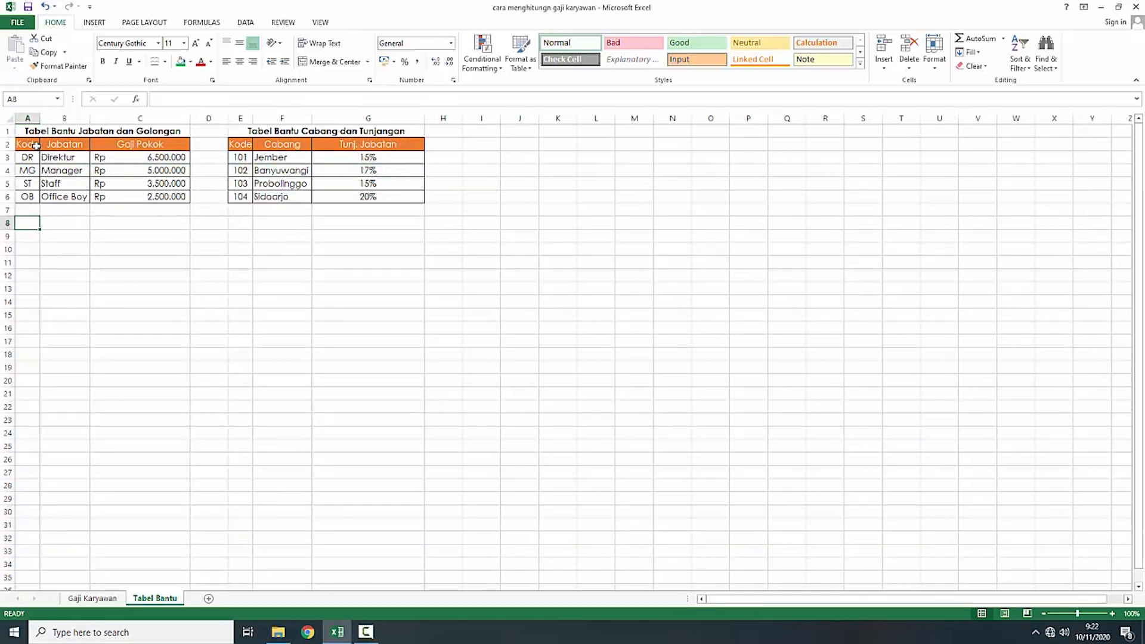
{"action": "left_click_drag", "start_coordinate": [32, 145], "coordinate": [157, 197]}
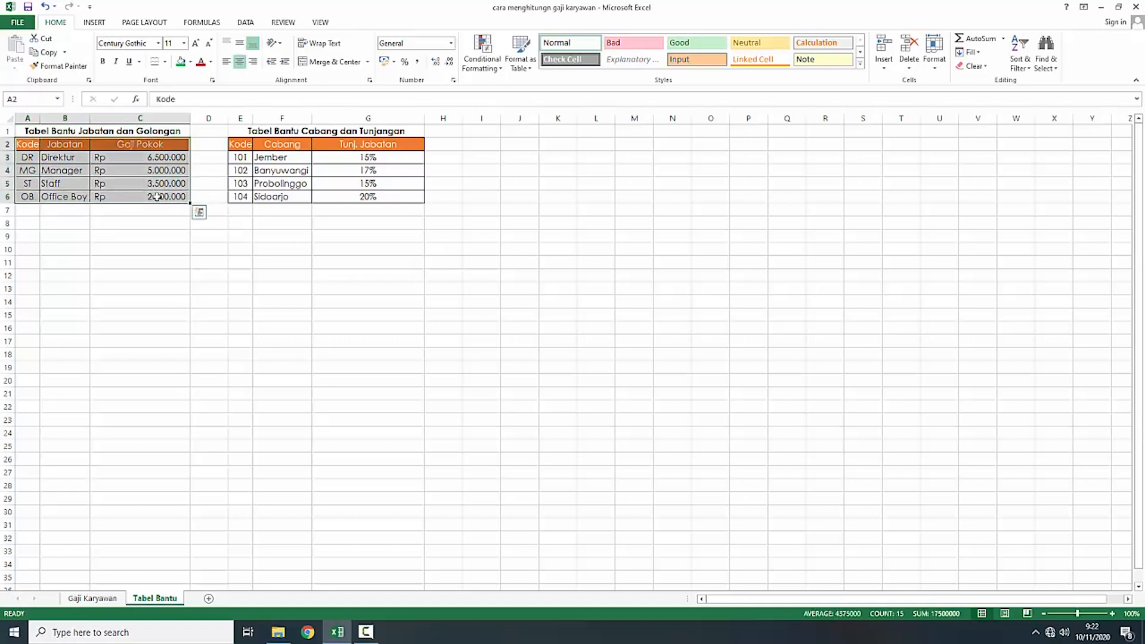
{"action": "left_click", "coordinate": [206, 24]}
{"action": "left_click", "coordinate": [326, 64]}
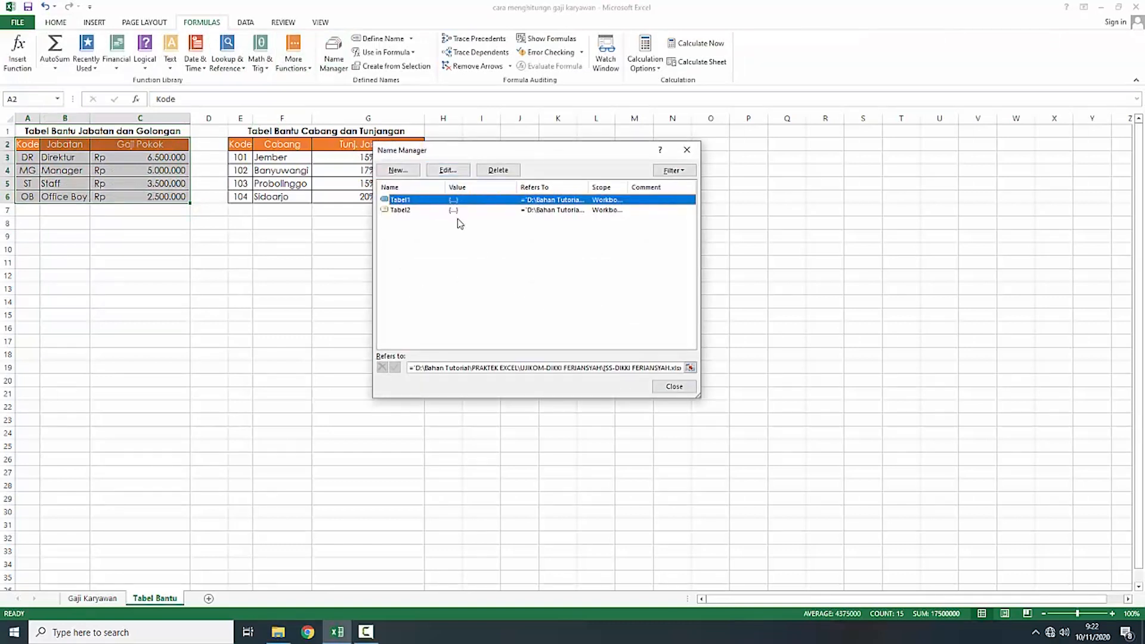
{"action": "left_click", "coordinate": [491, 175]}
{"action": "left_click", "coordinate": [590, 345]}
{"action": "left_click", "coordinate": [498, 170]}
{"action": "left_click", "coordinate": [581, 348]}
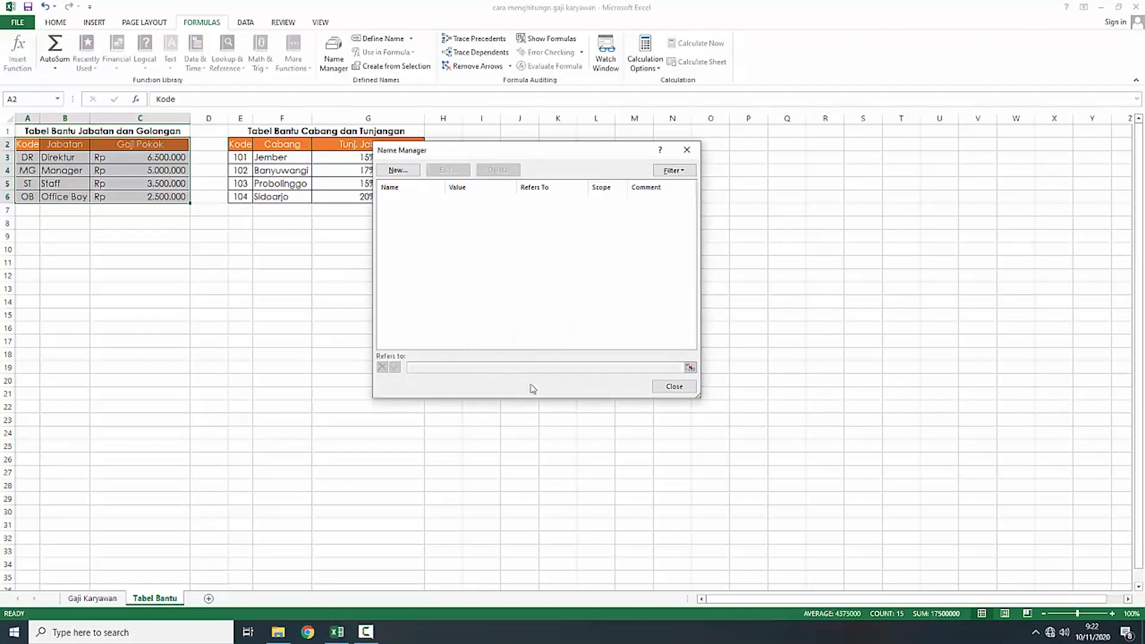
Step: Define the workbook name Tabel1 for the position table range ='Tabel Bantu'!$A$2:$C$6
{"action": "left_click", "coordinate": [397, 170]}
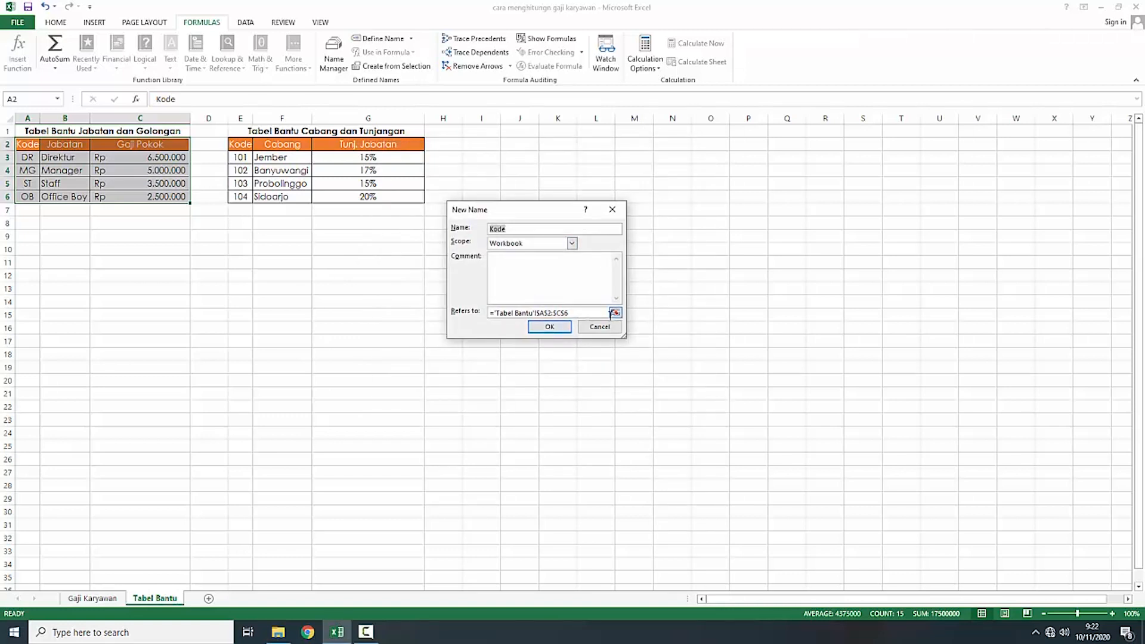
{"action": "left_click", "coordinate": [615, 313]}
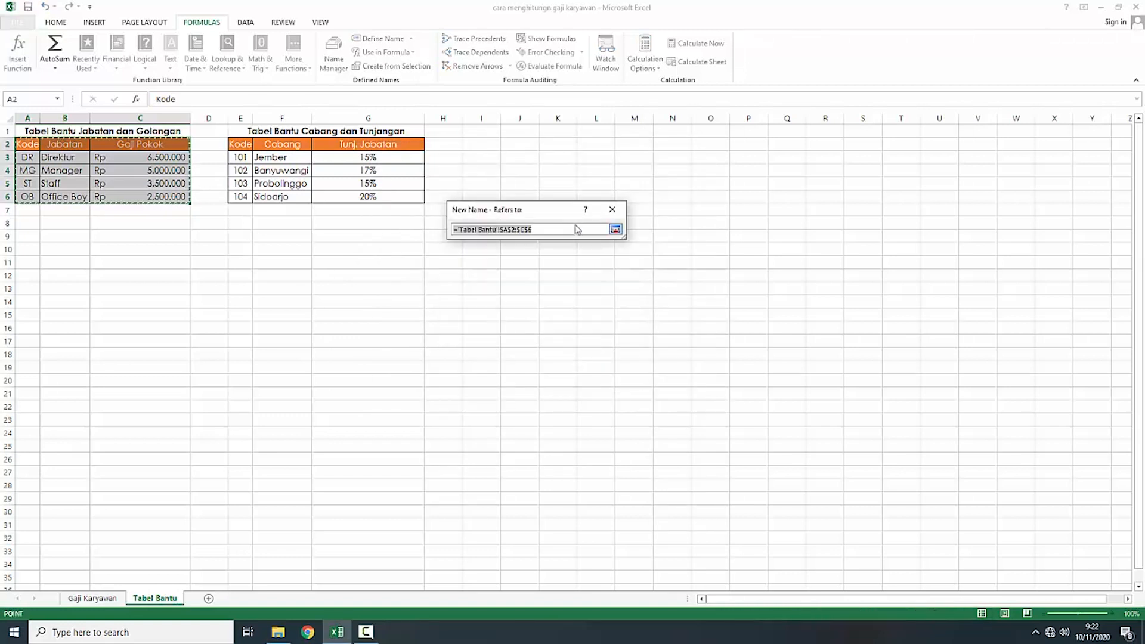
{"action": "left_click", "coordinate": [615, 229]}
{"action": "left_click", "coordinate": [521, 230]}
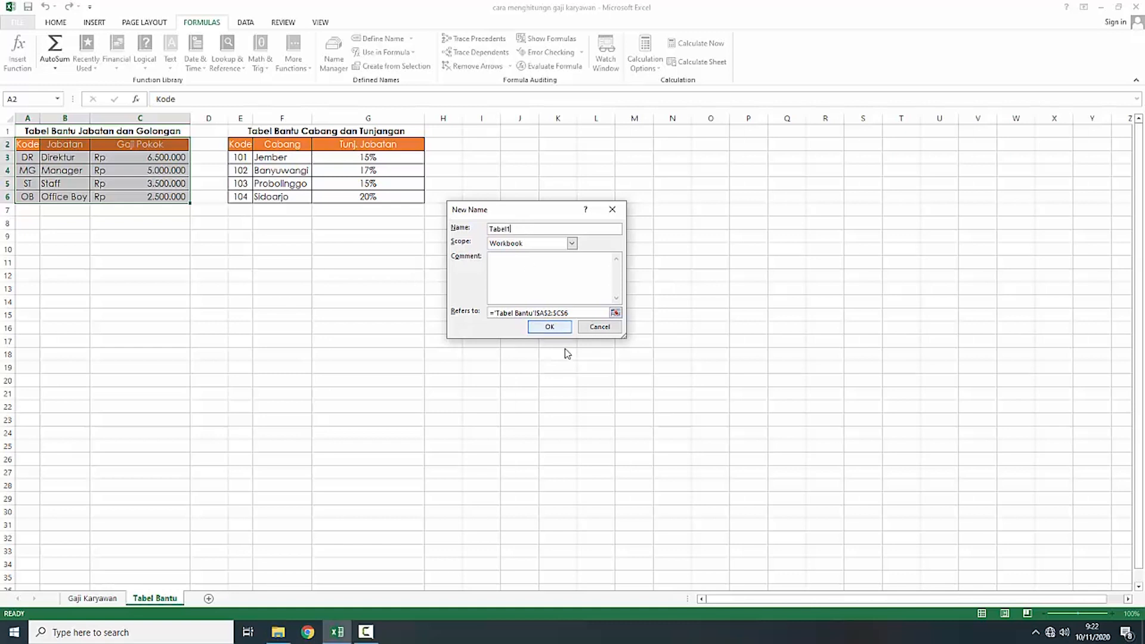
{"action": "left_click", "coordinate": [559, 327]}
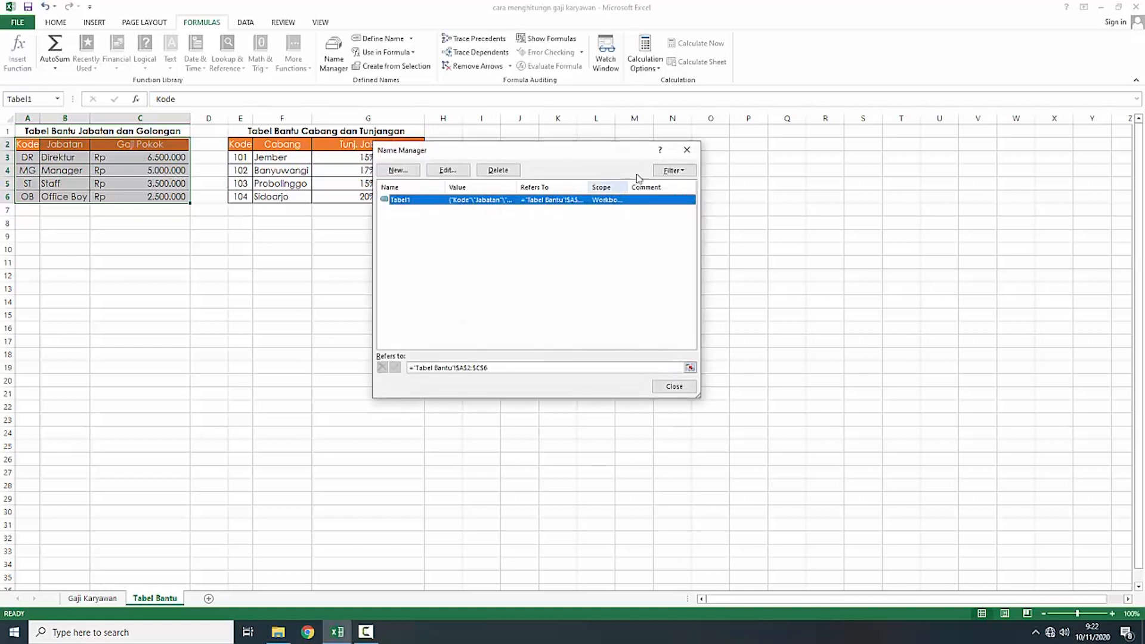
Step: Define the workbook name Tabel2 for the branch table range ='Tabel Bantu'!$E$2:$G$6 and close the Name Manager
{"action": "left_click", "coordinate": [398, 170]}
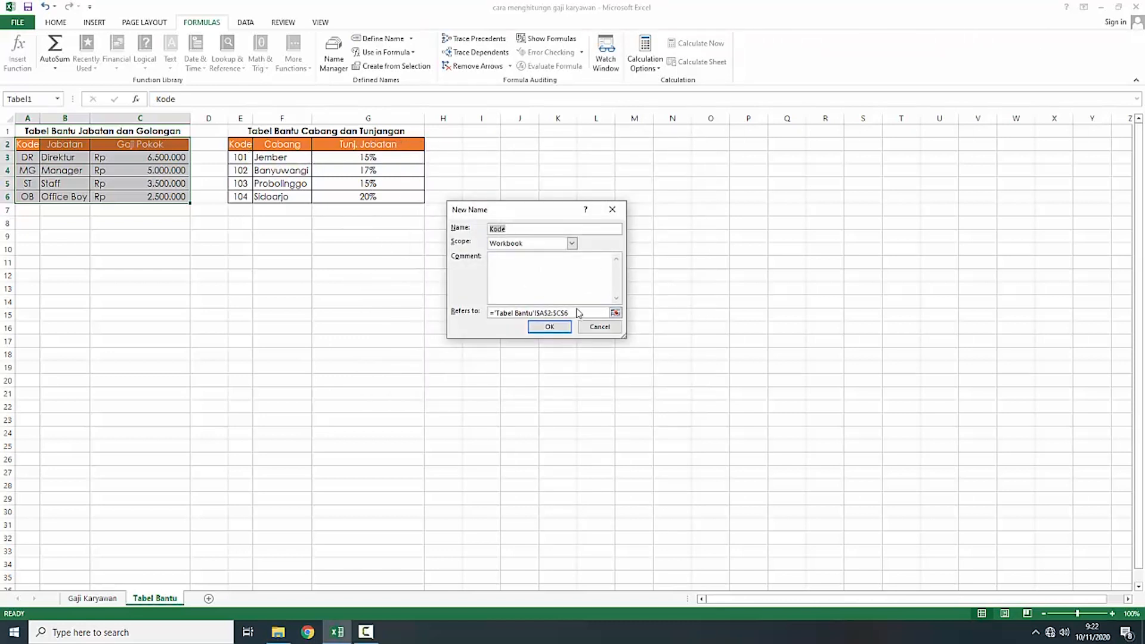
{"action": "left_click", "coordinate": [615, 313]}
{"action": "left_click_drag", "start_coordinate": [240, 144], "coordinate": [368, 199]}
{"action": "left_click", "coordinate": [614, 229]}
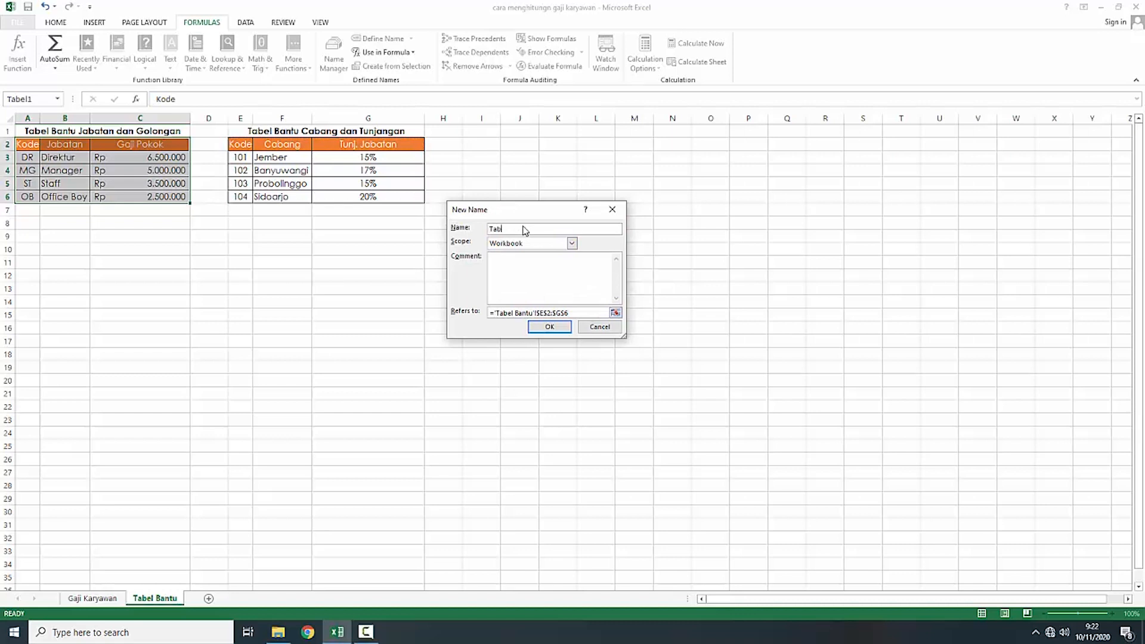
{"action": "left_click", "coordinate": [556, 329]}
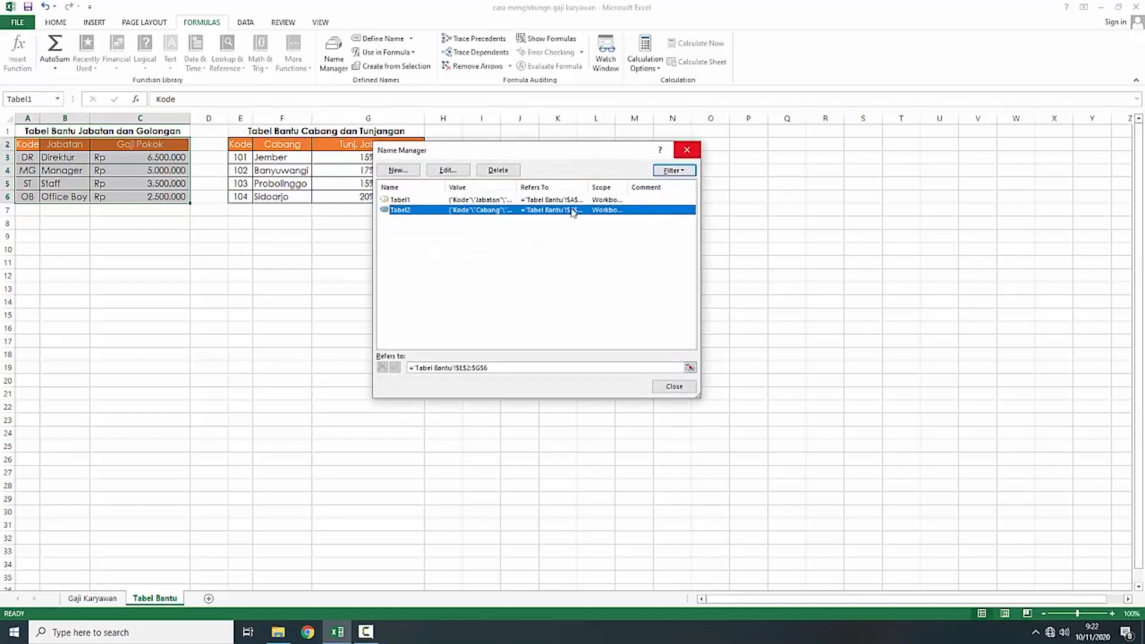
{"action": "left_click", "coordinate": [687, 150]}
{"action": "left_click", "coordinate": [273, 348]}
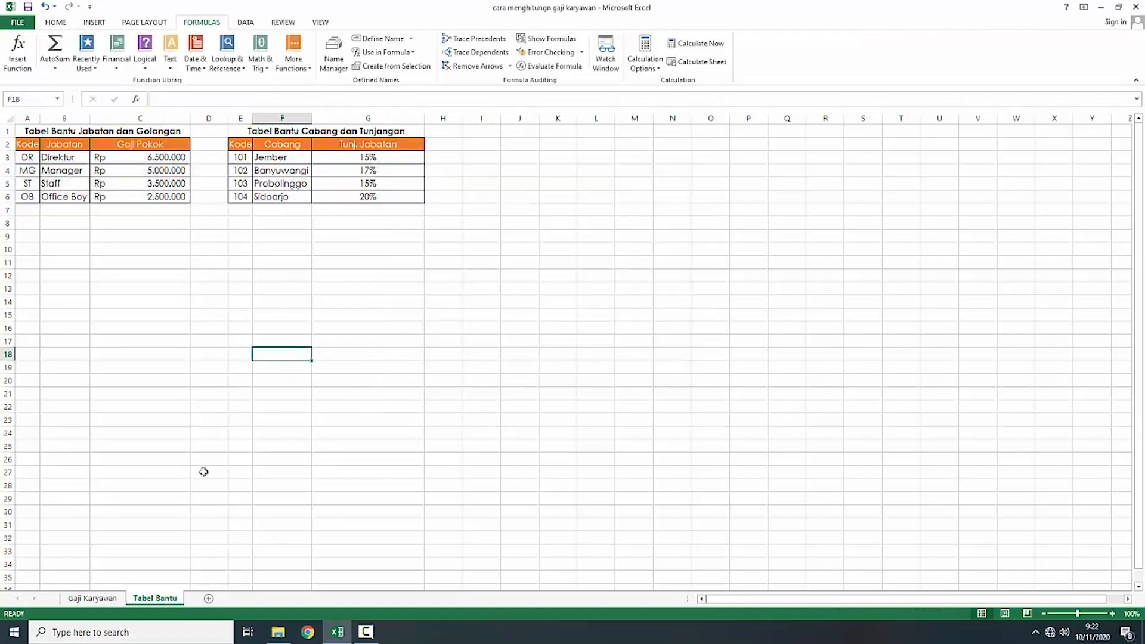
Step: On the Gaji Karyawan sheet, insert the VLOOKUP function before LEFT(C4;2) in the Jabatan formula of cell E4
{"action": "left_click", "coordinate": [111, 599]}
{"action": "left_click", "coordinate": [285, 188]}
{"action": "left_click", "coordinate": [919, 387]}
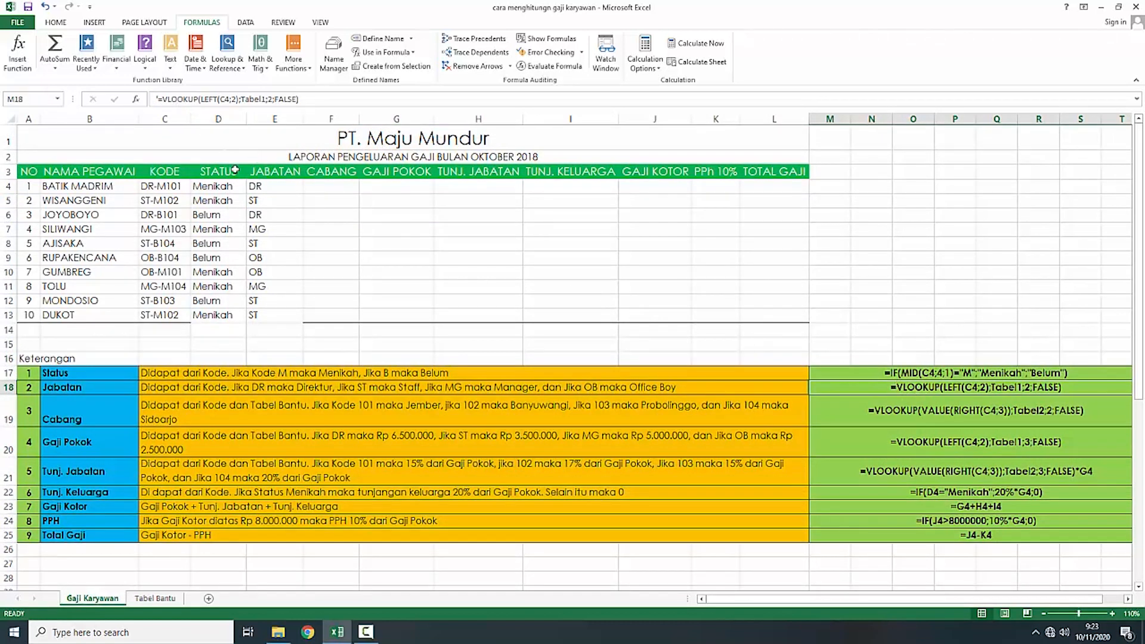
{"action": "left_click", "coordinate": [258, 186]}
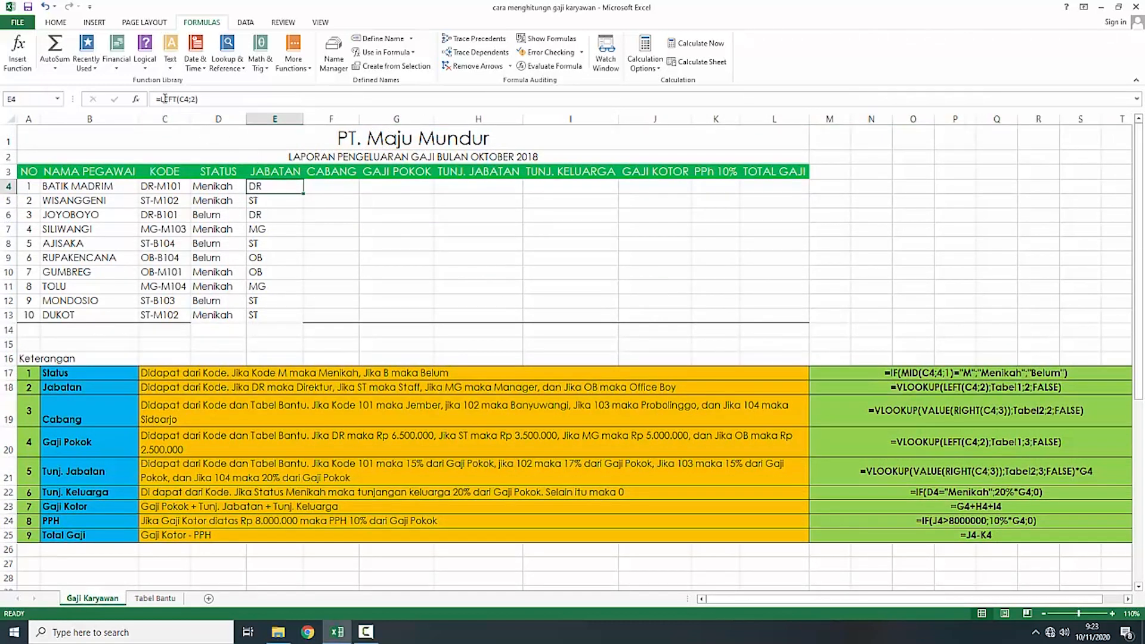
{"action": "left_click", "coordinate": [169, 99]}
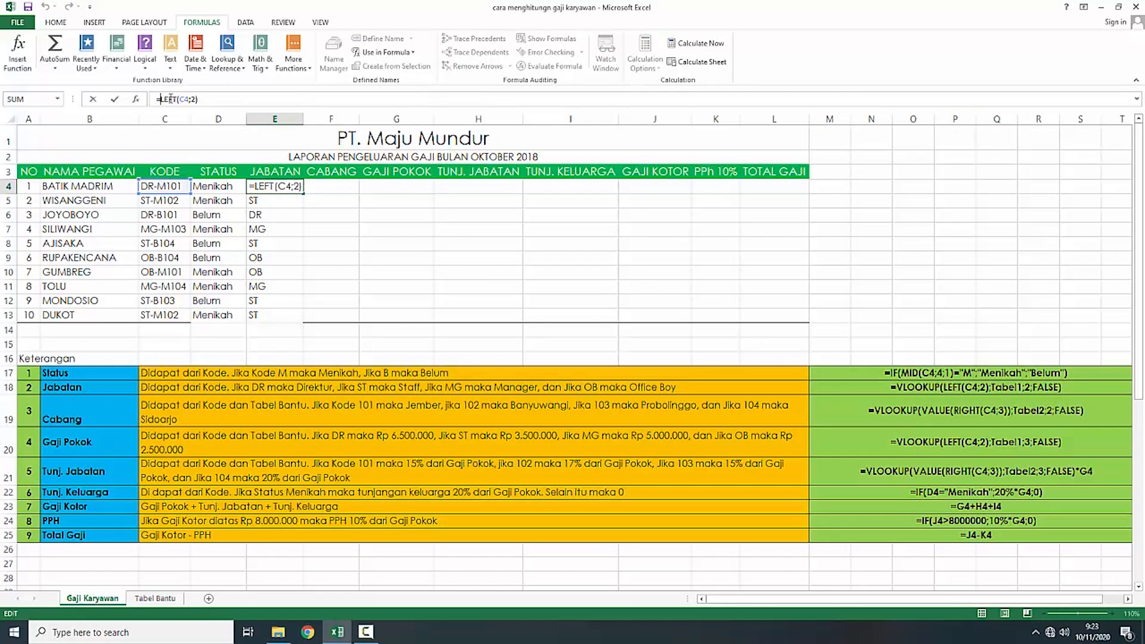
{"action": "type", "text": "Vlo"}
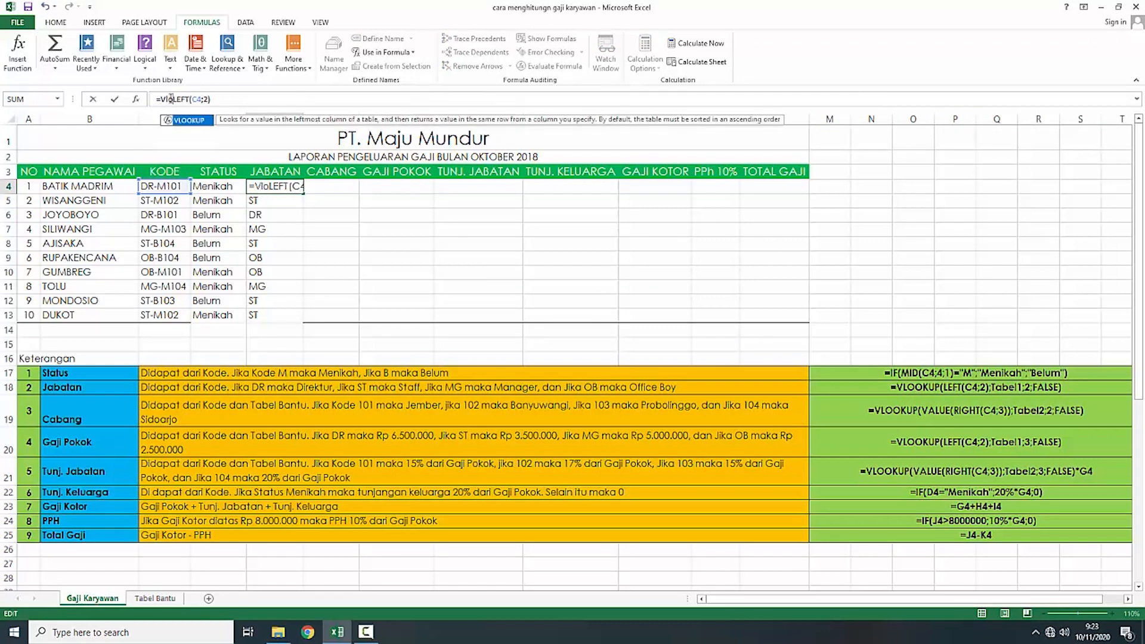
{"action": "key", "text": "Tab"}
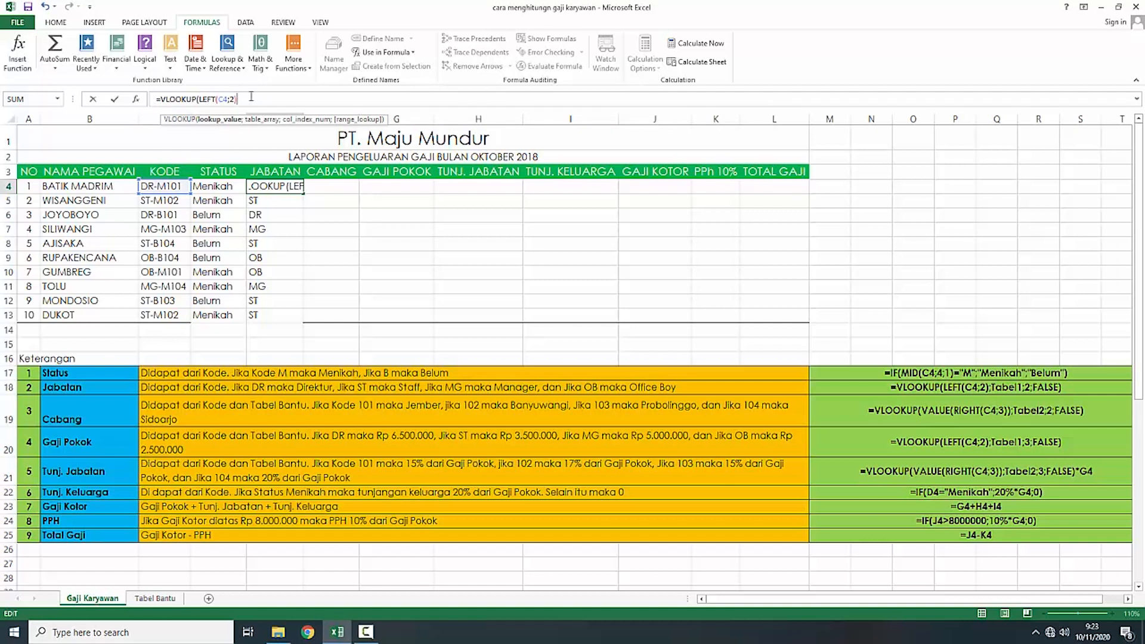
Step: Complete the E4 formula as =VLOOKUP(LEFT(C4;2);Tabel1;2;FALSE) using the named position table
{"action": "type", "text": ";"}
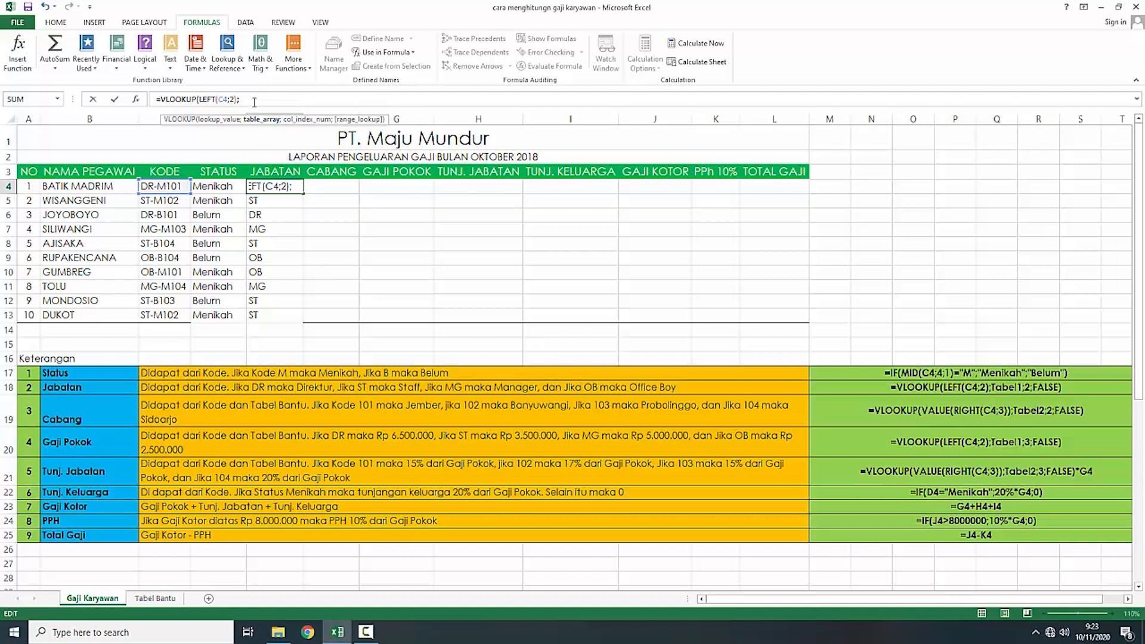
{"action": "type", "text": "tabe"}
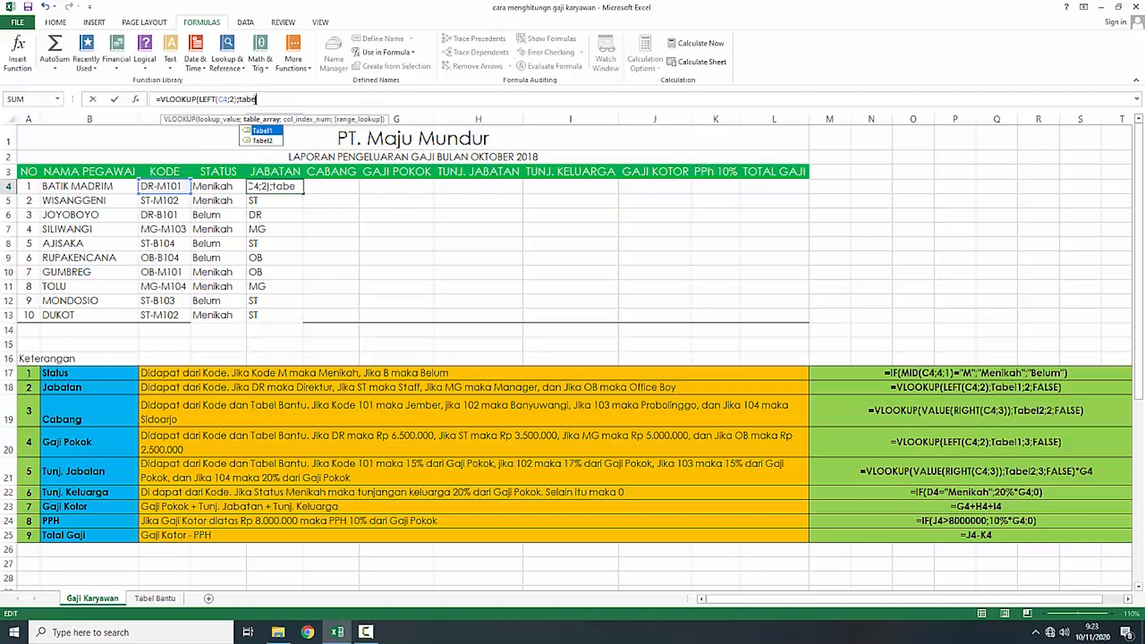
{"action": "double_click", "coordinate": [271, 130]}
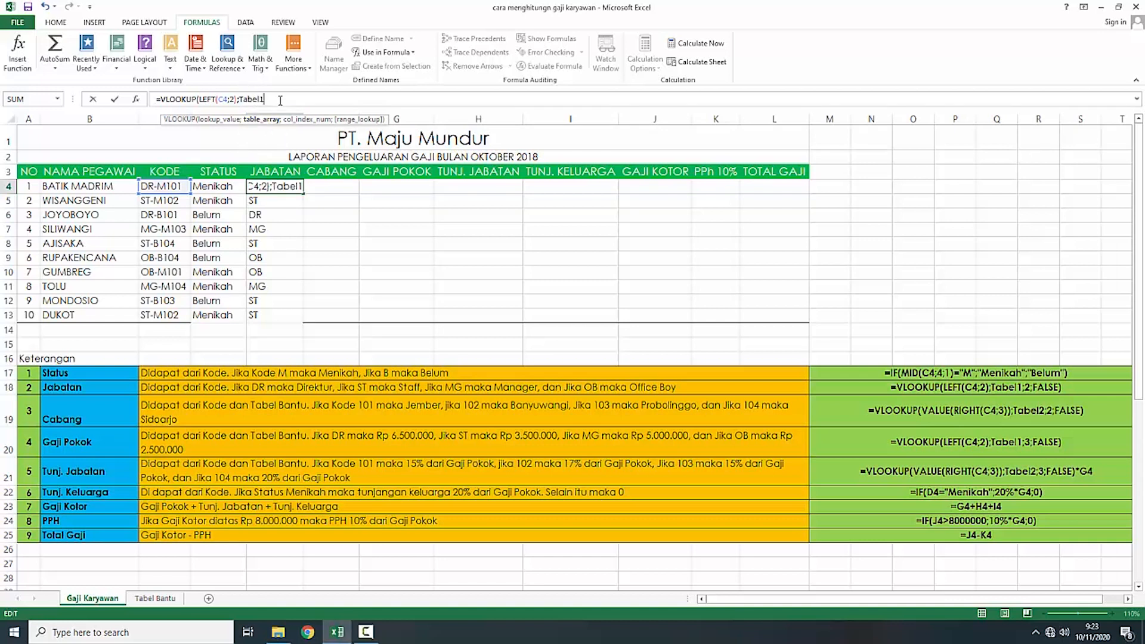
{"action": "type", "text": ";"}
{"action": "type", "text": "2"}
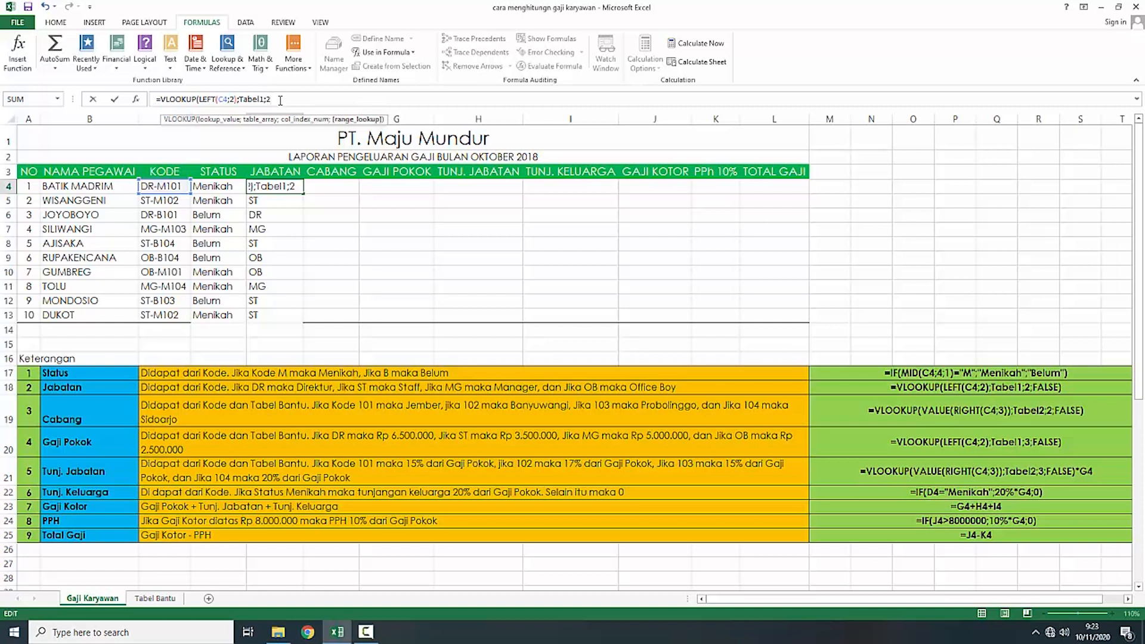
{"action": "type", "text": ";False"}
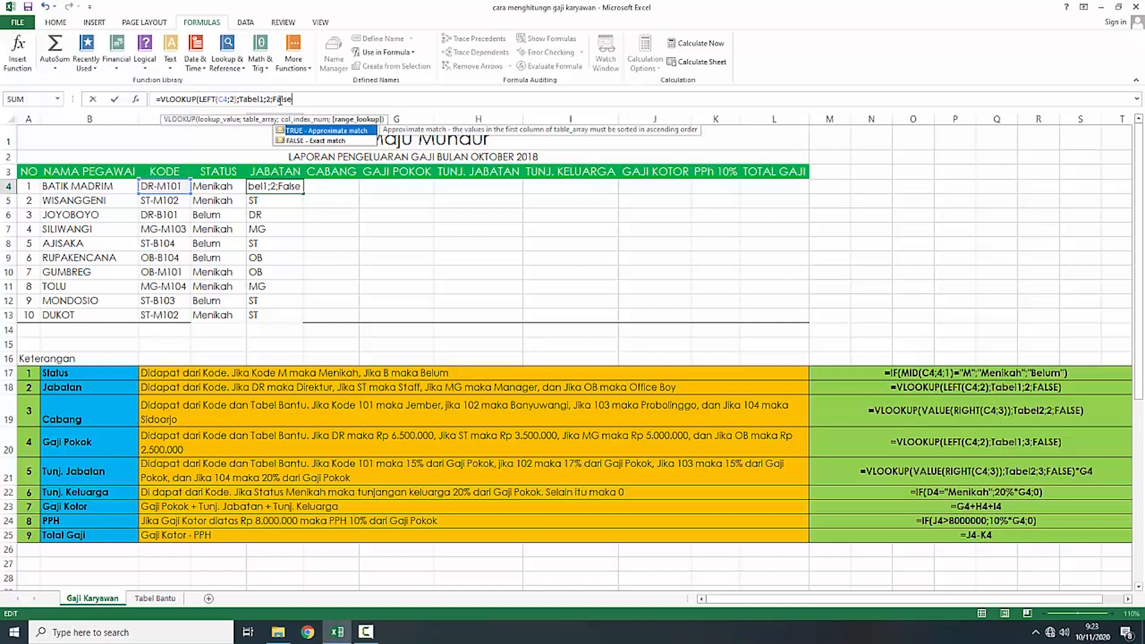
{"action": "type", "text": ")"}
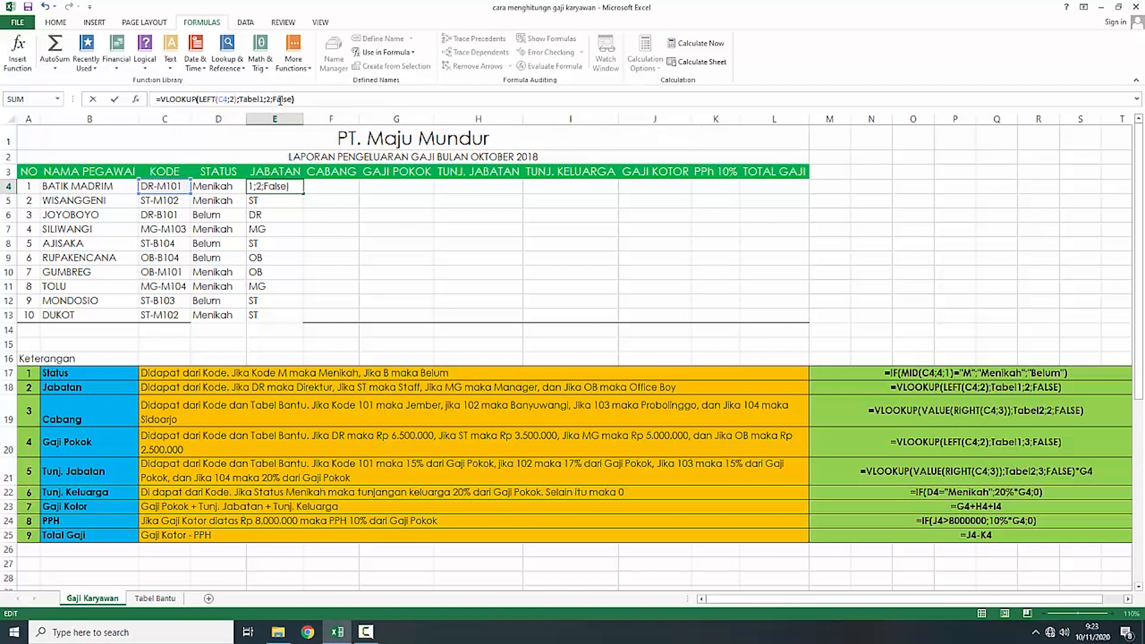
{"action": "key", "text": "Return"}
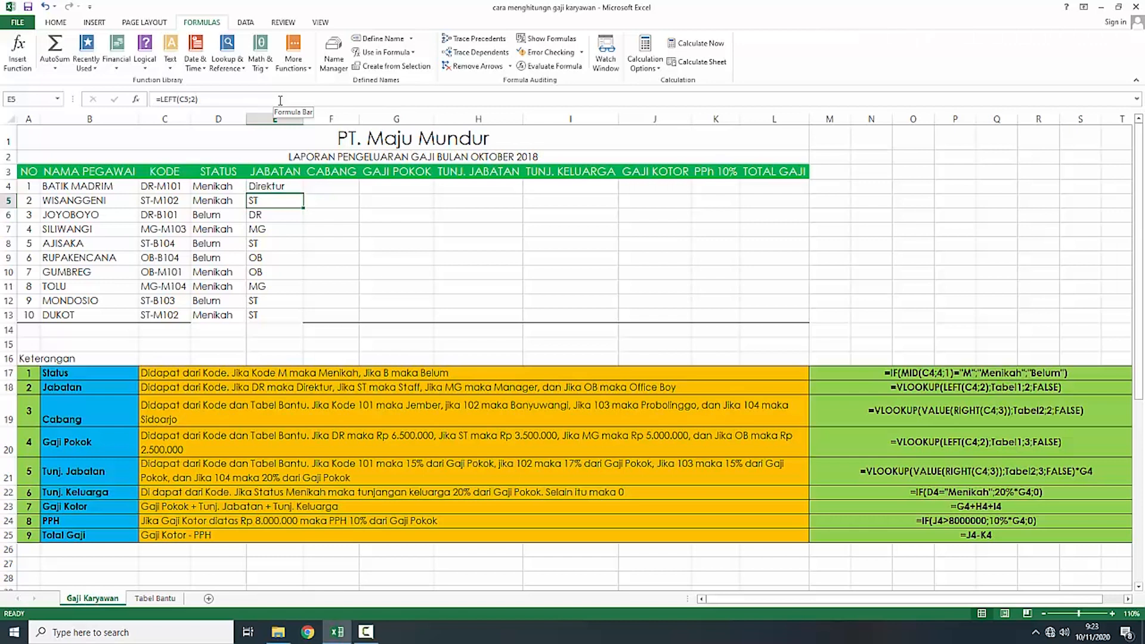
Step: Check E4 against the position table on Tabel Bantu and fill its formula down the Jabatan column through E13
{"action": "left_click", "coordinate": [283, 183]}
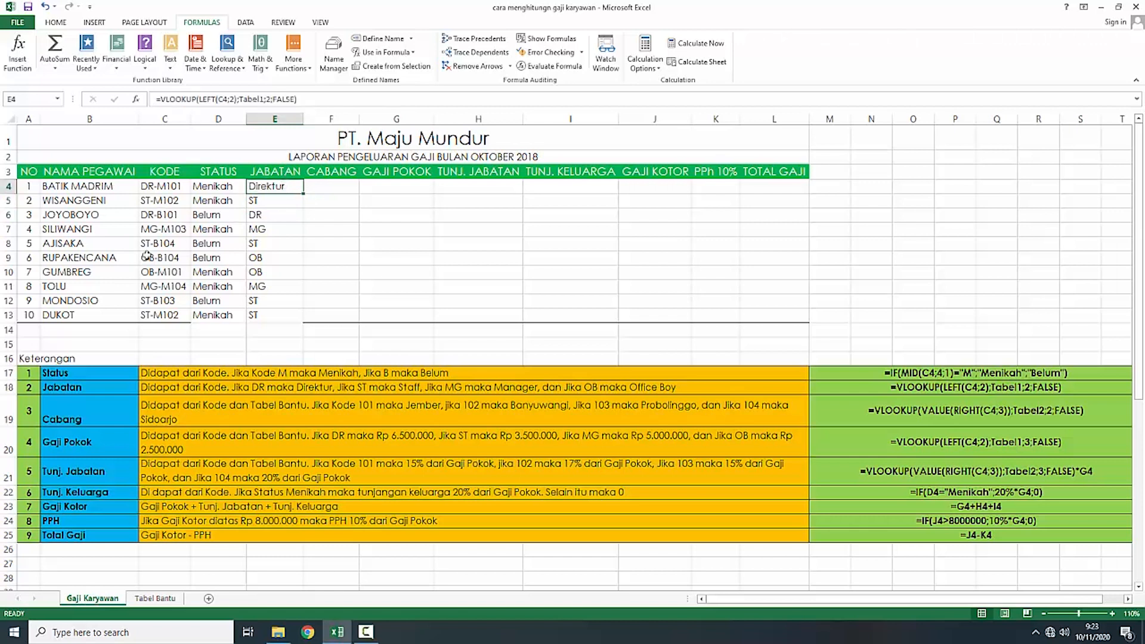
{"action": "left_click", "coordinate": [154, 598]}
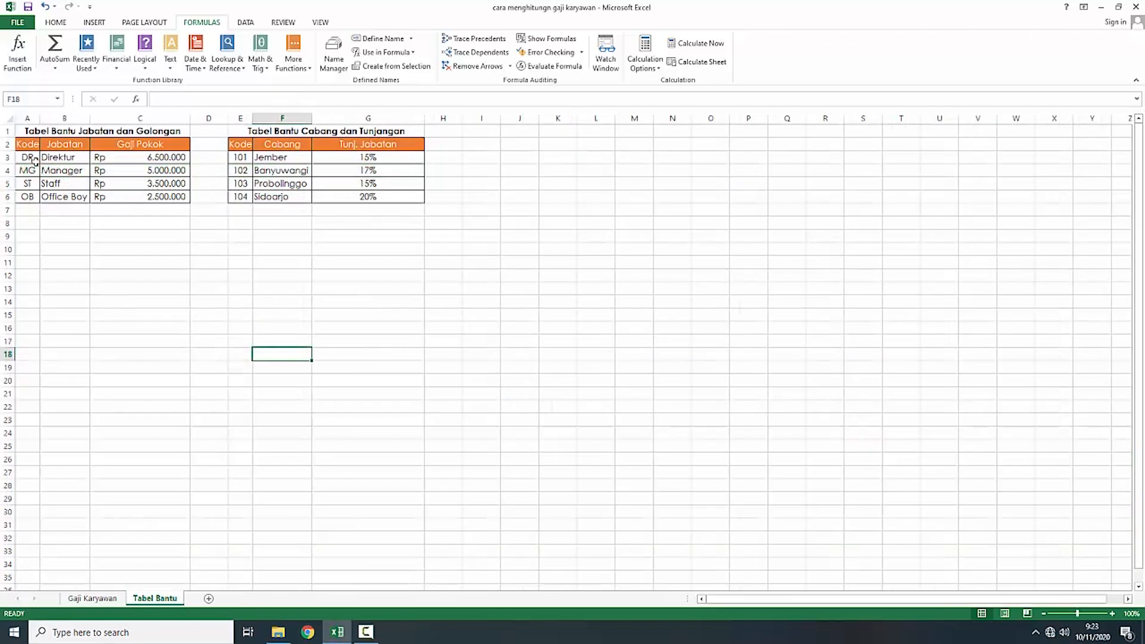
{"action": "left_click", "coordinate": [96, 598]}
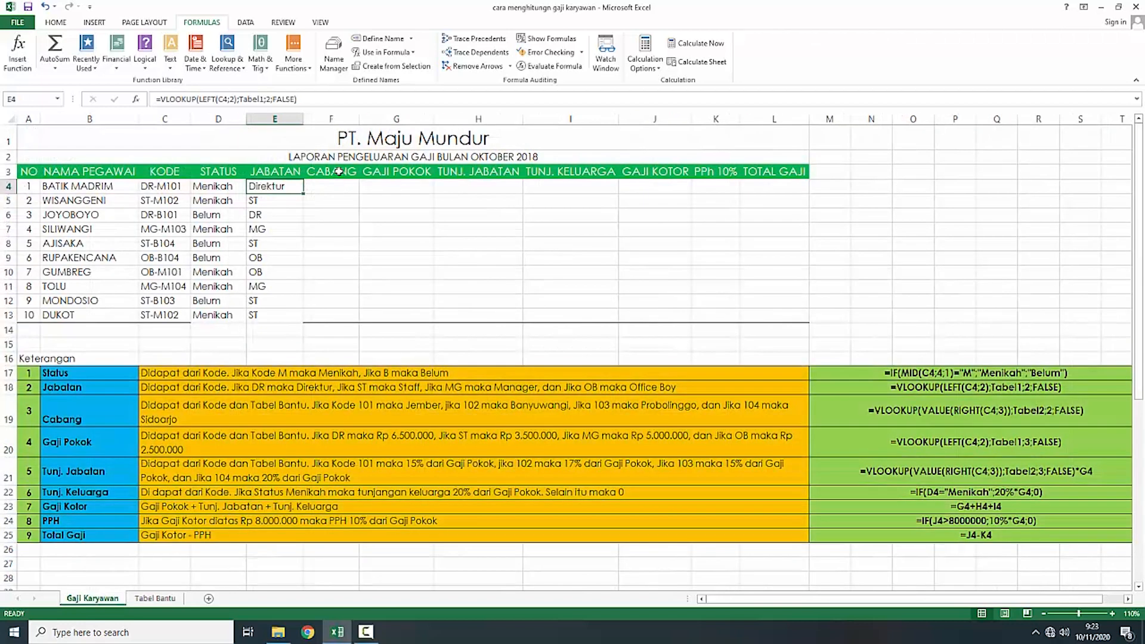
{"action": "left_click", "coordinate": [292, 189]}
{"action": "left_click_drag", "start_coordinate": [302, 198], "coordinate": [302, 325]}
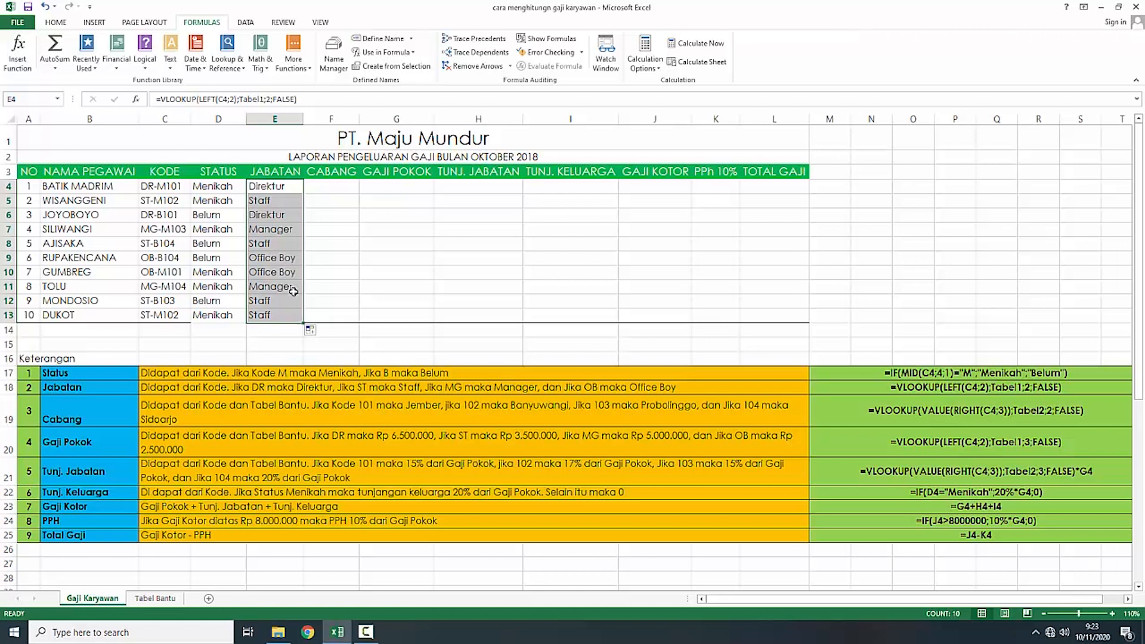
{"action": "left_click", "coordinate": [275, 201]}
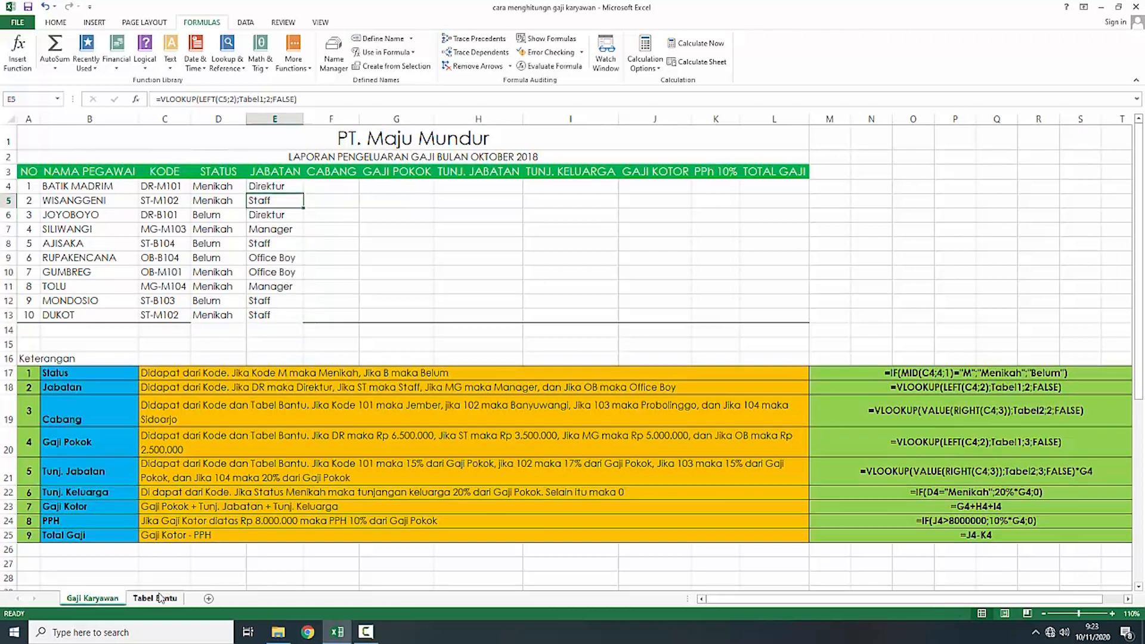
{"action": "left_click", "coordinate": [158, 598]}
{"action": "left_click", "coordinate": [110, 599]}
Step: Align the Cabang label in B19 to the middle vertically and to the left horizontally
{"action": "left_click", "coordinate": [321, 188]}
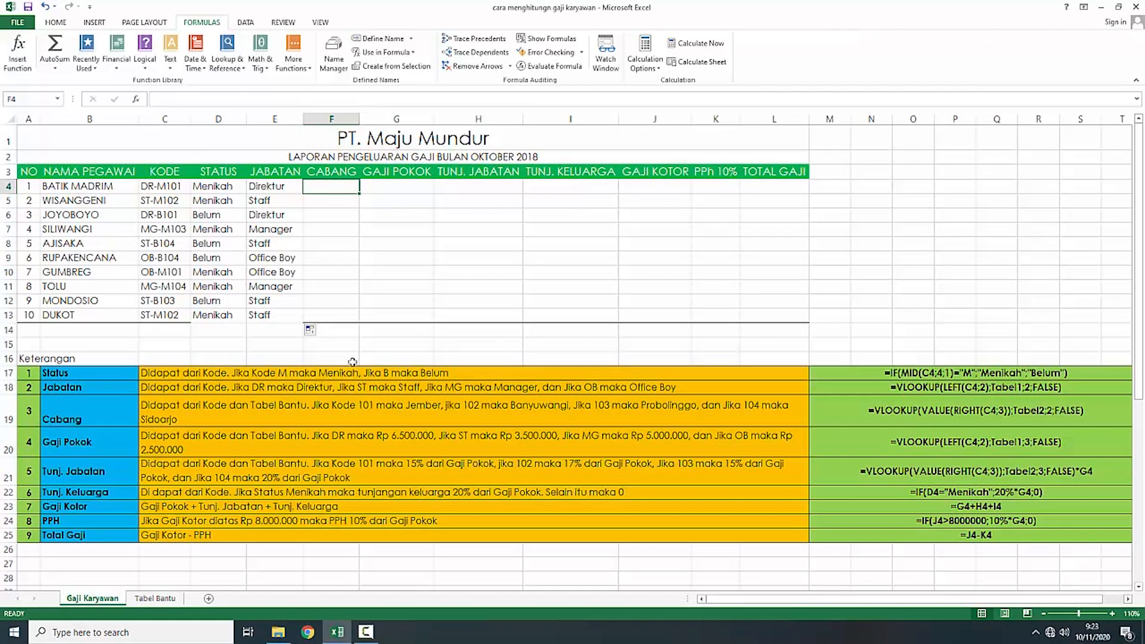
{"action": "left_click", "coordinate": [62, 419]}
{"action": "left_click", "coordinate": [65, 23]}
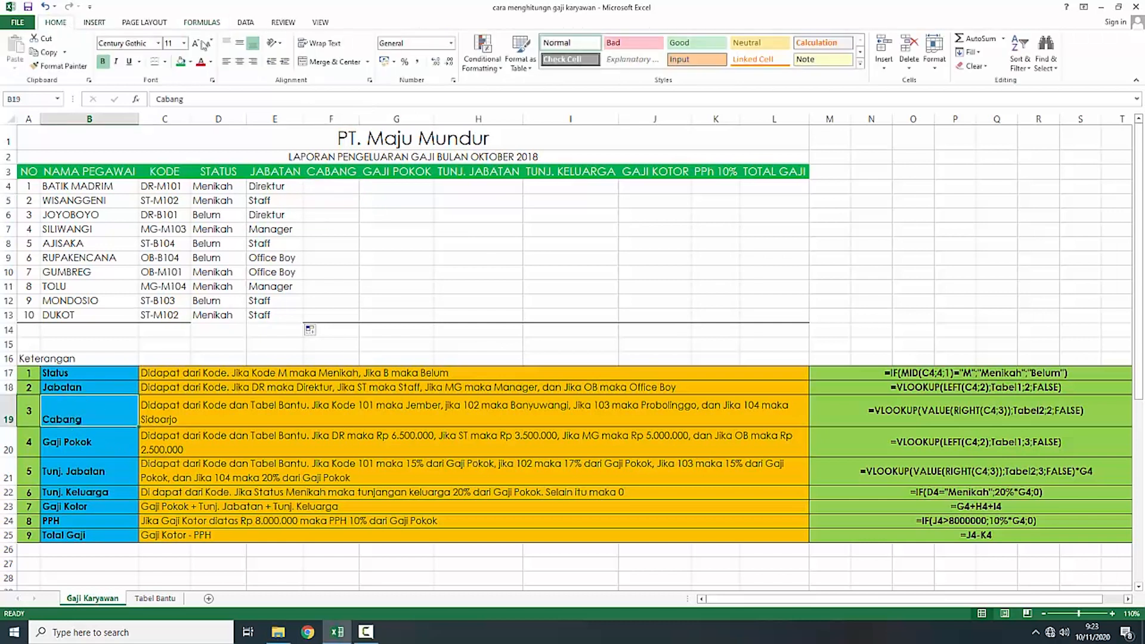
{"action": "left_click", "coordinate": [239, 62]}
{"action": "left_click", "coordinate": [239, 43]}
{"action": "left_click", "coordinate": [226, 61]}
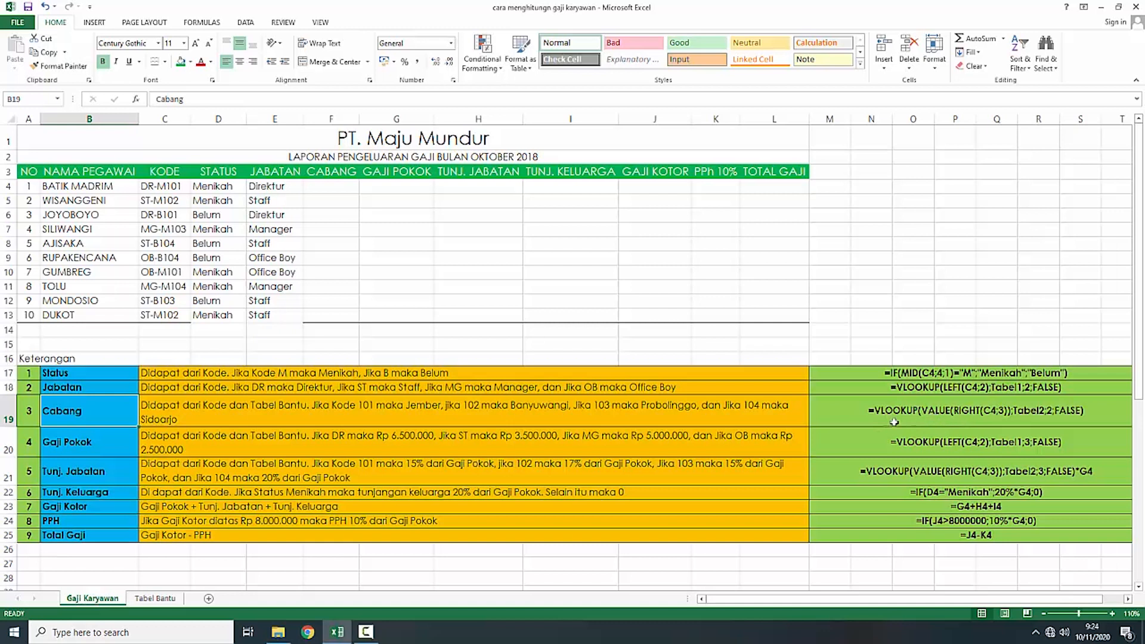
Step: Examine the branch codes in Tabel Bantu Cabang dan Tunjangan, the employee code in C4 and the reference Cabang formula in M19
{"action": "left_click", "coordinate": [330, 189]}
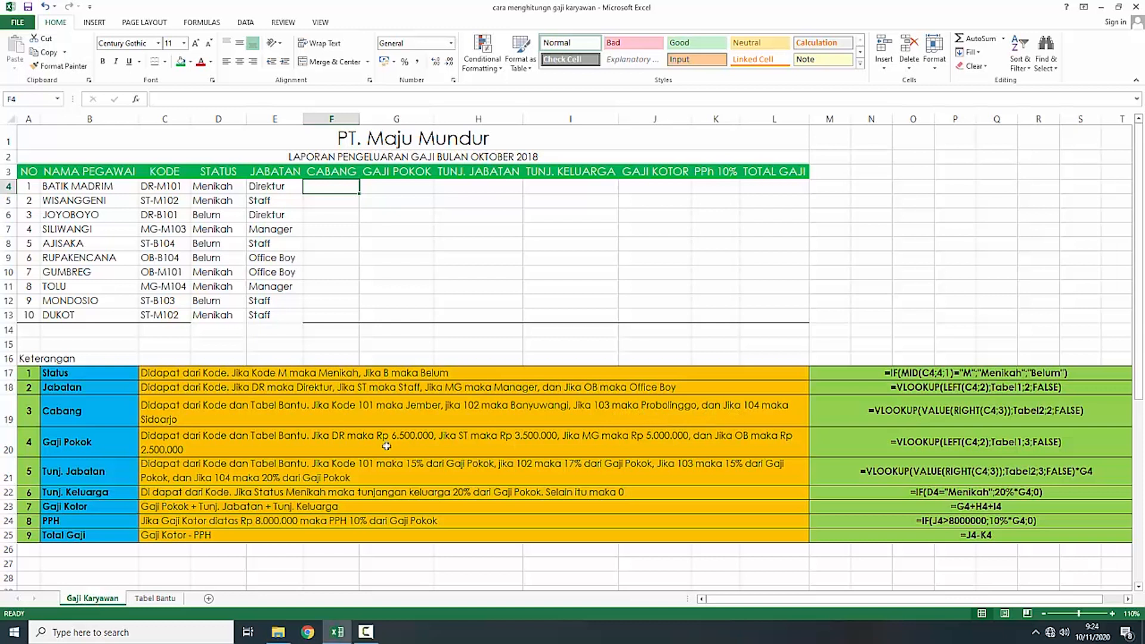
{"action": "left_click", "coordinate": [155, 598]}
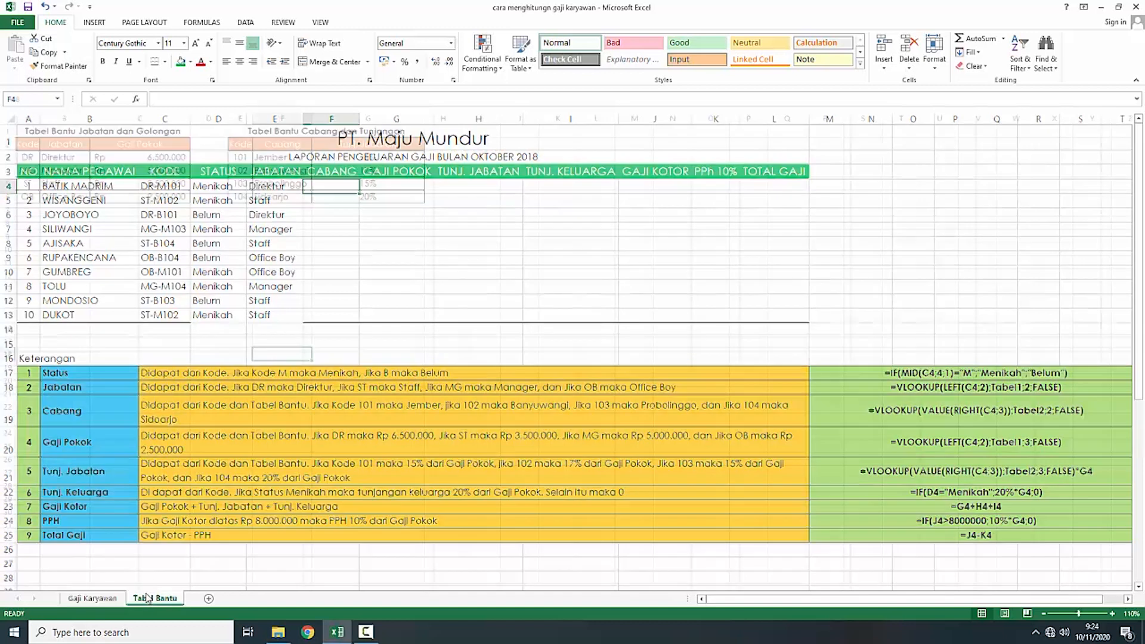
{"action": "left_click", "coordinate": [124, 277]}
{"action": "left_click", "coordinate": [236, 222]}
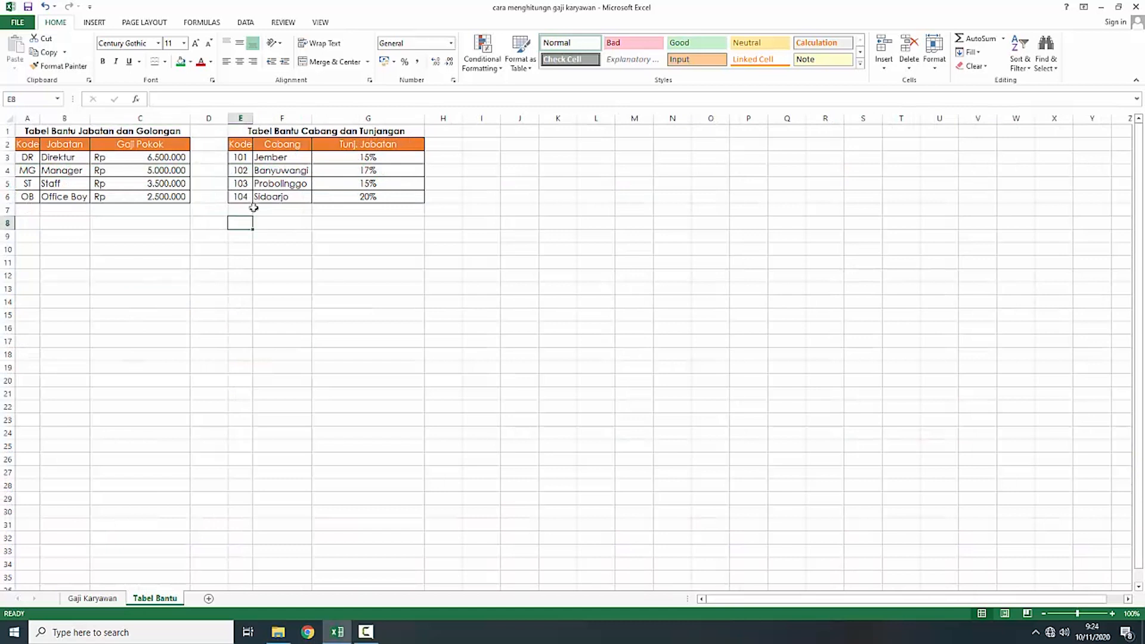
{"action": "left_click", "coordinate": [244, 157]}
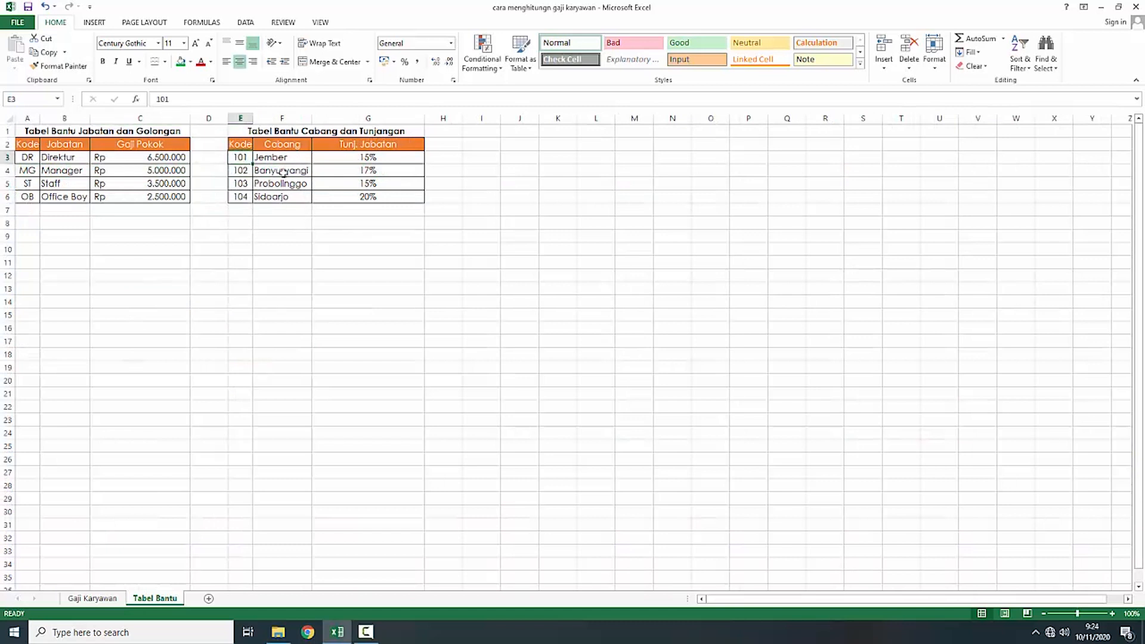
{"action": "left_click", "coordinate": [113, 599]}
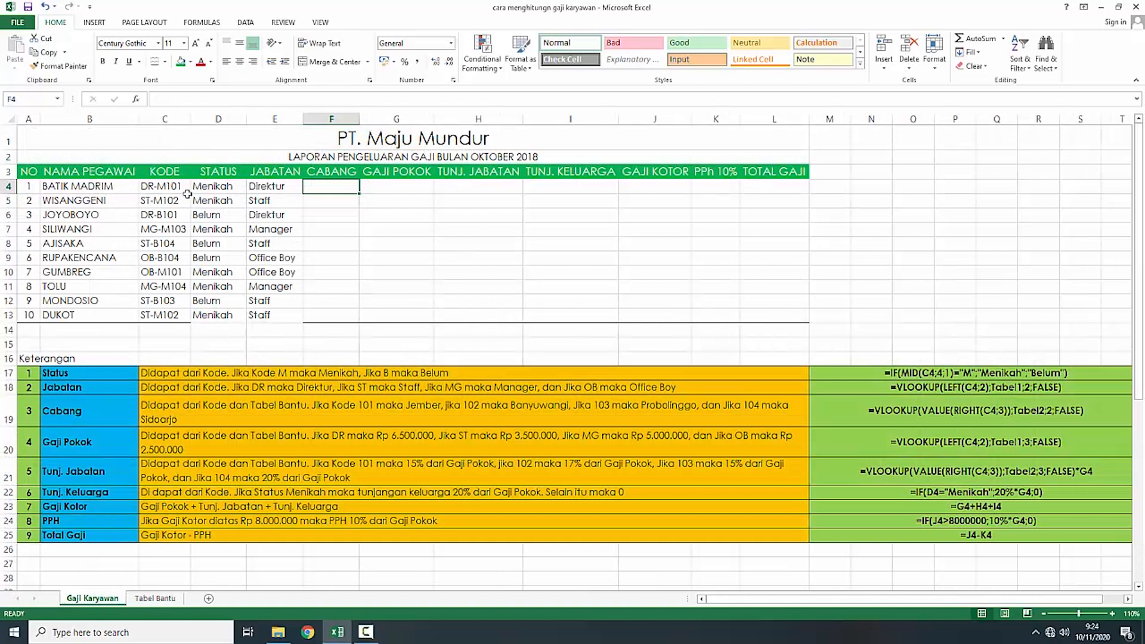
{"action": "left_click", "coordinate": [167, 186]}
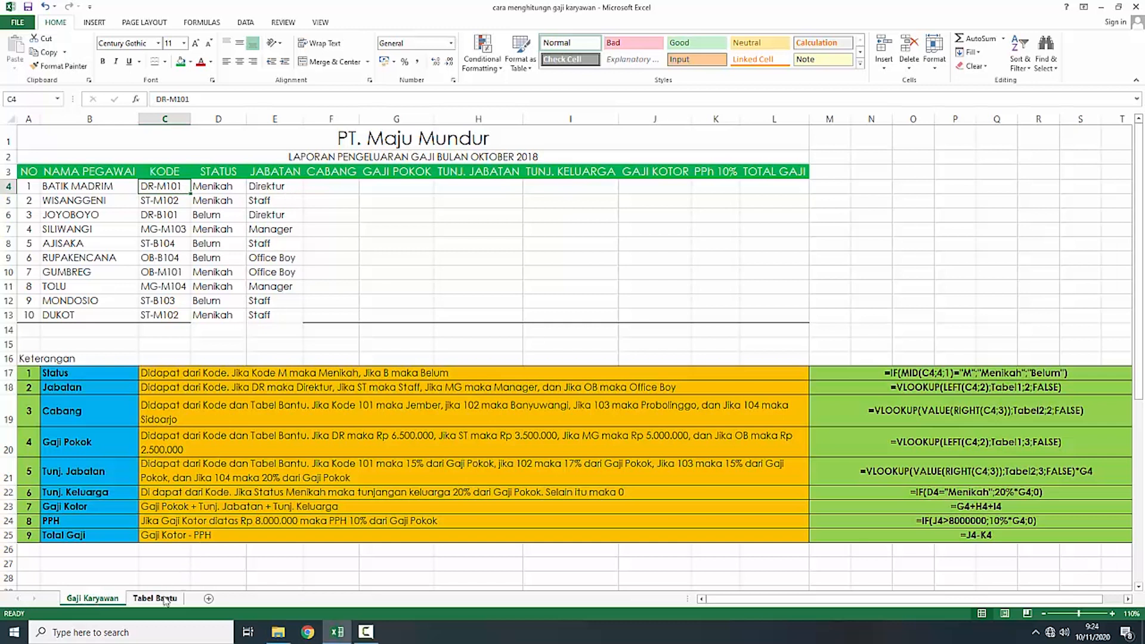
{"action": "left_click", "coordinate": [325, 190]}
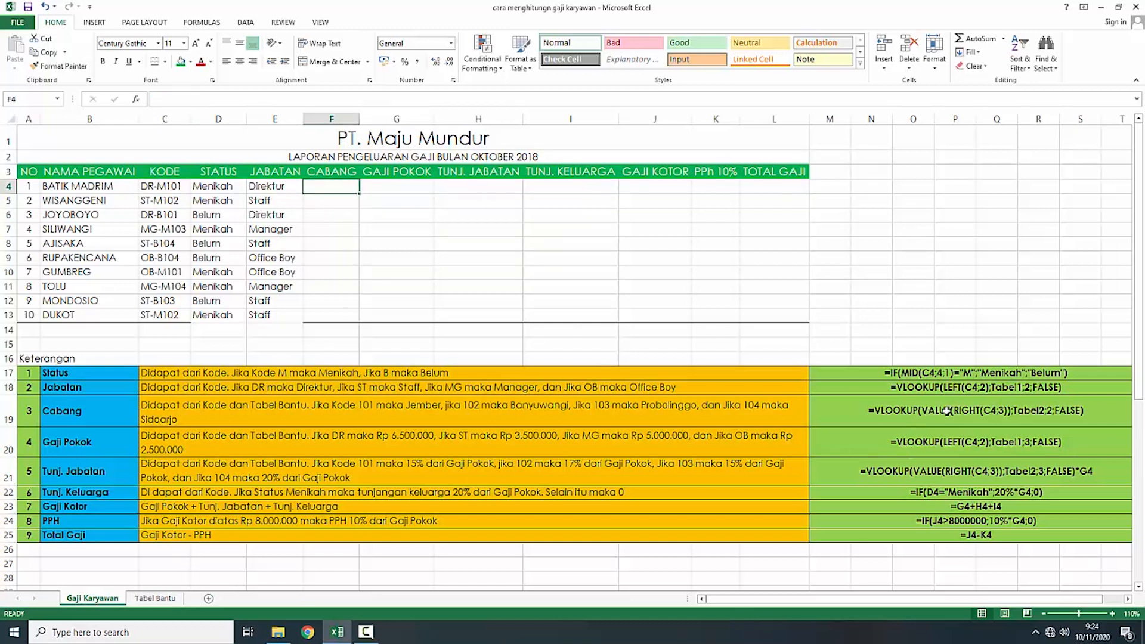
{"action": "left_click", "coordinate": [961, 416]}
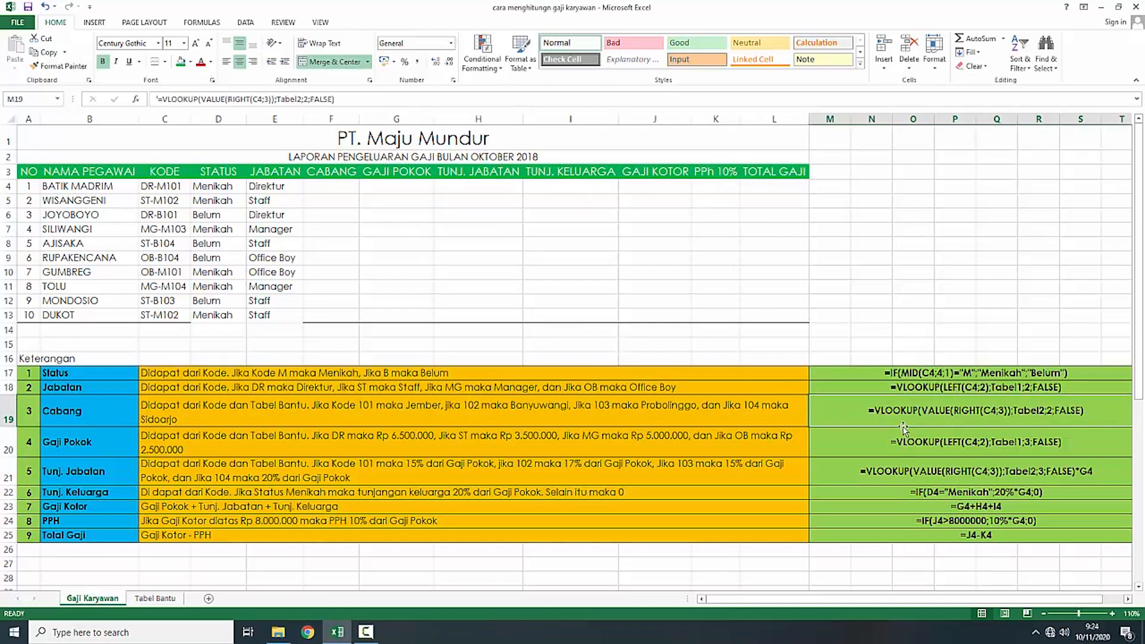
Step: Enter =VALUE(RIGHT(C4;3)) in F4 to extract the numeric branch code from the employee code
{"action": "left_click", "coordinate": [354, 183]}
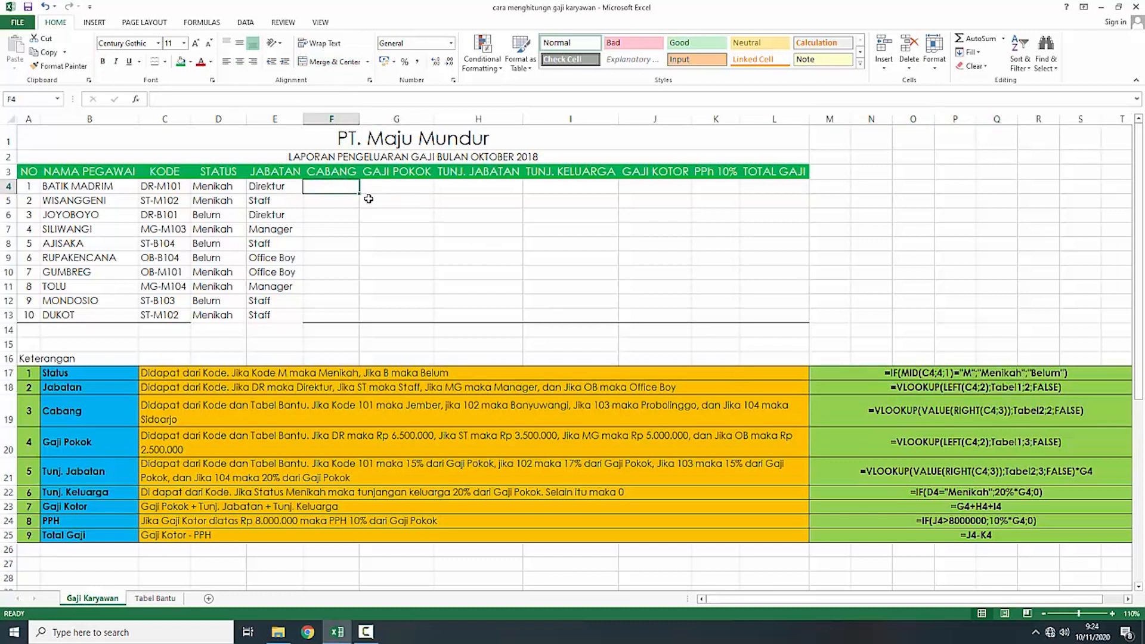
{"action": "type", "text": "=va"}
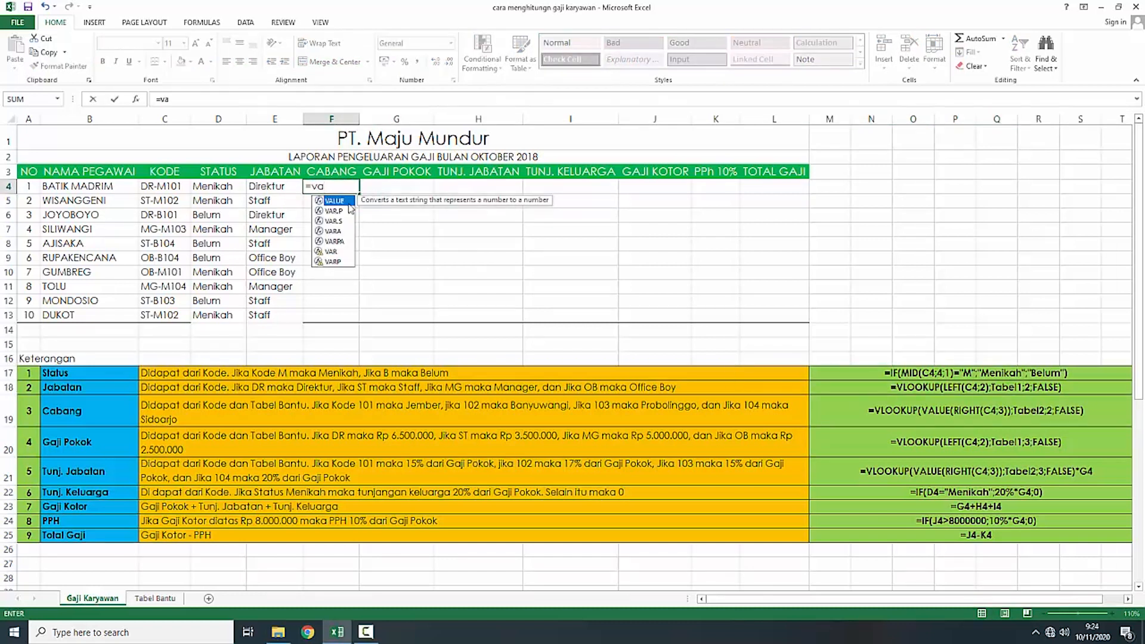
{"action": "key", "text": "Tab"}
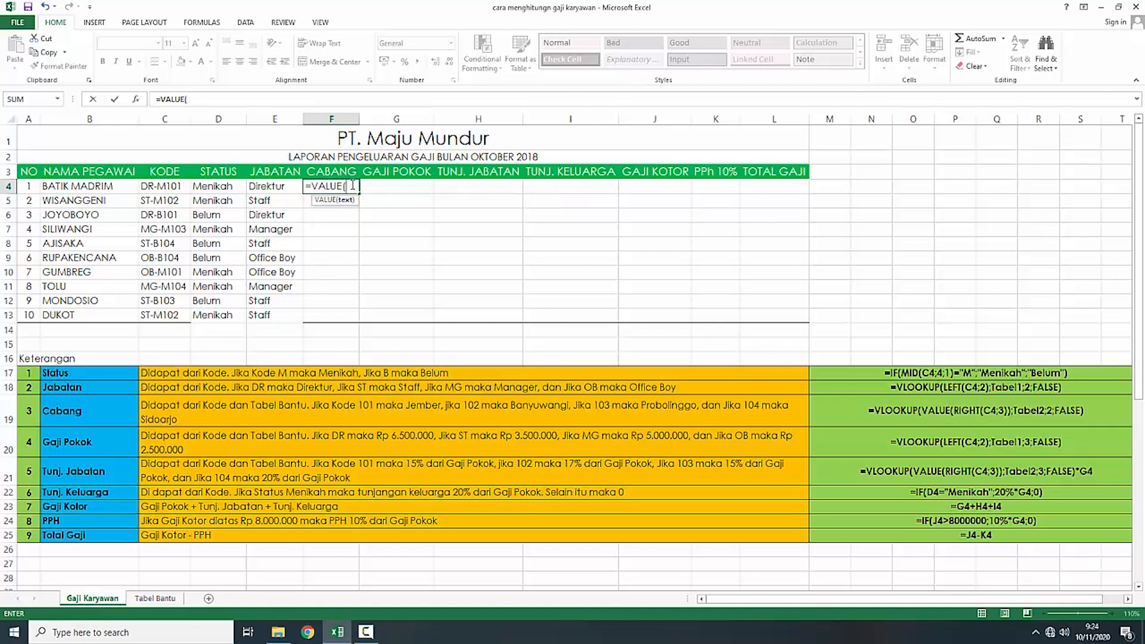
{"action": "type", "text": "ri"}
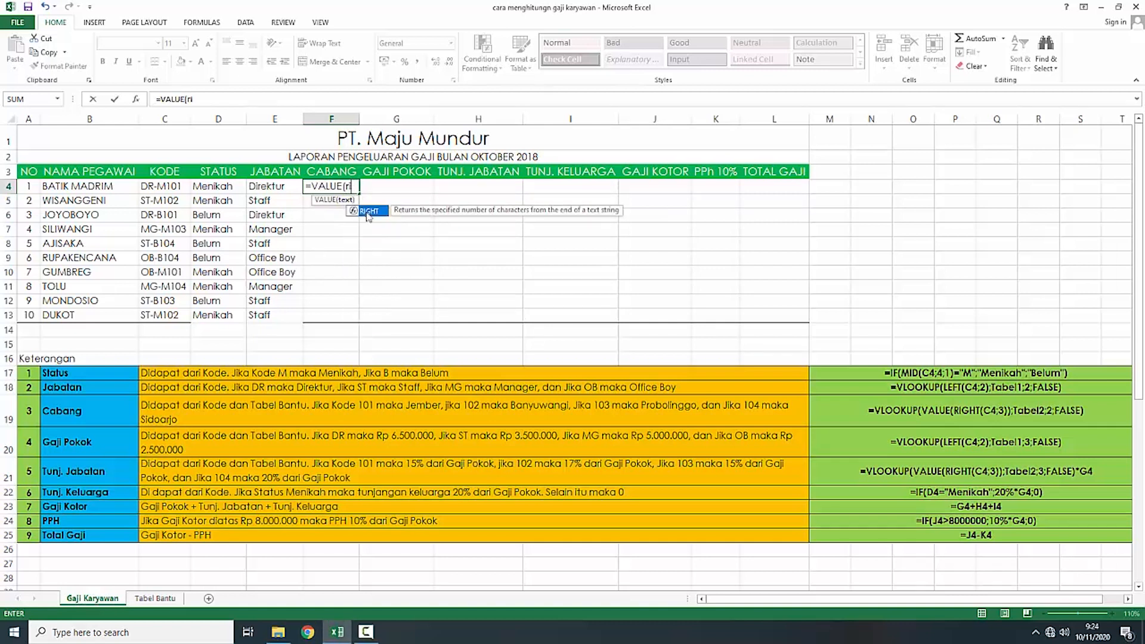
{"action": "double_click", "coordinate": [368, 212]}
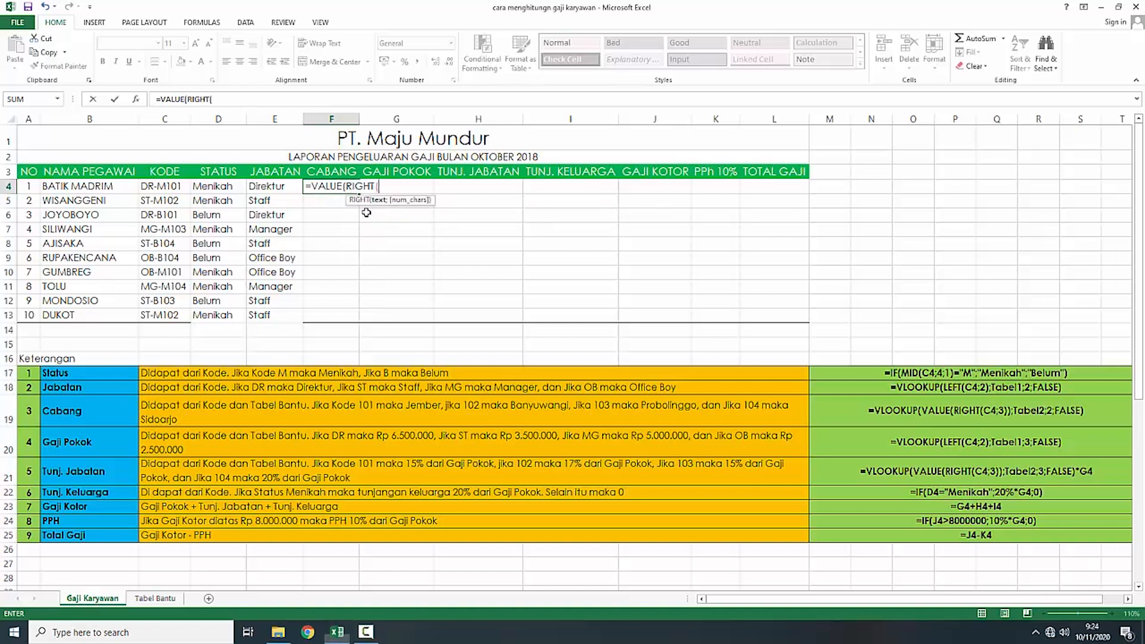
{"action": "left_click", "coordinate": [180, 187]}
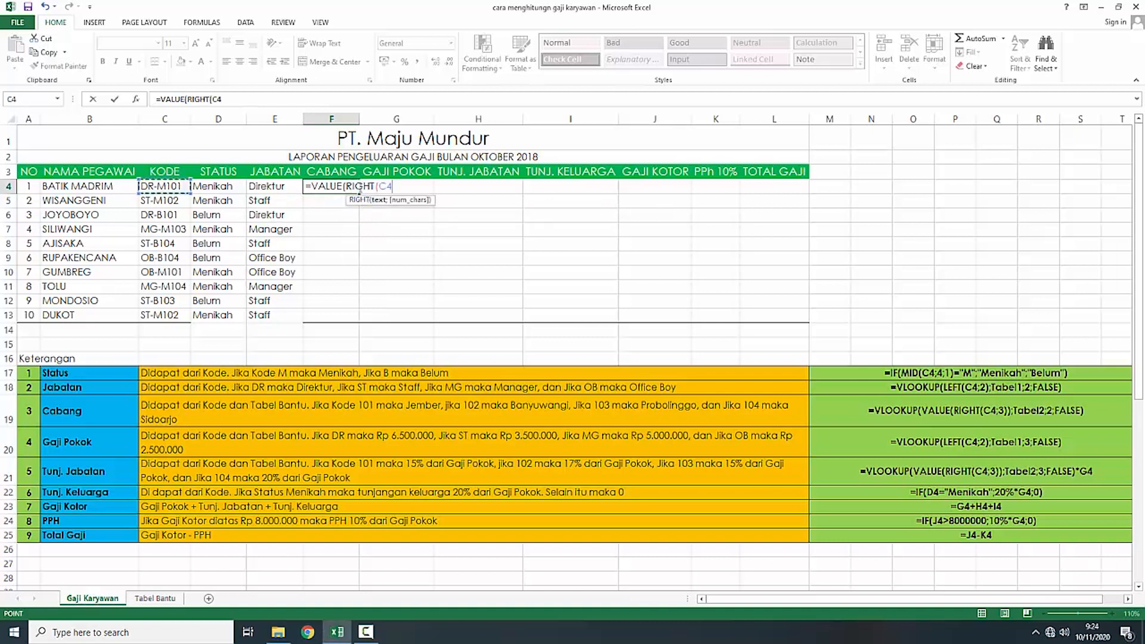
{"action": "type", "text": ";"}
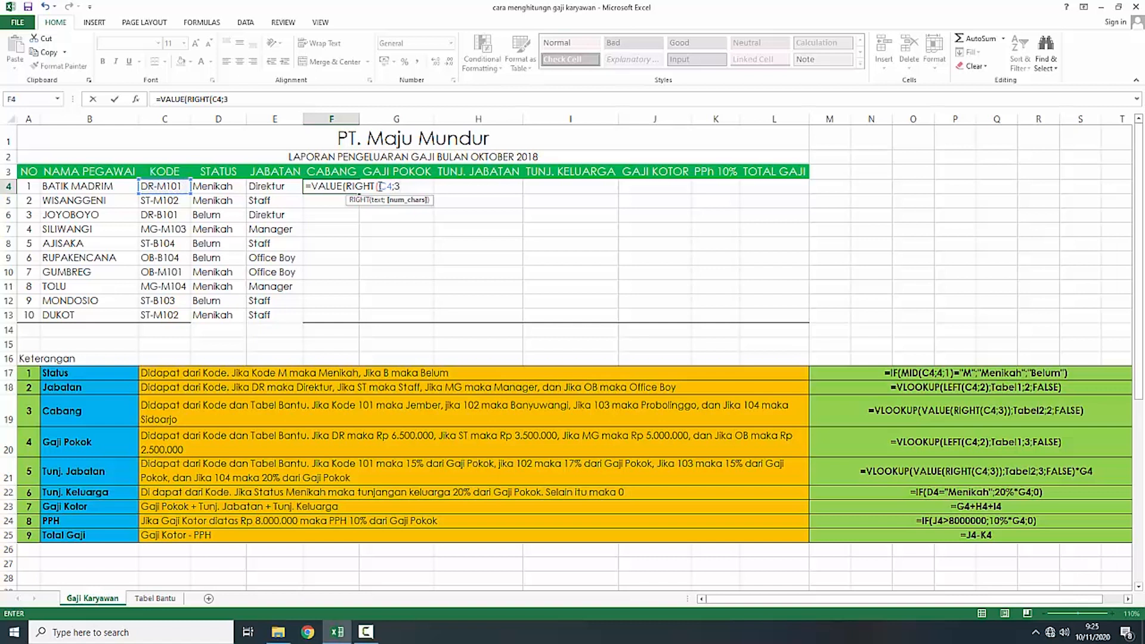
{"action": "type", "text": "3))"}
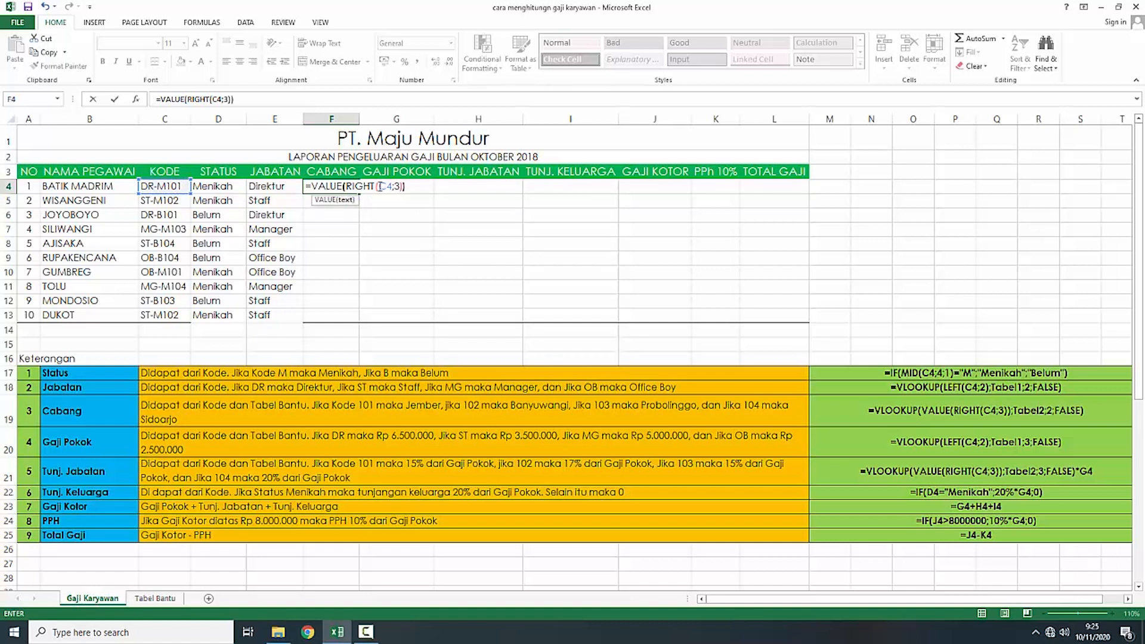
{"action": "key", "text": "Return"}
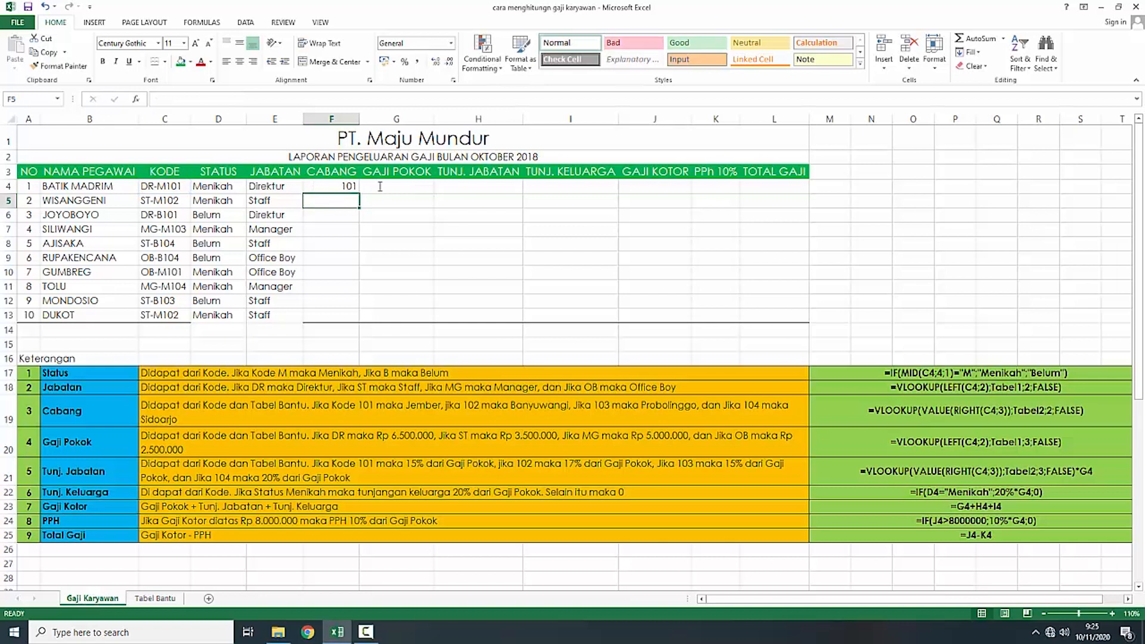
Step: Fill the F4 branch-code formula down the Cabang column through F13 and check the resulting cells
{"action": "left_click", "coordinate": [343, 186]}
{"action": "left_click_drag", "start_coordinate": [359, 192], "coordinate": [360, 324]}
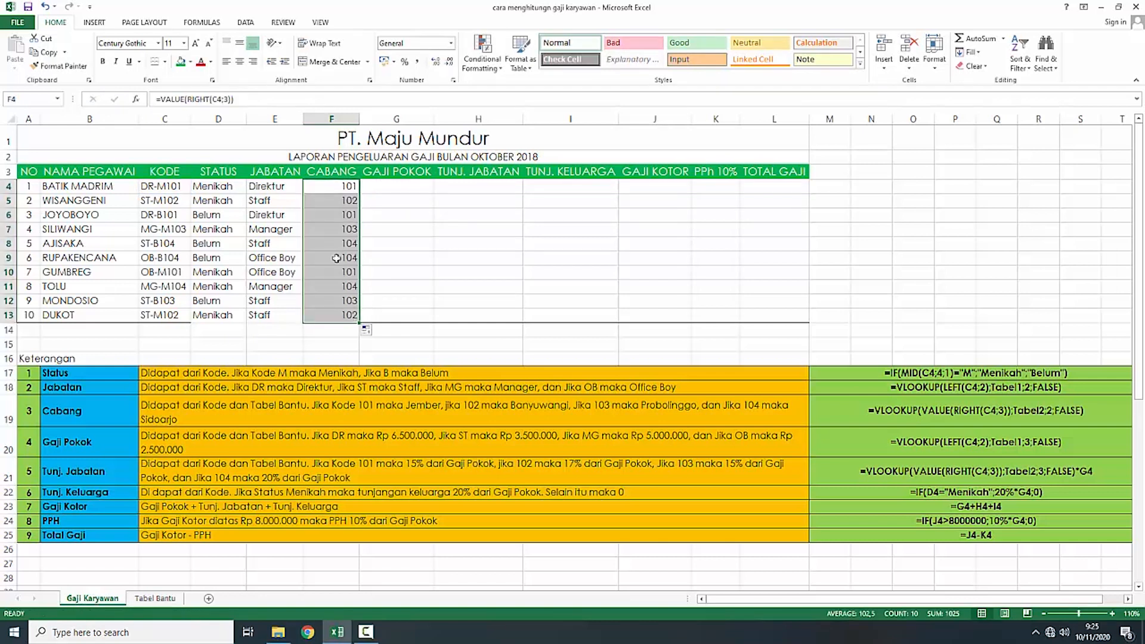
{"action": "left_click", "coordinate": [331, 214]}
{"action": "left_click", "coordinate": [328, 191]}
{"action": "left_click", "coordinate": [330, 304]}
{"action": "left_click", "coordinate": [330, 318]}
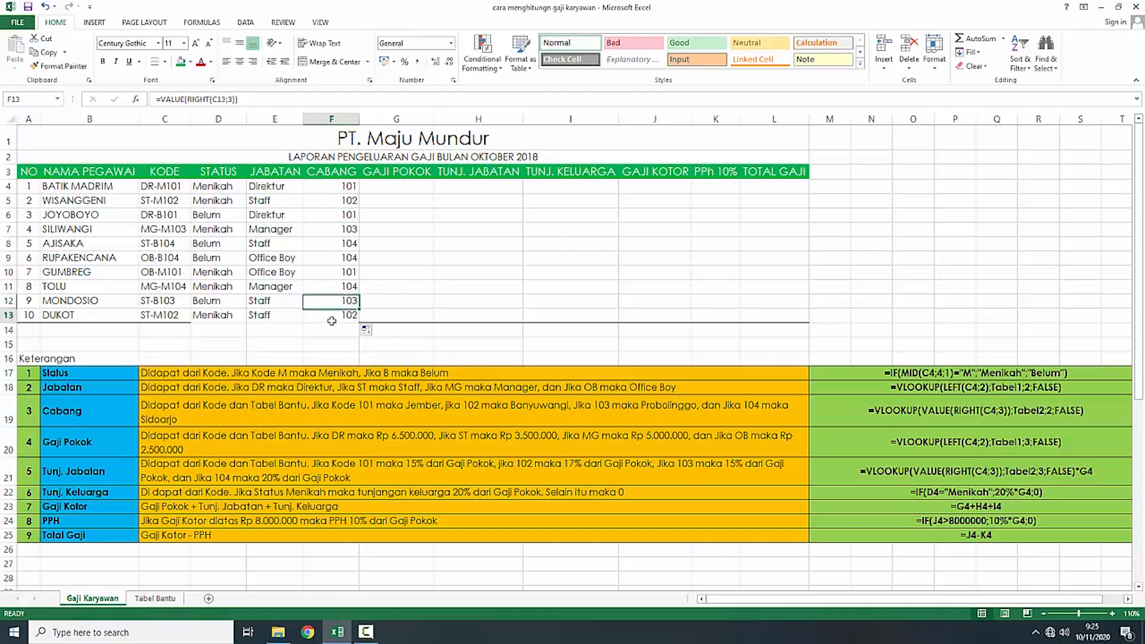
Step: Wrap the F4 formula in a branch-name lookup so it reads =VLOOKUP(VALUE(RIGHT(C4;3));Tabel2;2;FALSE)
{"action": "left_click", "coordinate": [332, 189]}
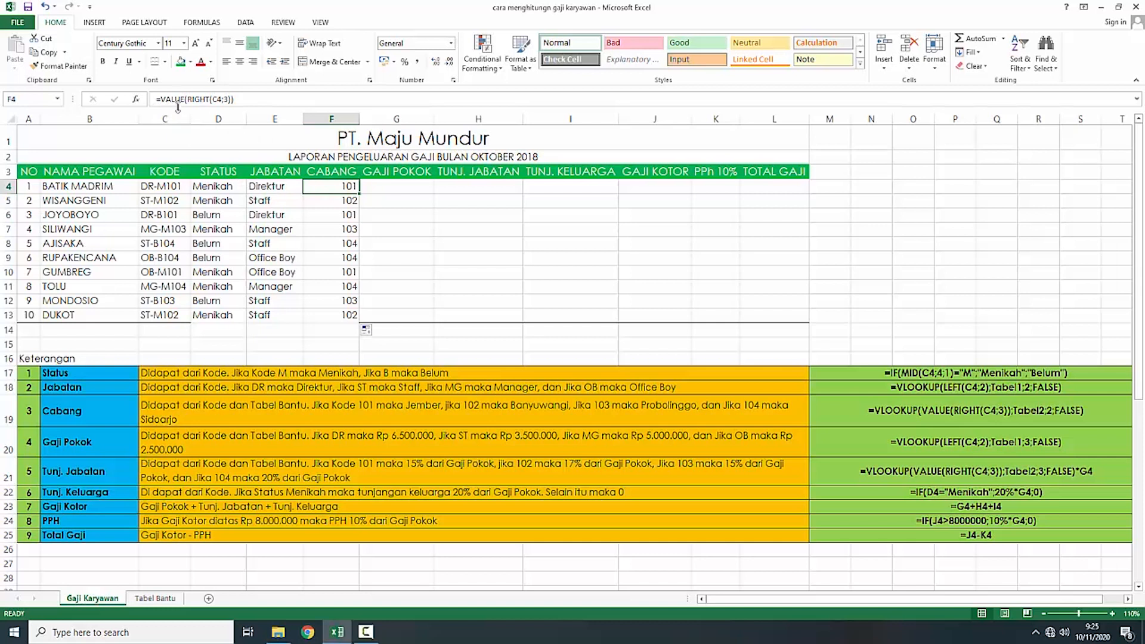
{"action": "left_click", "coordinate": [158, 99]}
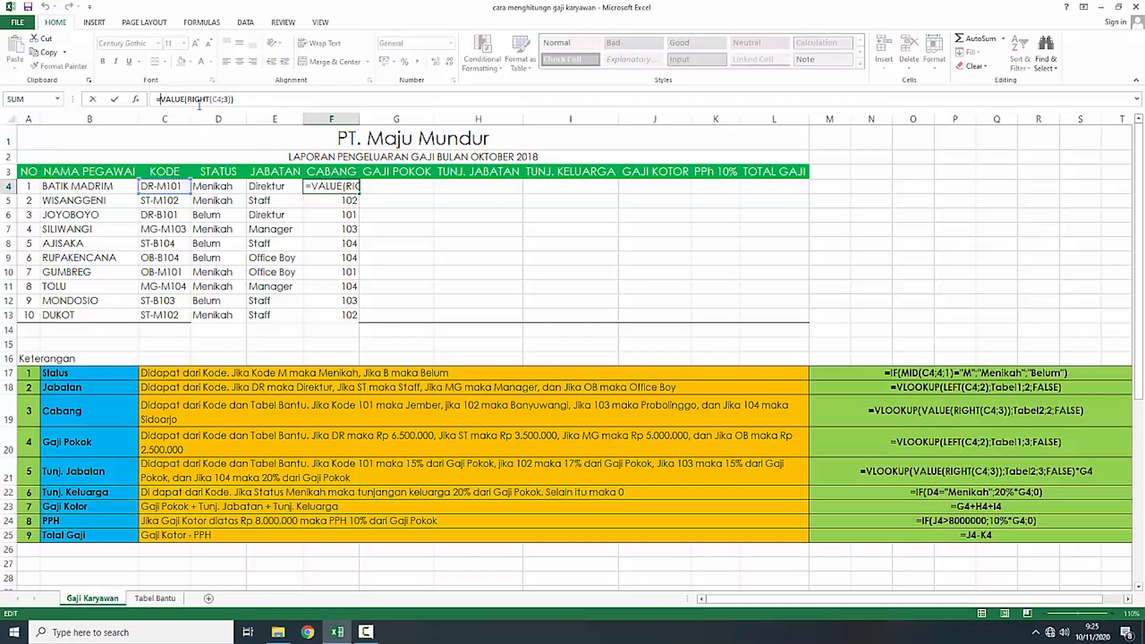
{"action": "type", "text": "vlo"}
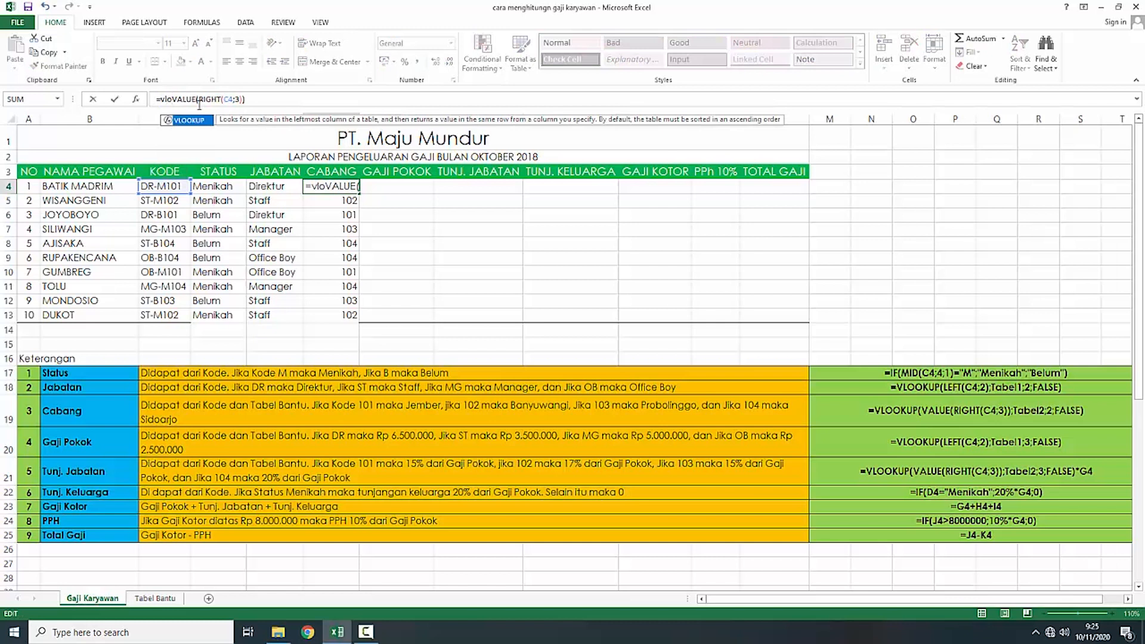
{"action": "double_click", "coordinate": [189, 120]}
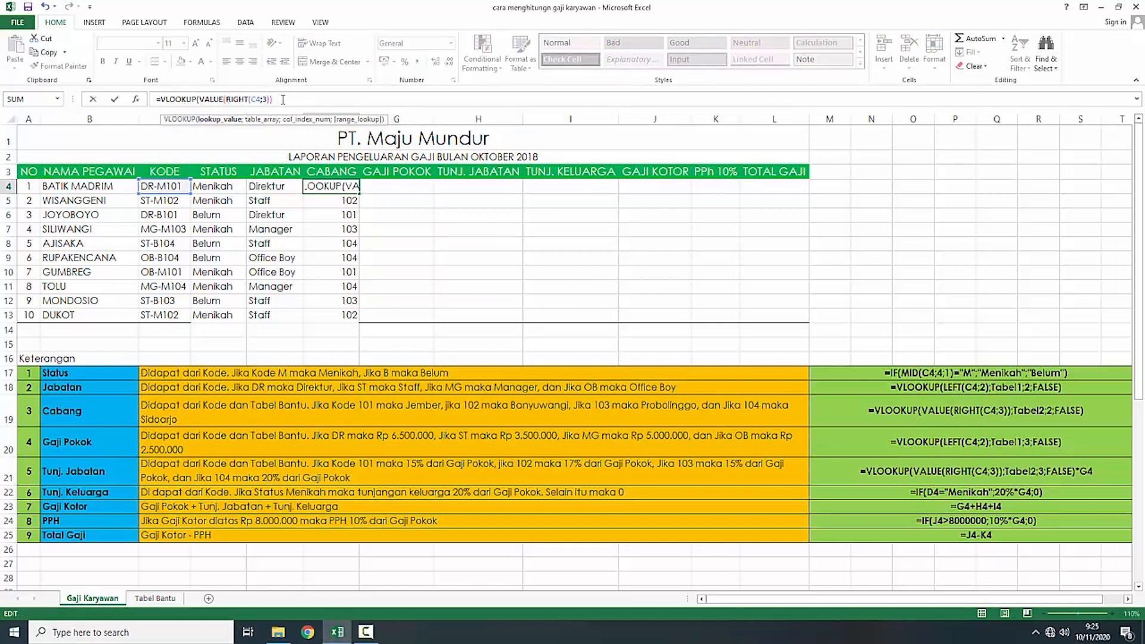
{"action": "type", "text": ";"}
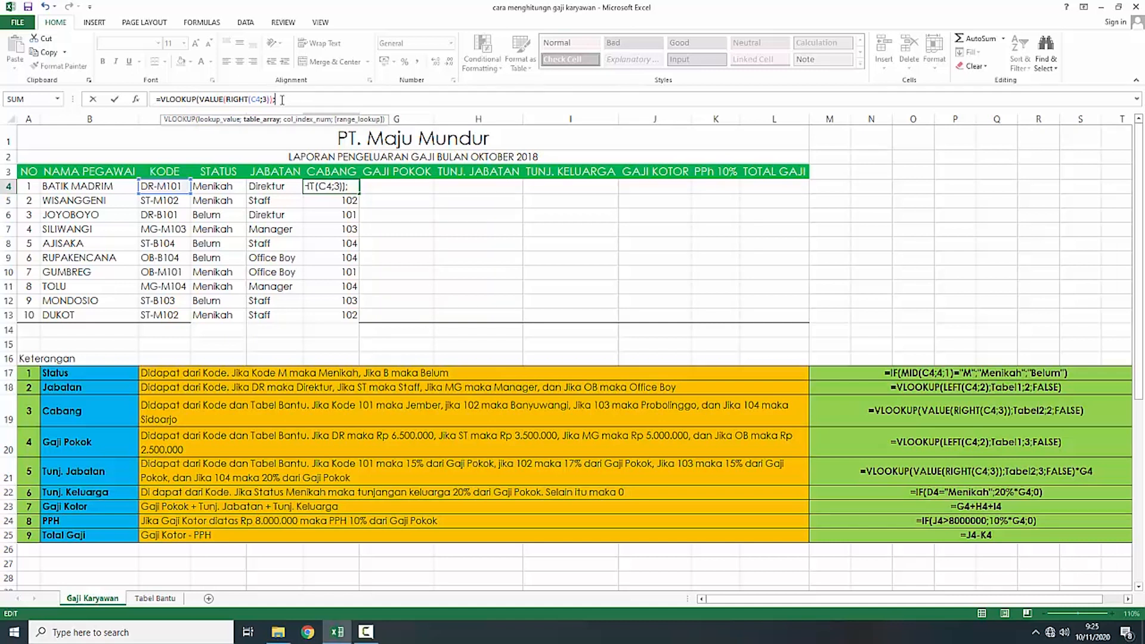
{"action": "type", "text": "ta"}
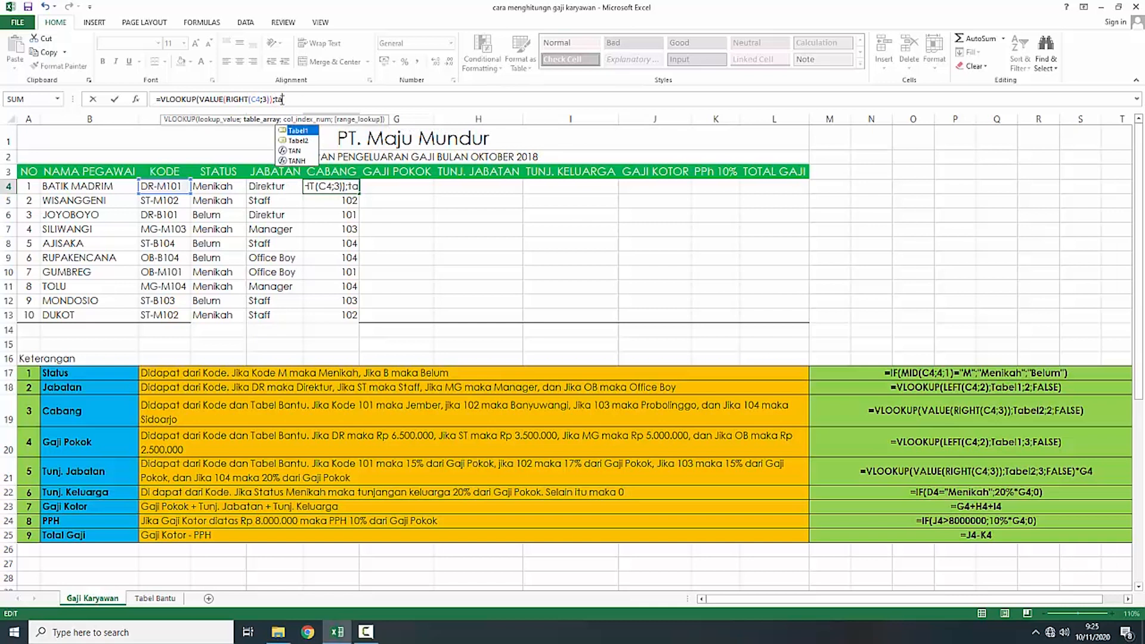
{"action": "double_click", "coordinate": [309, 143]}
{"action": "type", "text": ";2"}
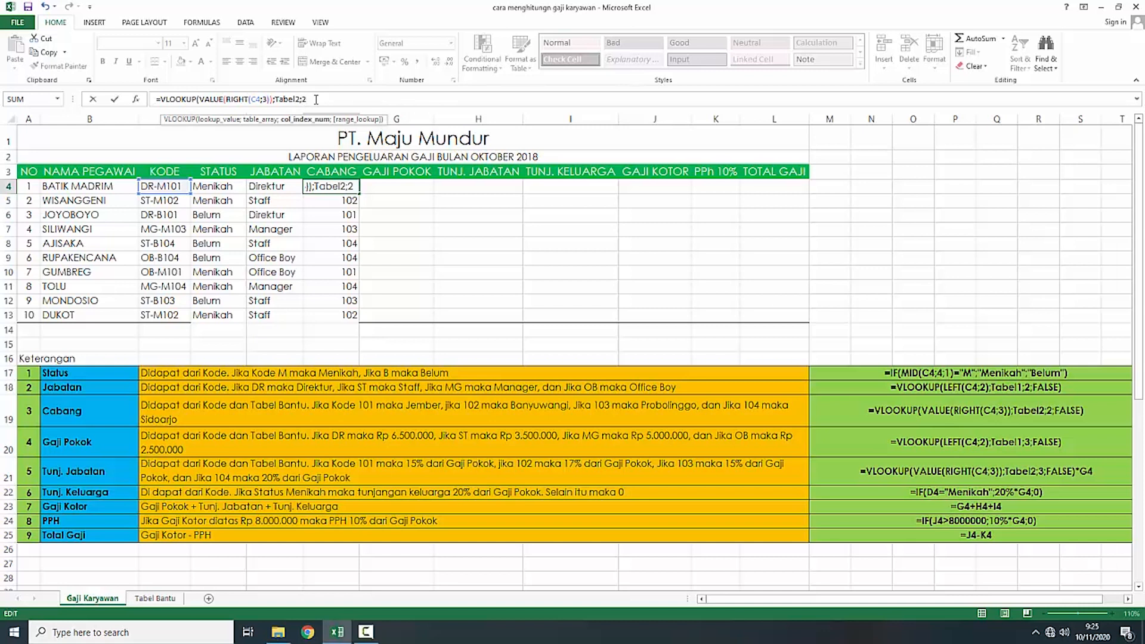
{"action": "type", "text": ";False)"}
{"action": "key", "text": "Return"}
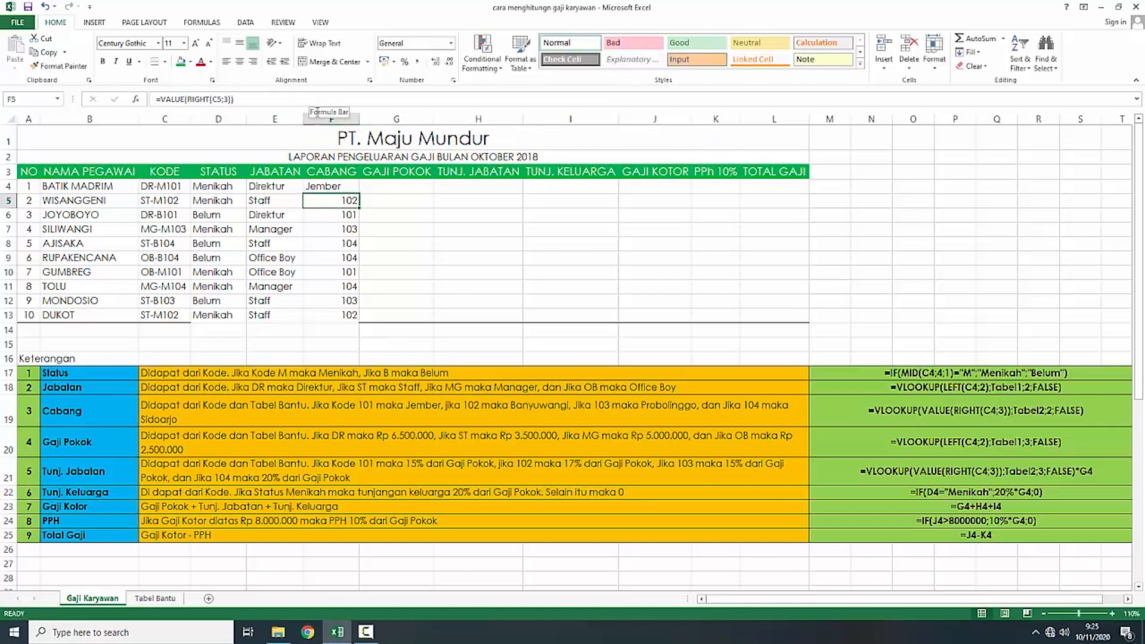
Step: Check F4 against Tabel Bantu, fill its formula down through F13 and auto-fit the Cabang column width
{"action": "left_click", "coordinate": [169, 599]}
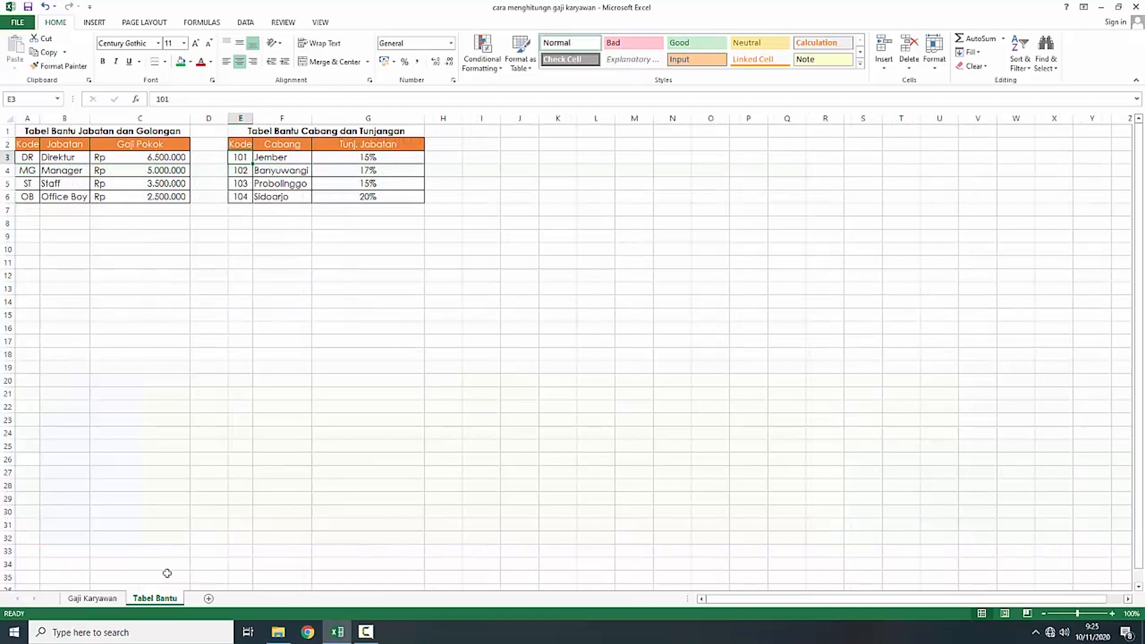
{"action": "left_click", "coordinate": [92, 598]}
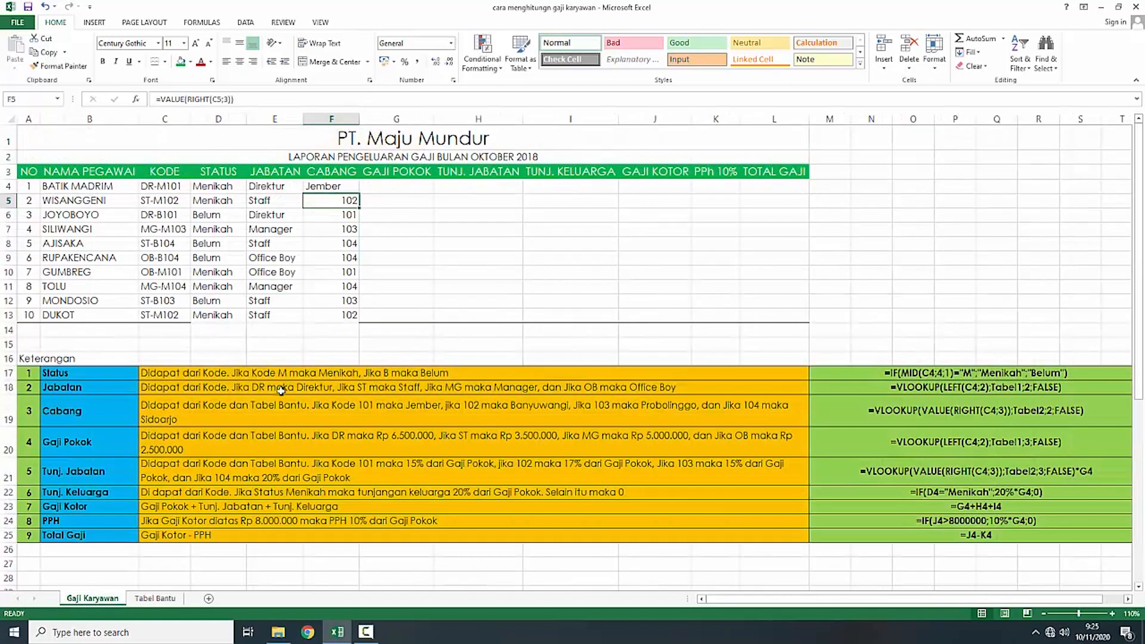
{"action": "left_click", "coordinate": [331, 190]}
{"action": "left_click_drag", "start_coordinate": [360, 194], "coordinate": [361, 323]}
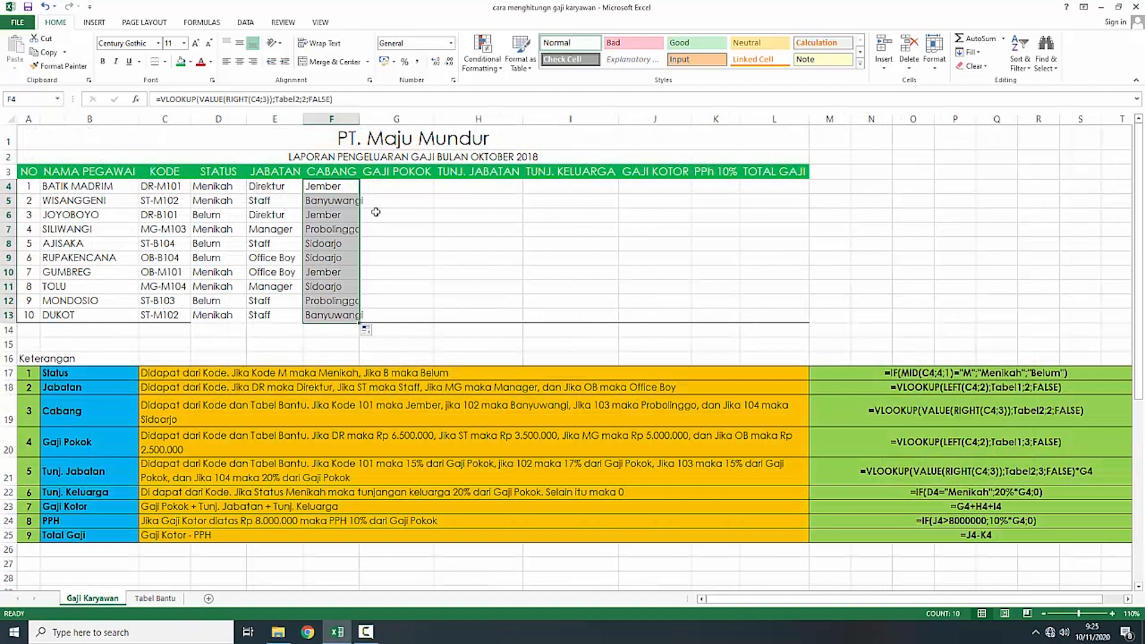
{"action": "double_click", "coordinate": [359, 119]}
Step: Compare the Cabang names on Gaji Karyawan with the branch codes in Tabel Bantu Cabang dan Tunjangan
{"action": "left_click", "coordinate": [346, 230]}
{"action": "left_click", "coordinate": [337, 203]}
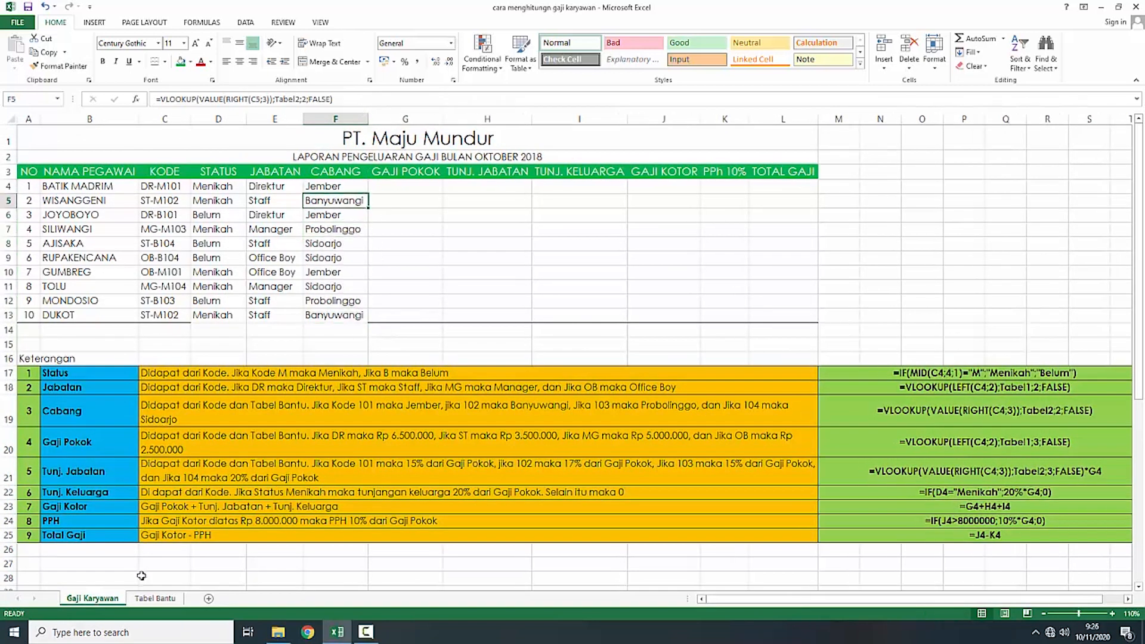
{"action": "left_click", "coordinate": [154, 598]}
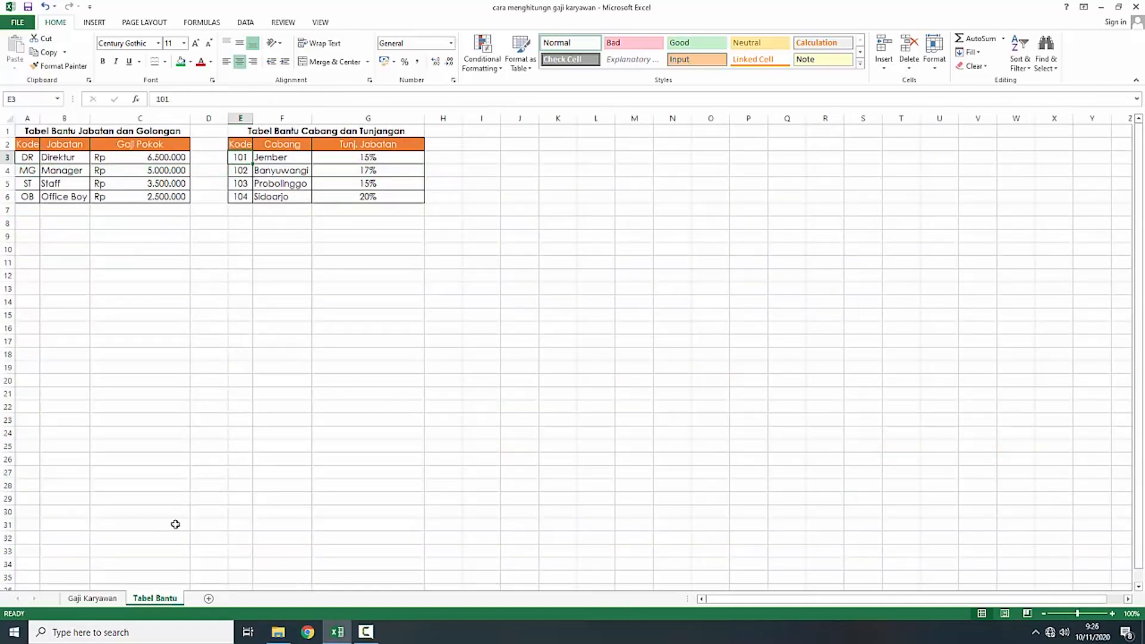
{"action": "left_click", "coordinate": [92, 599]}
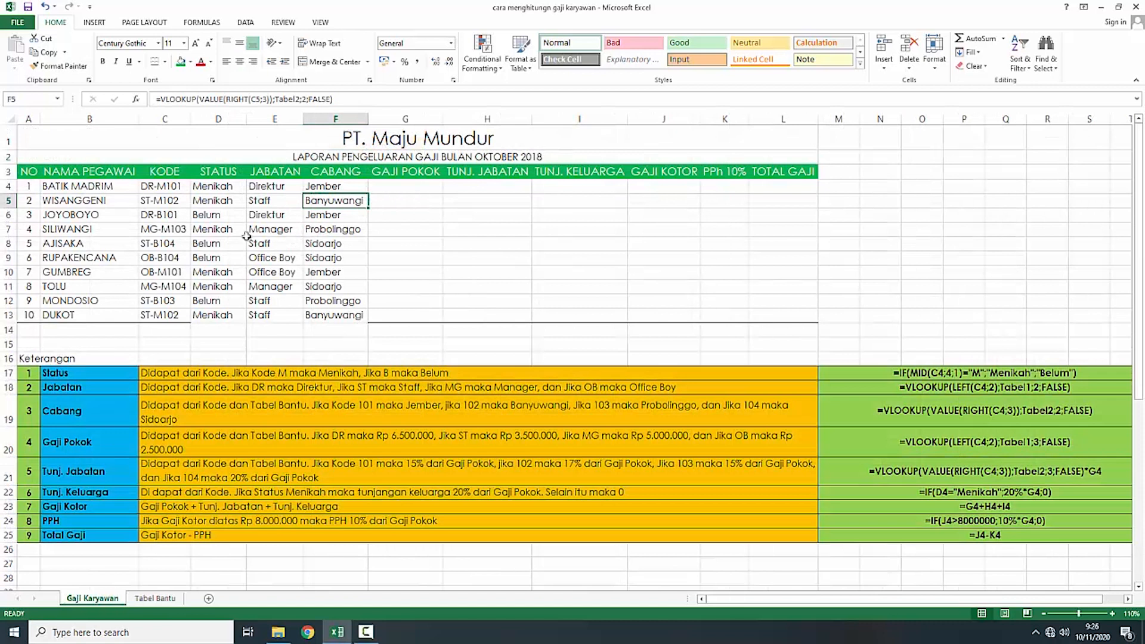
{"action": "left_click", "coordinate": [155, 598]}
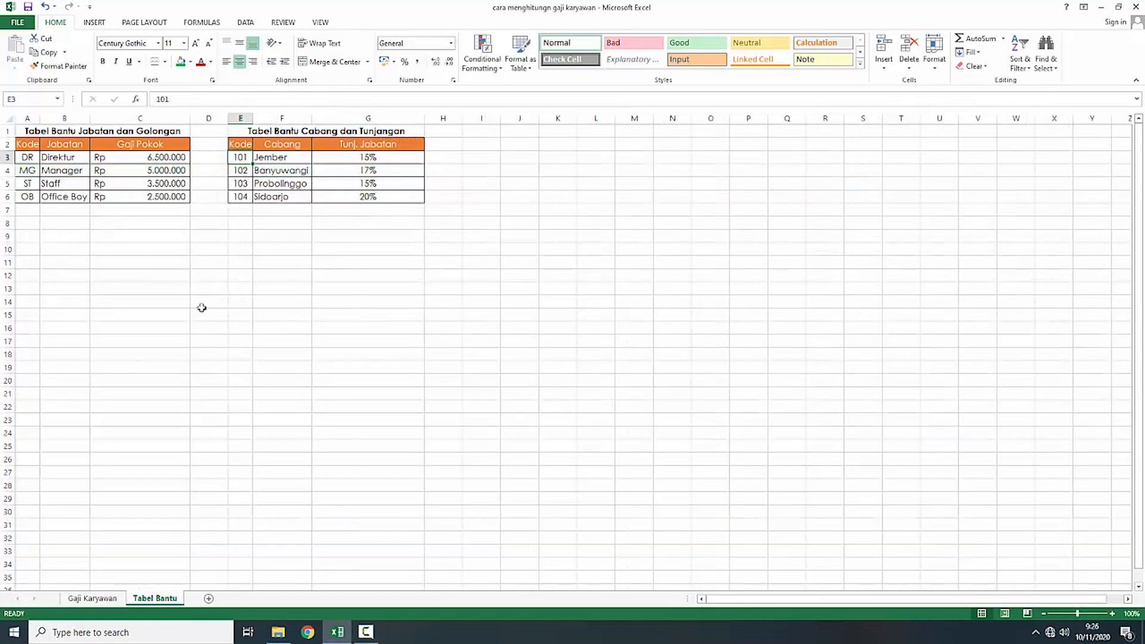
{"action": "left_click_drag", "start_coordinate": [244, 185], "coordinate": [278, 186]}
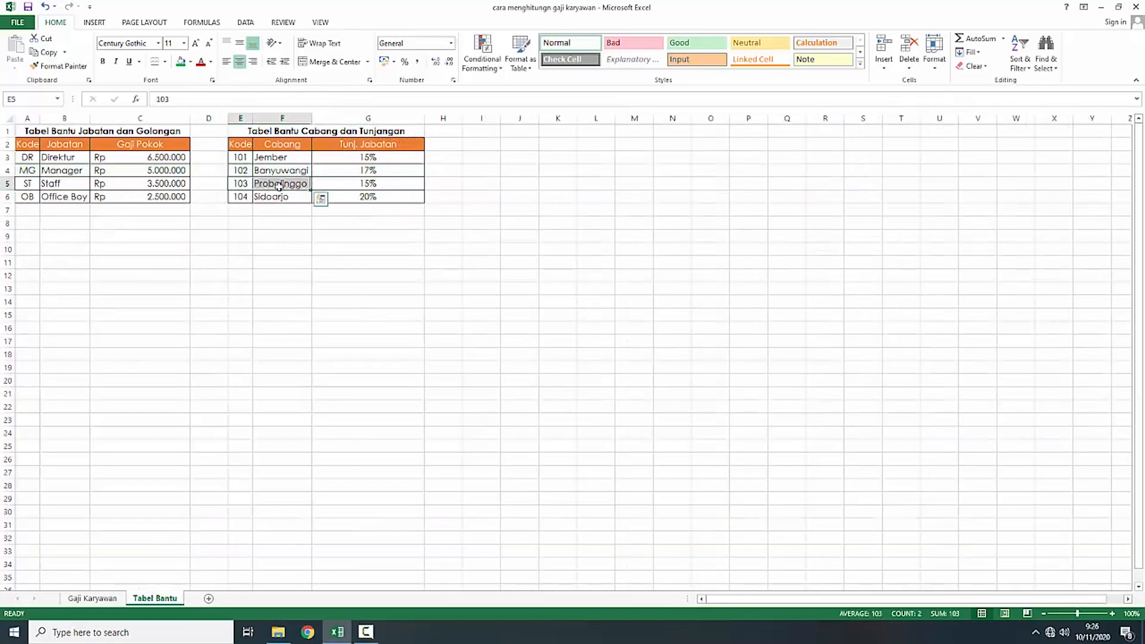
{"action": "left_click", "coordinate": [263, 261]}
{"action": "left_click", "coordinate": [92, 598]}
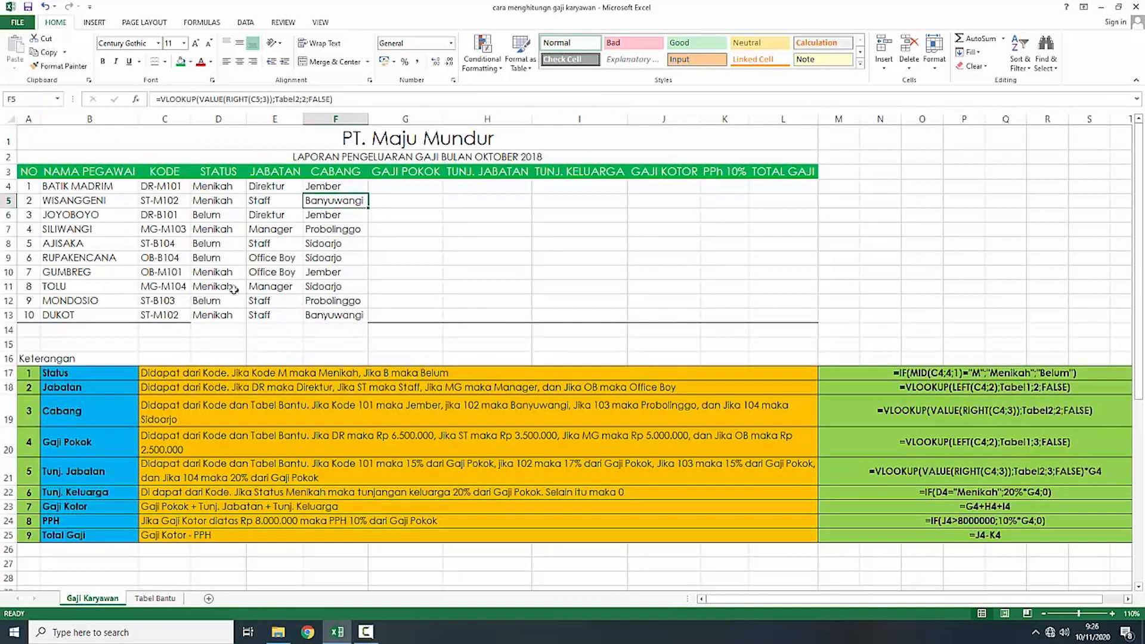
{"action": "left_click", "coordinate": [326, 290]}
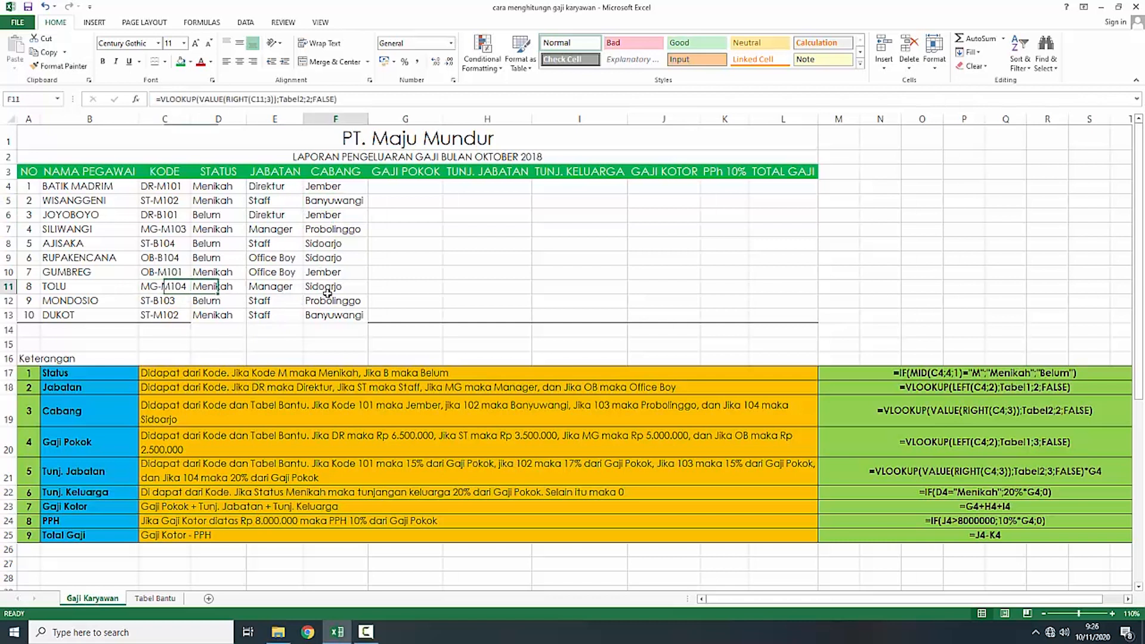
{"action": "left_click", "coordinate": [155, 599]}
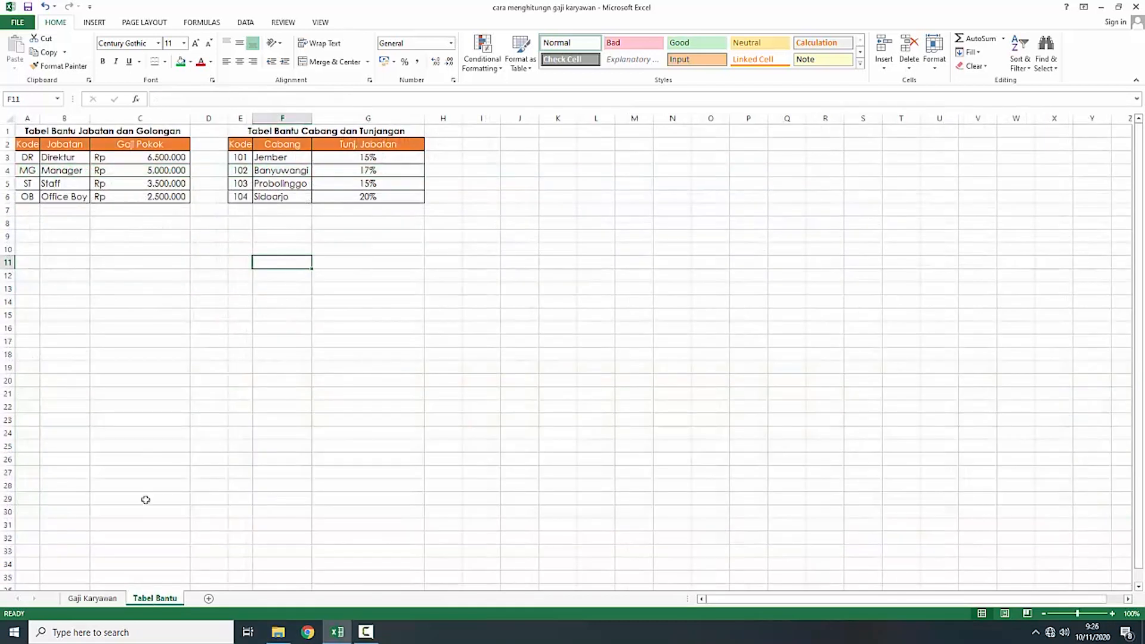
{"action": "left_click", "coordinate": [112, 591]}
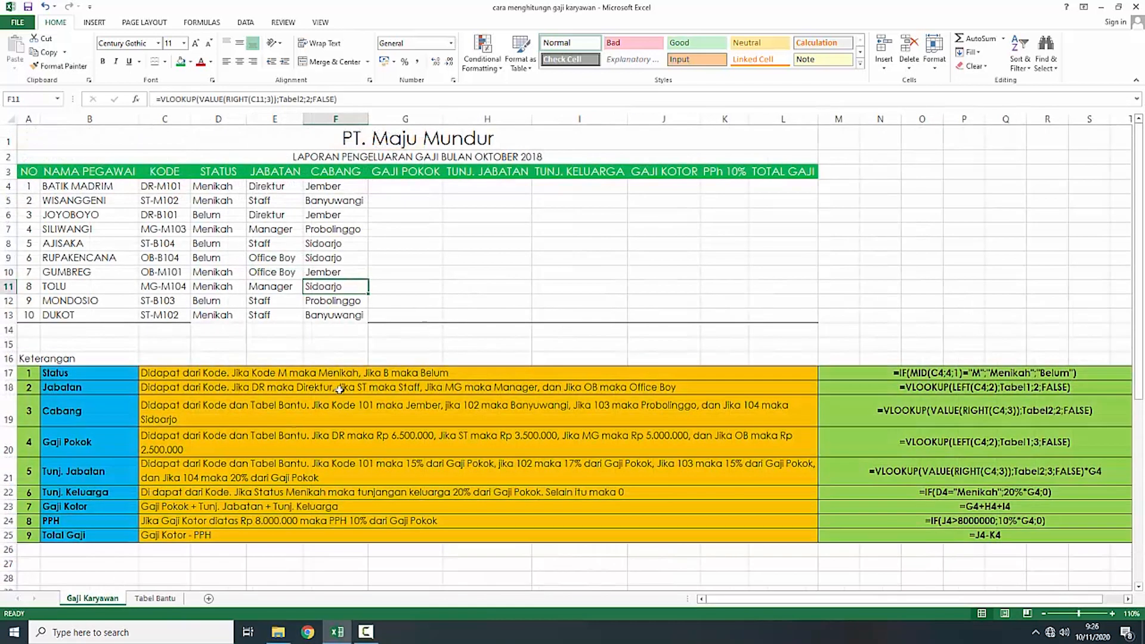
Step: Review the Gaji Pokok sample formula on Gaji Karyawan and the codes and base salaries in Tabel Bantu Jabatan dan Golongan
{"action": "left_click", "coordinate": [398, 187]}
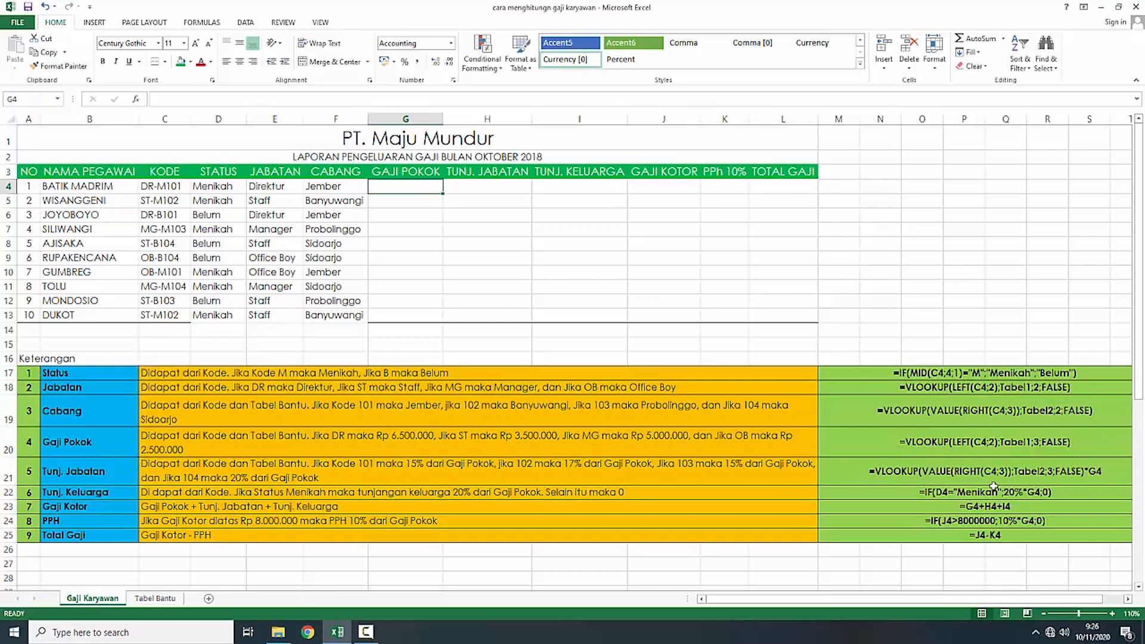
{"action": "left_click", "coordinate": [979, 453]}
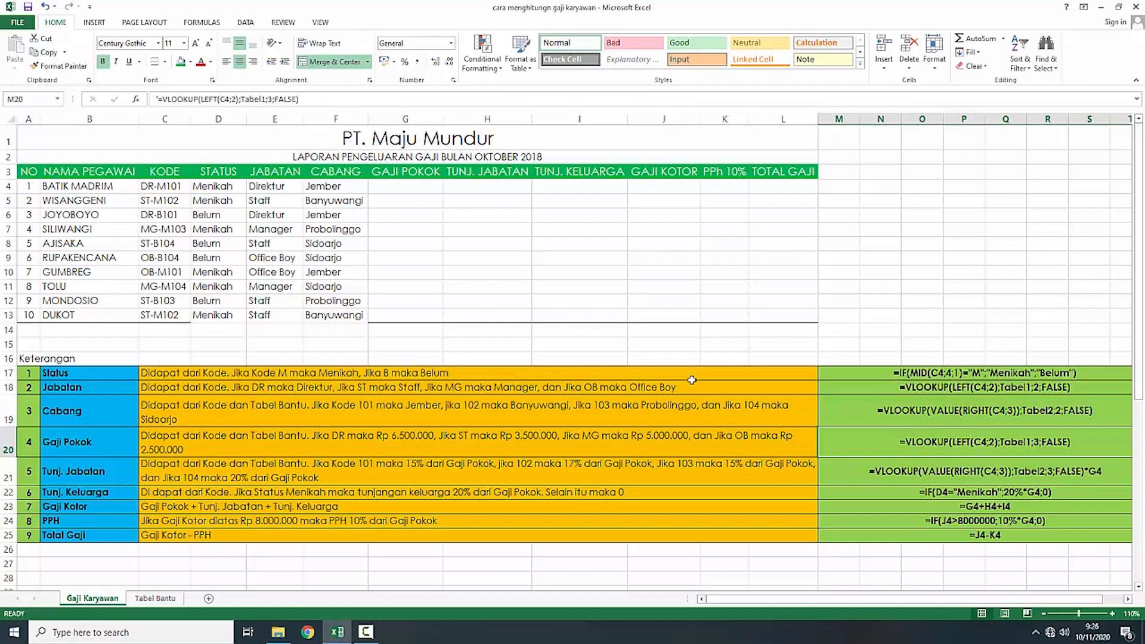
{"action": "left_click", "coordinate": [403, 186]}
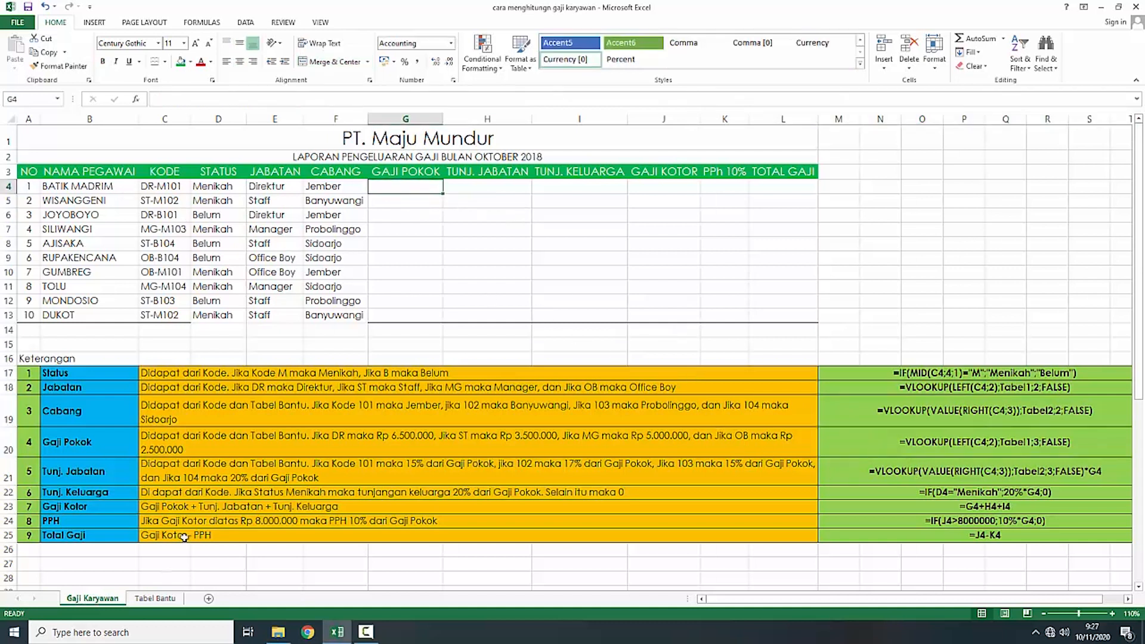
{"action": "left_click", "coordinate": [156, 598]}
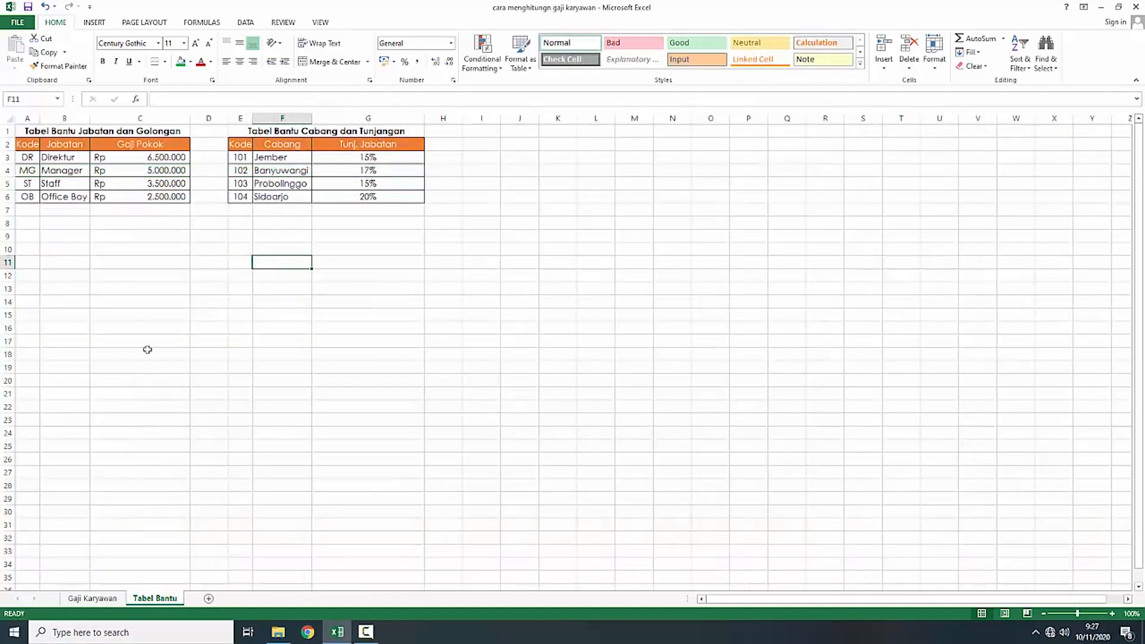
{"action": "left_click", "coordinate": [126, 152]}
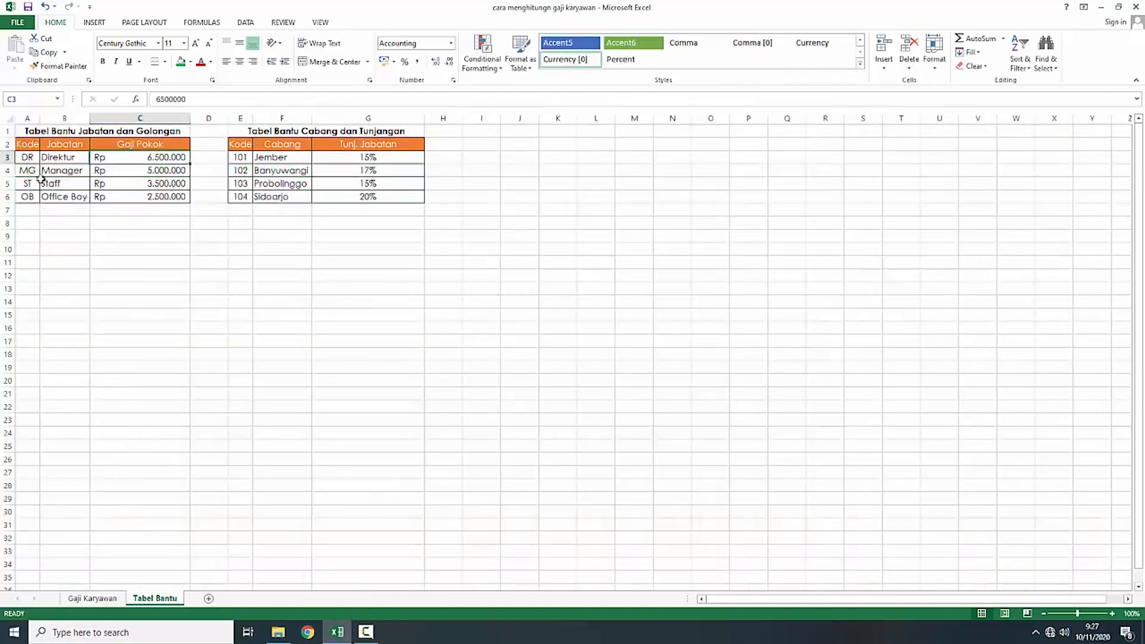
{"action": "left_click", "coordinate": [30, 158]}
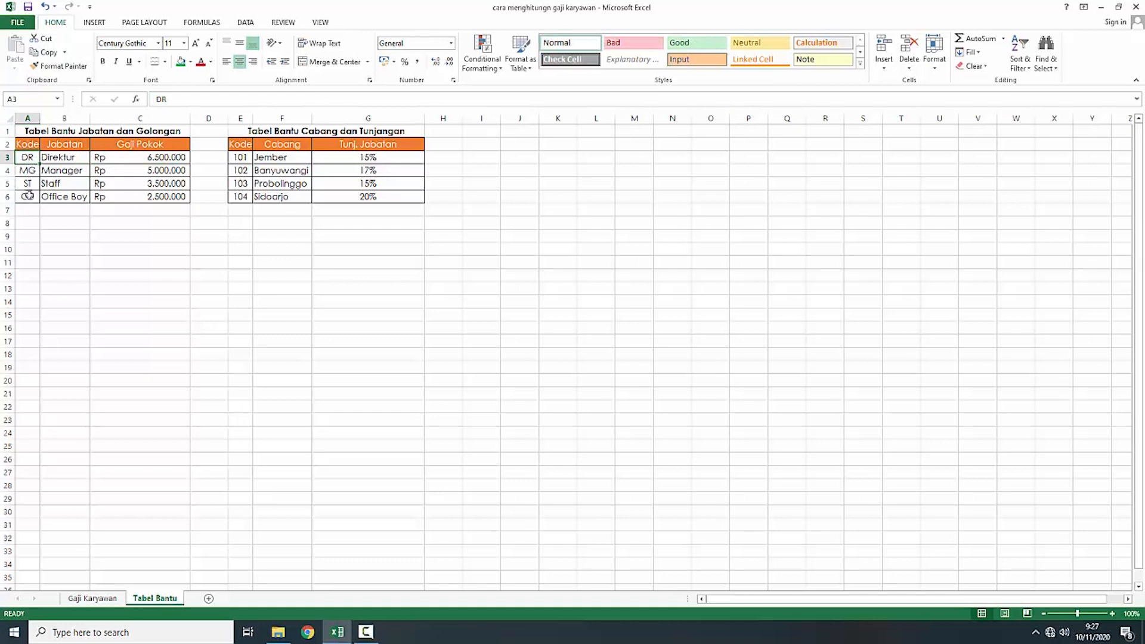
{"action": "left_click", "coordinate": [96, 599]}
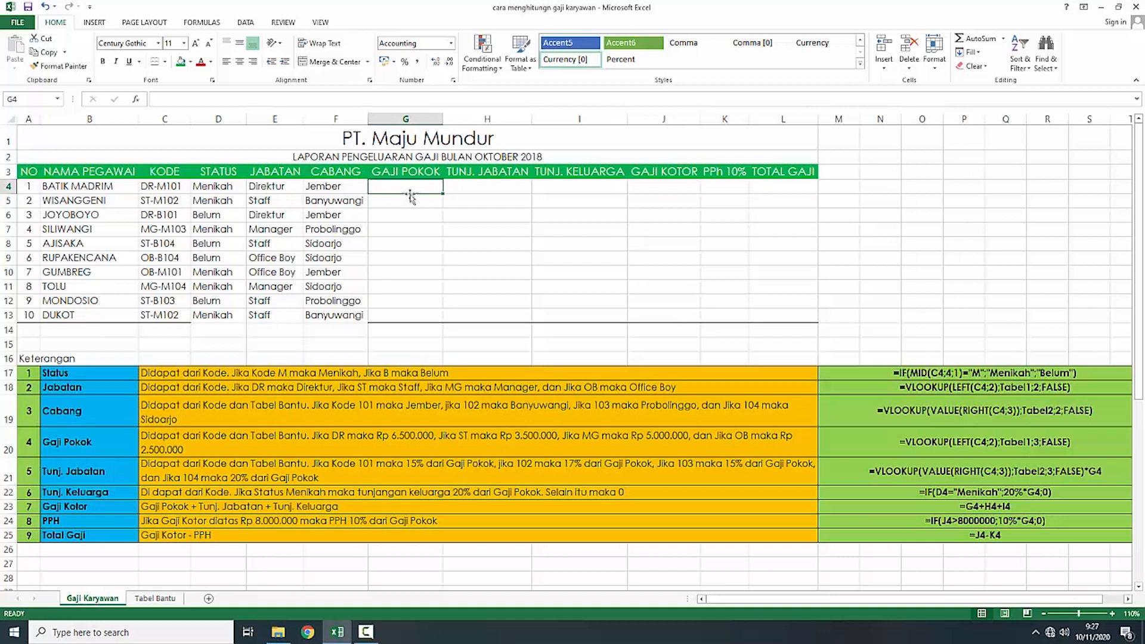
Step: Enter =LEFT(C4;2) in G4 to extract the position code and fill it down the Gaji Pokok column through G13
{"action": "type", "text": "=l"}
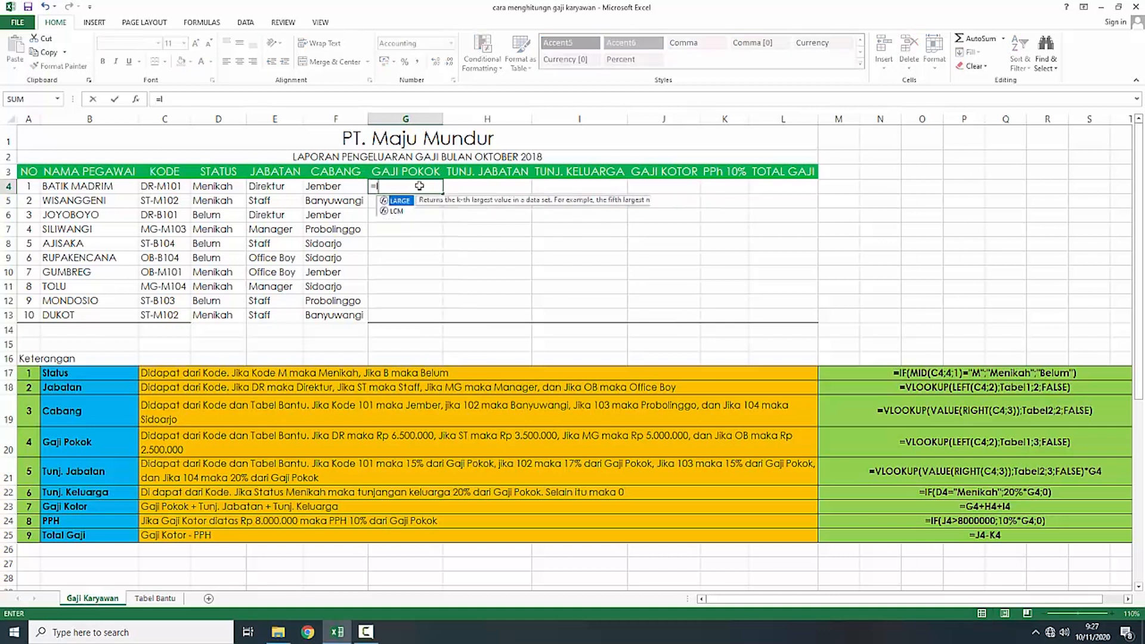
{"action": "type", "text": "eft"}
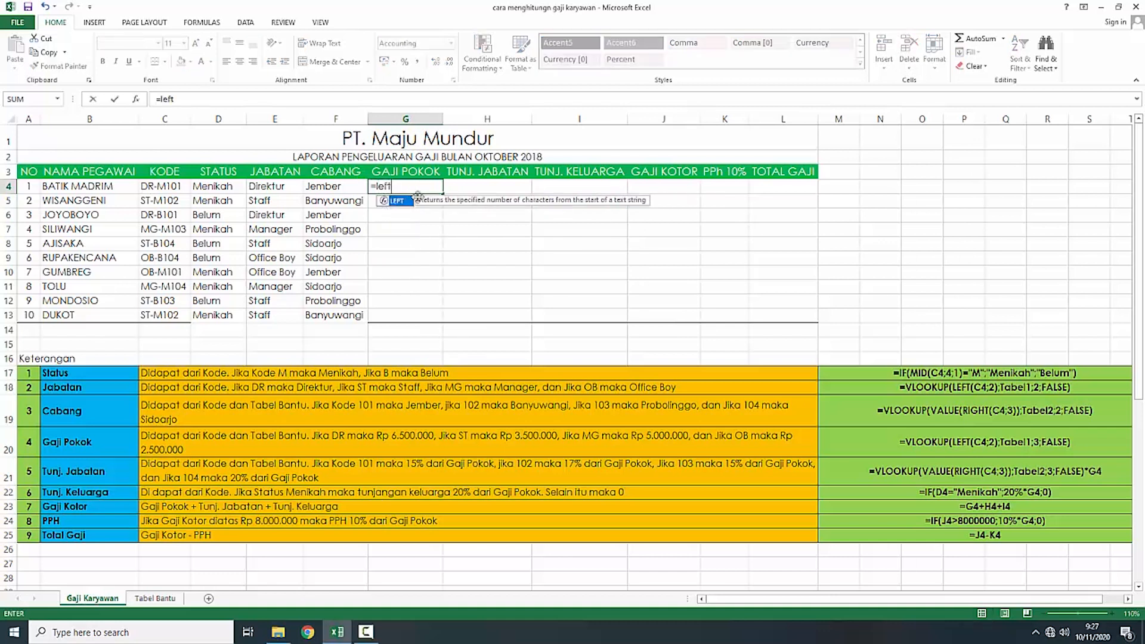
{"action": "double_click", "coordinate": [405, 202]}
{"action": "left_click", "coordinate": [154, 187]}
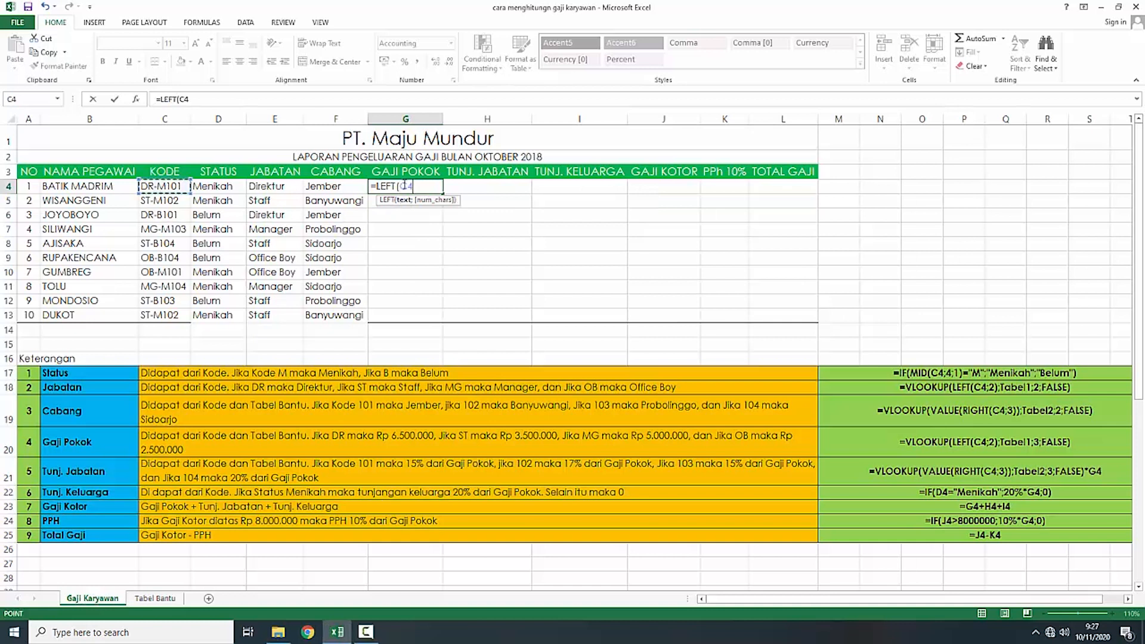
{"action": "type", "text": ";2)"}
{"action": "key", "text": "Return"}
{"action": "left_click", "coordinate": [424, 189]}
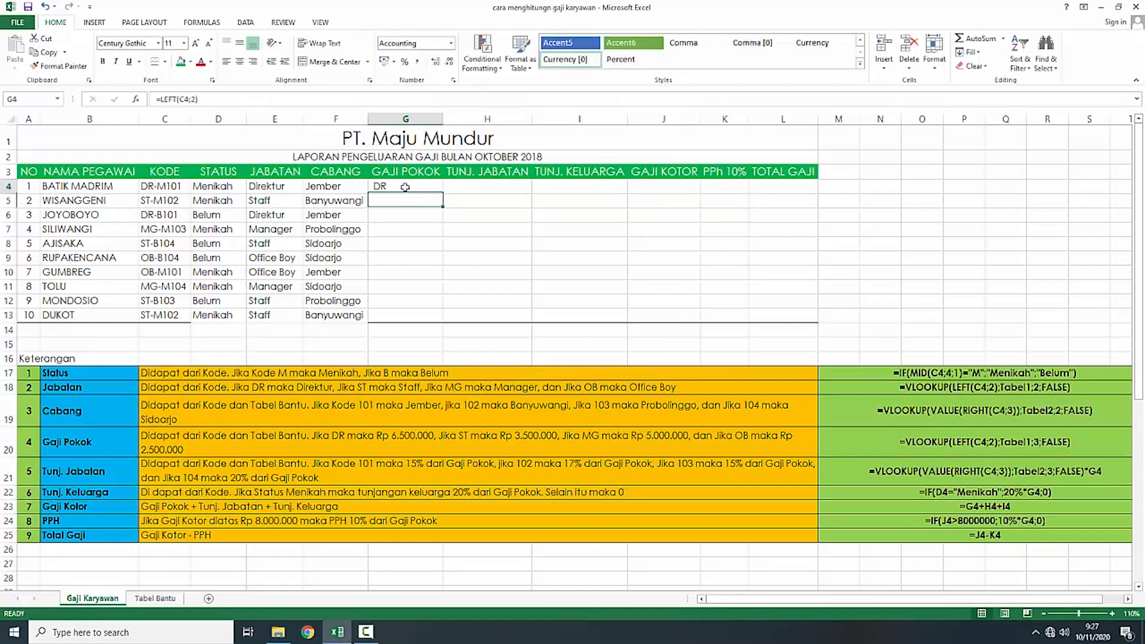
{"action": "left_click_drag", "start_coordinate": [444, 192], "coordinate": [444, 319]}
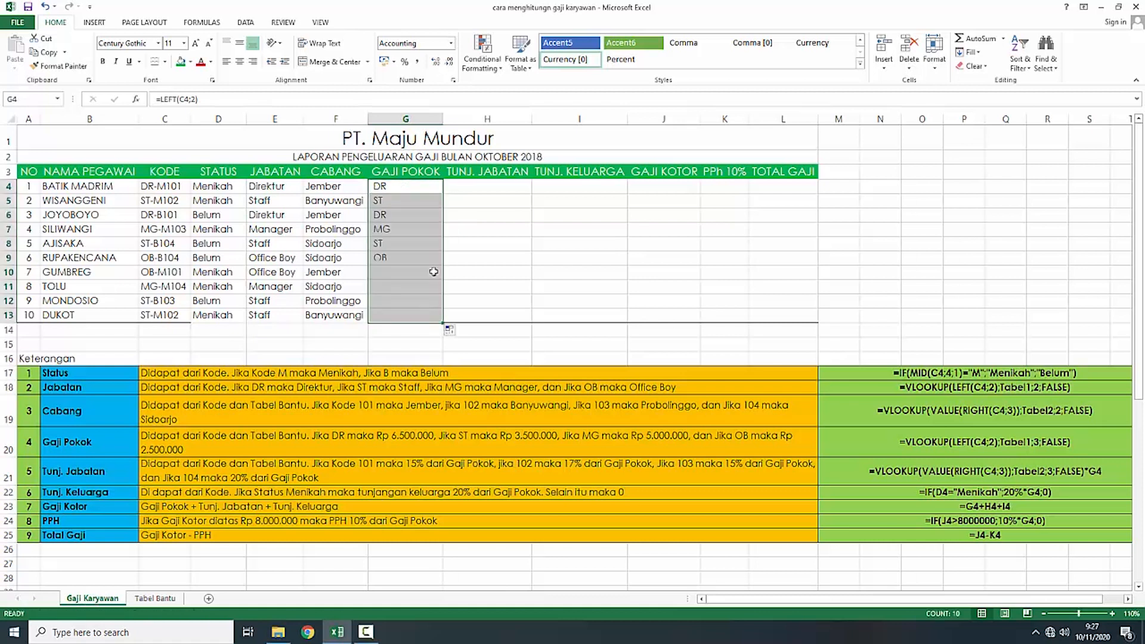
Step: Wrap the G4 formula in a base-salary lookup so it reads =VLOOKUP(LEFT(C4;2);Tabel1;3;FALSE)
{"action": "left_click", "coordinate": [421, 189]}
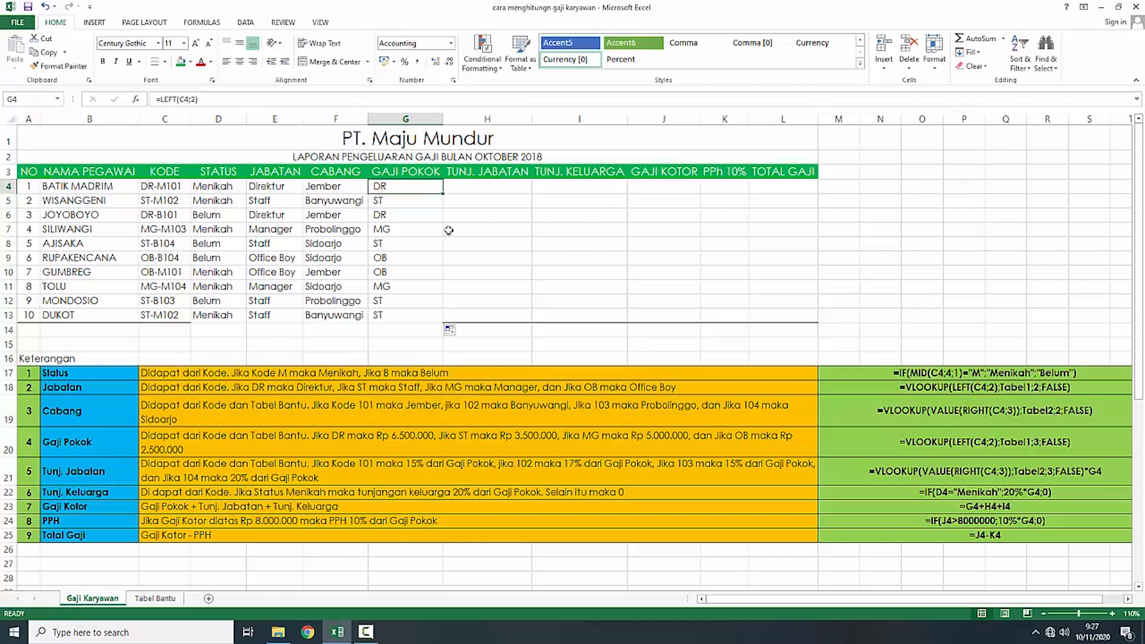
{"action": "left_click", "coordinate": [161, 100]}
{"action": "type", "text": "vlo"}
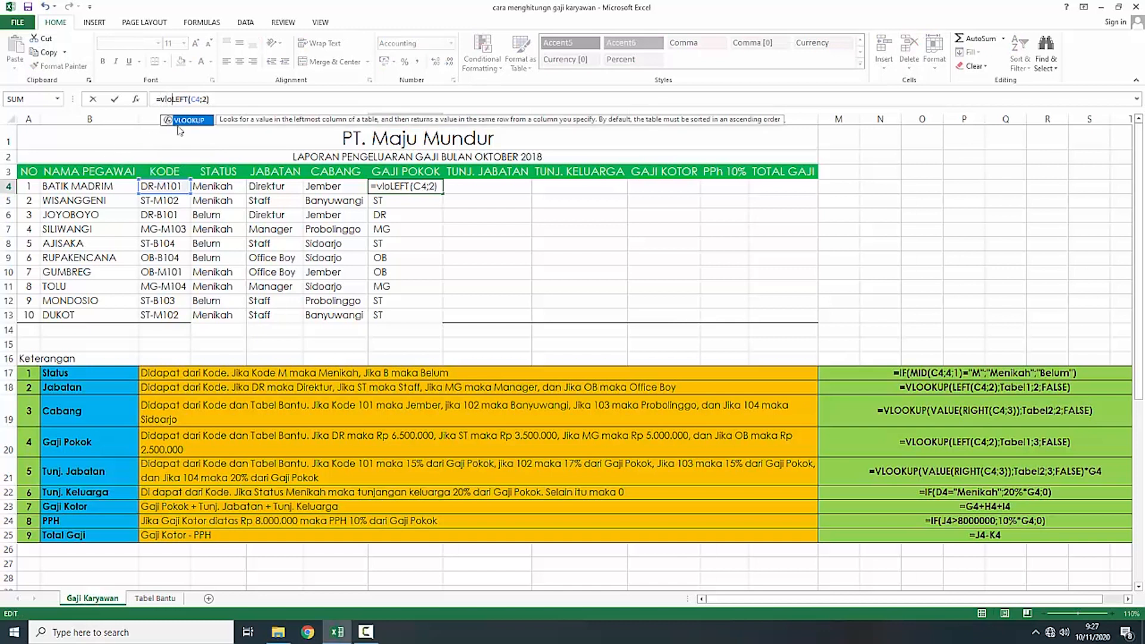
{"action": "double_click", "coordinate": [184, 121]}
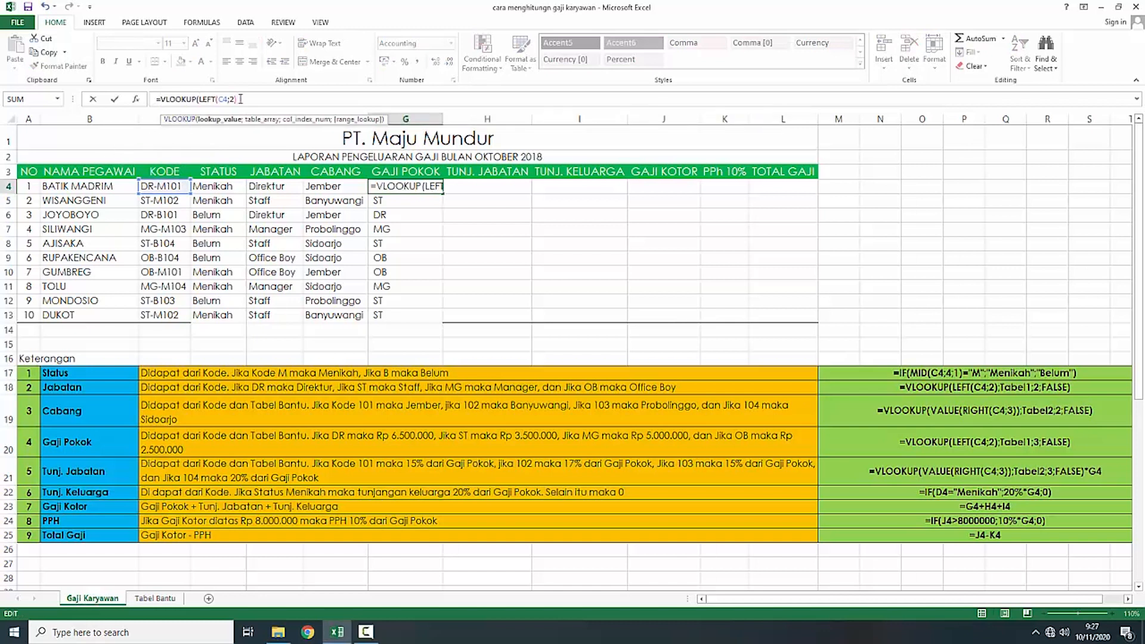
{"action": "type", "text": ";"}
{"action": "type", "text": "t"}
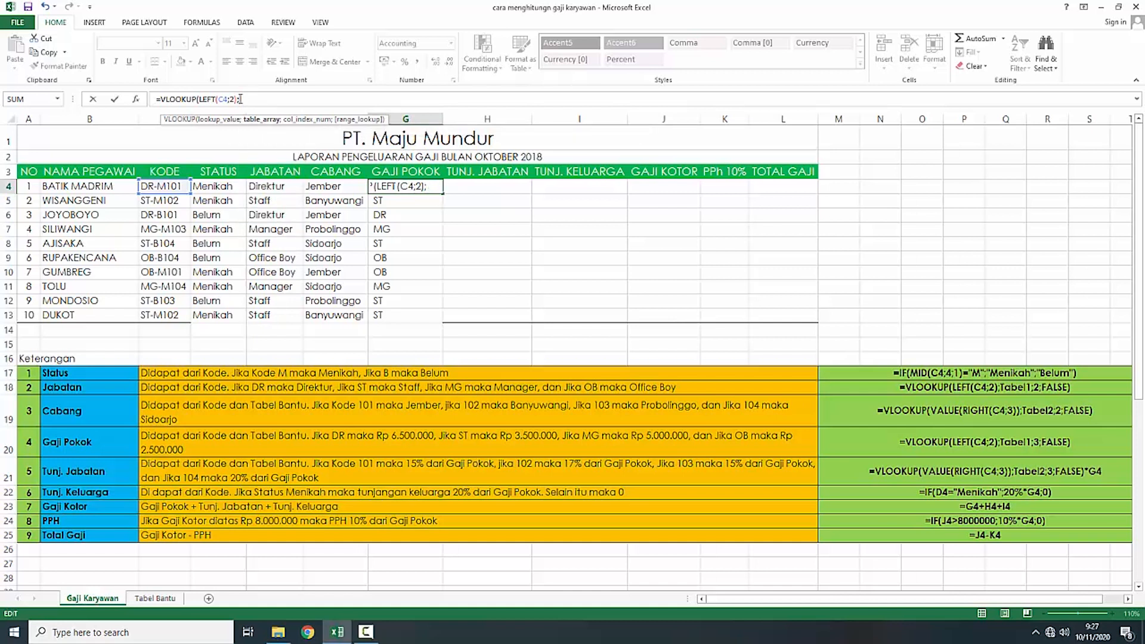
{"action": "type", "text": "tabe"}
{"action": "key", "text": "Tab"}
{"action": "type", "text": ";"}
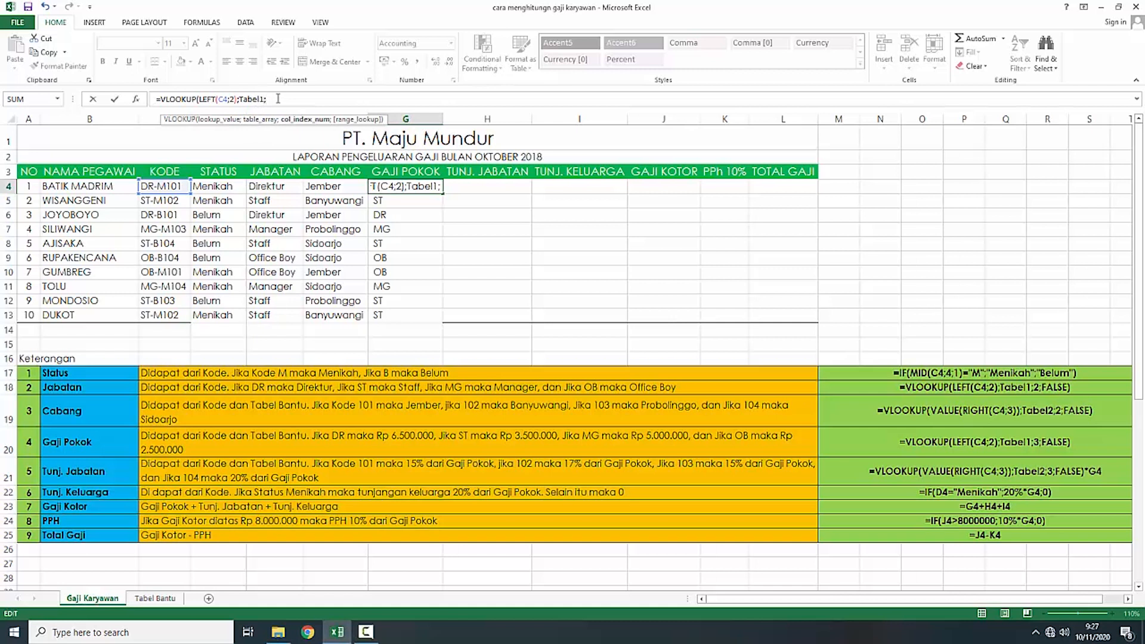
{"action": "type", "text": "3"}
{"action": "type", "text": ";false)"}
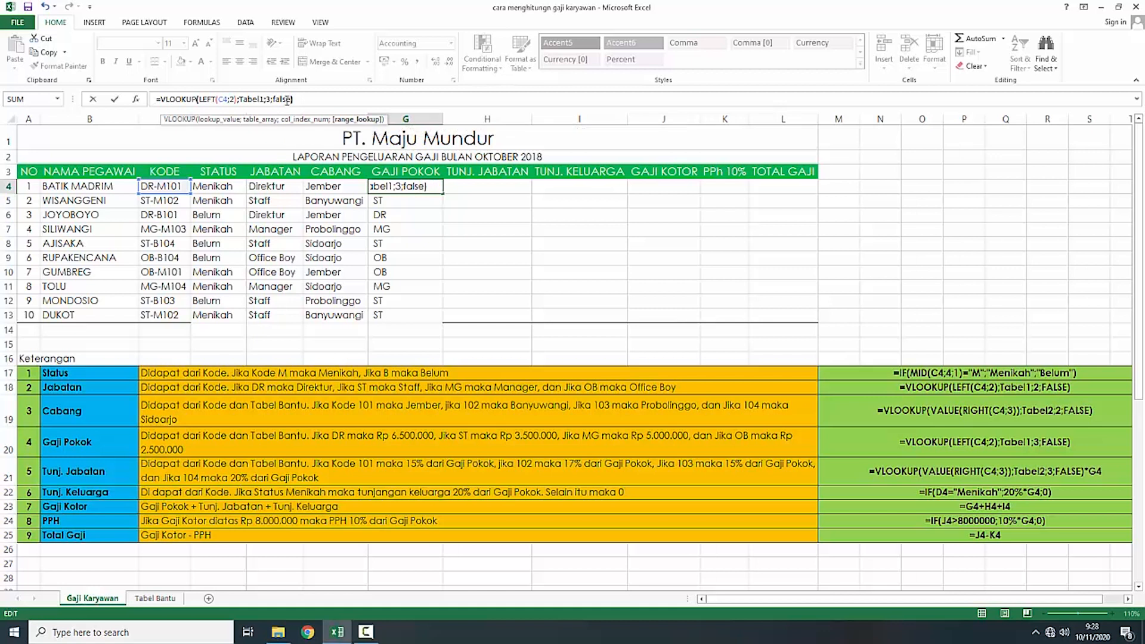
{"action": "key", "text": "Return"}
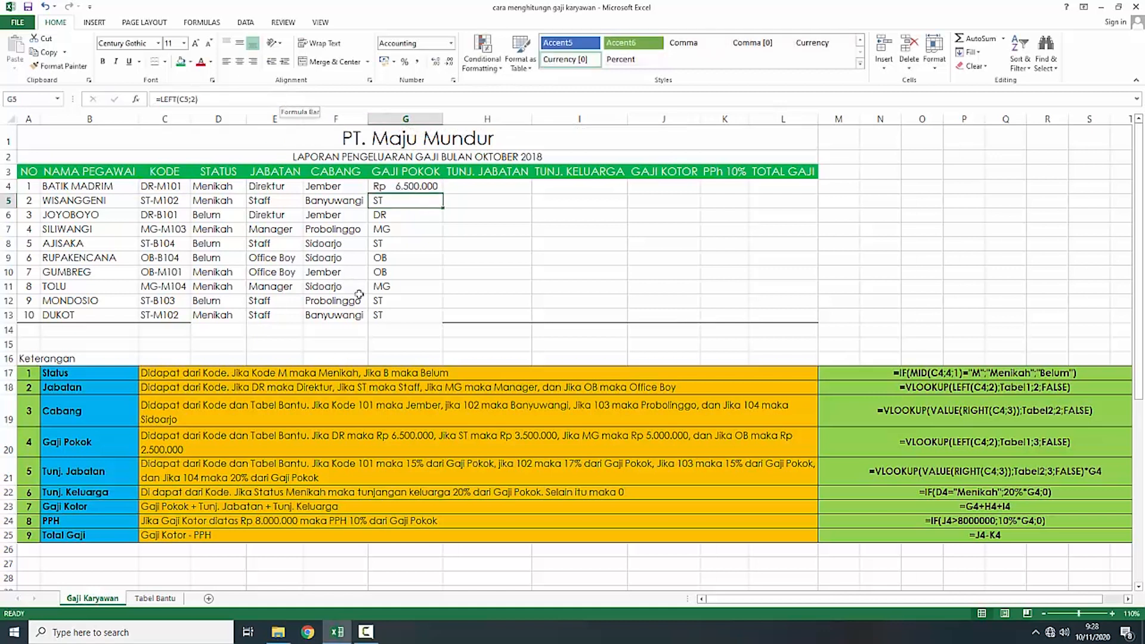
Step: Fill the G4 lookup formula down the Gaji Pokok column through G13, undoing any accidental move of the cell
{"action": "left_click", "coordinate": [411, 187]}
{"action": "left_click_drag", "start_coordinate": [441, 196], "coordinate": [491, 281]}
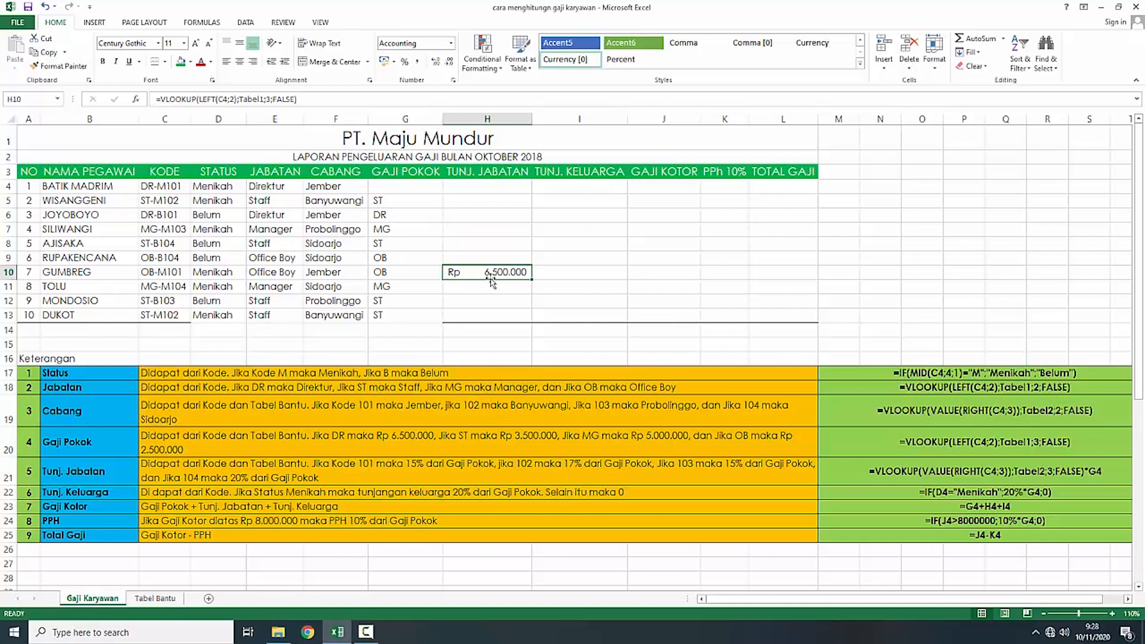
{"action": "key", "text": "ctrl+z"}
{"action": "left_click_drag", "start_coordinate": [444, 195], "coordinate": [444, 319]}
{"action": "left_click", "coordinate": [397, 251]}
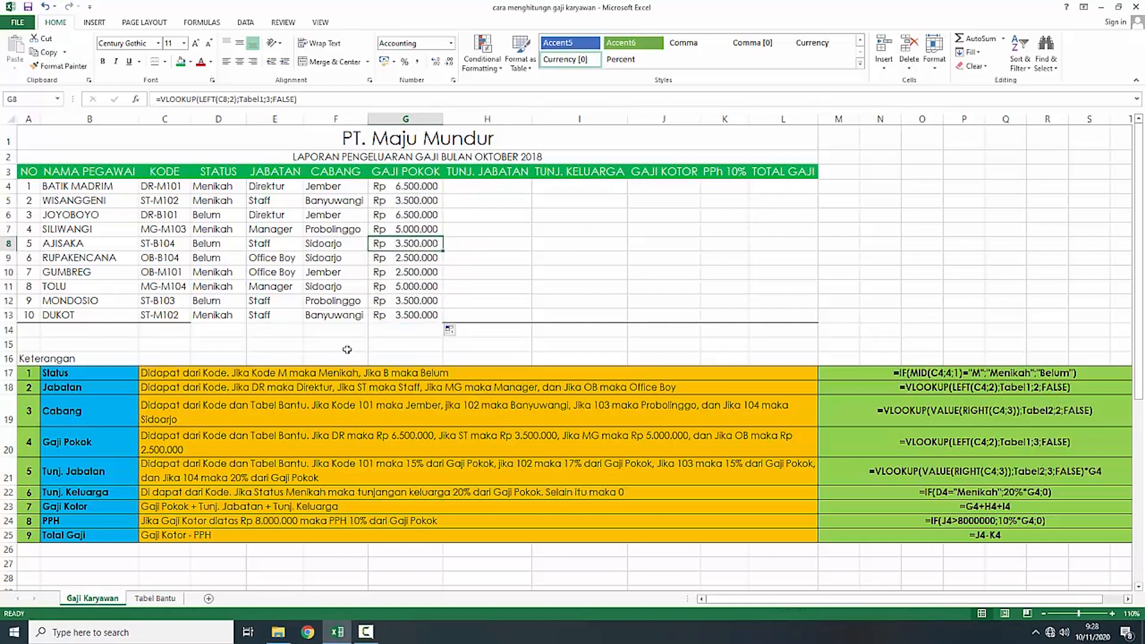
Step: Compare the Gaji Pokok amounts on Gaji Karyawan with the base salaries per position code in Tabel Bantu
{"action": "left_click", "coordinate": [386, 186]}
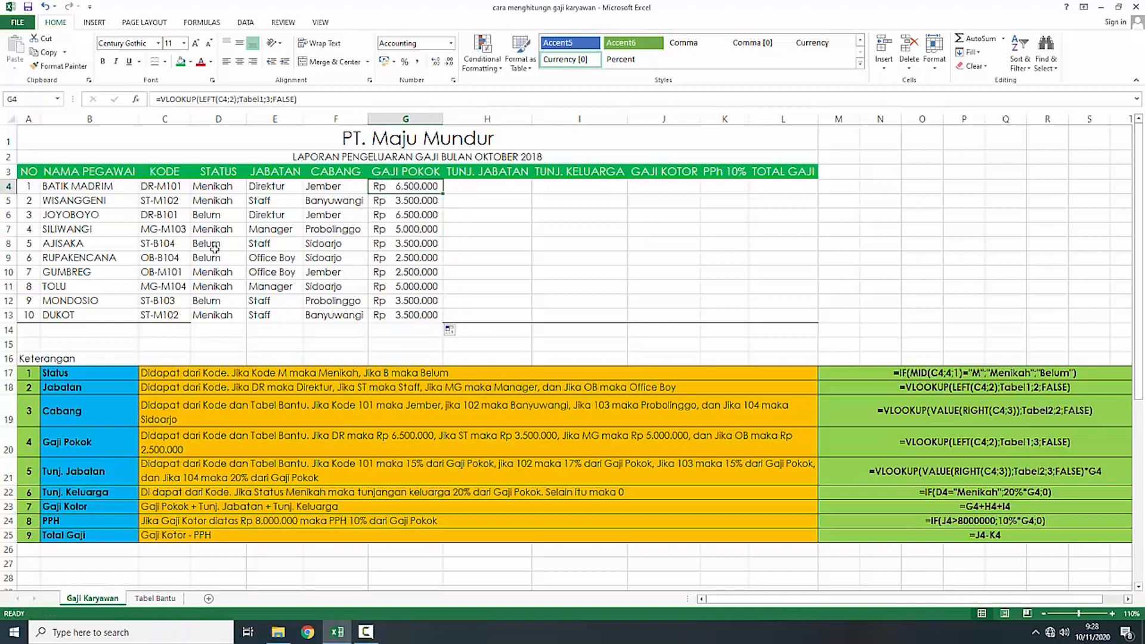
{"action": "left_click", "coordinate": [169, 599]}
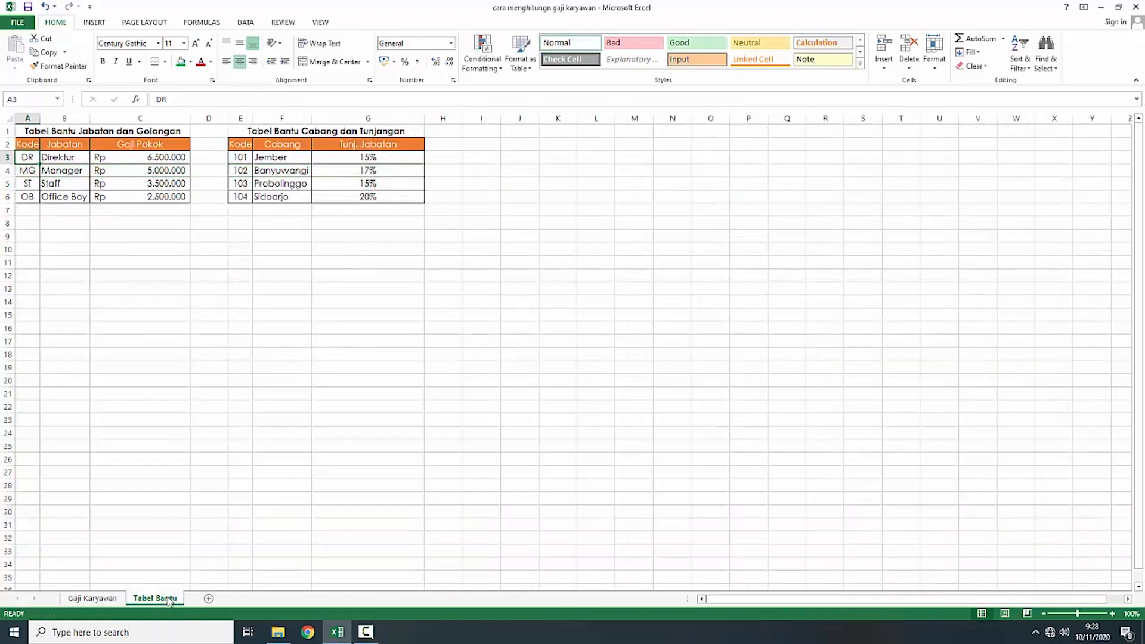
{"action": "left_click", "coordinate": [141, 156]}
{"action": "left_click", "coordinate": [106, 593]}
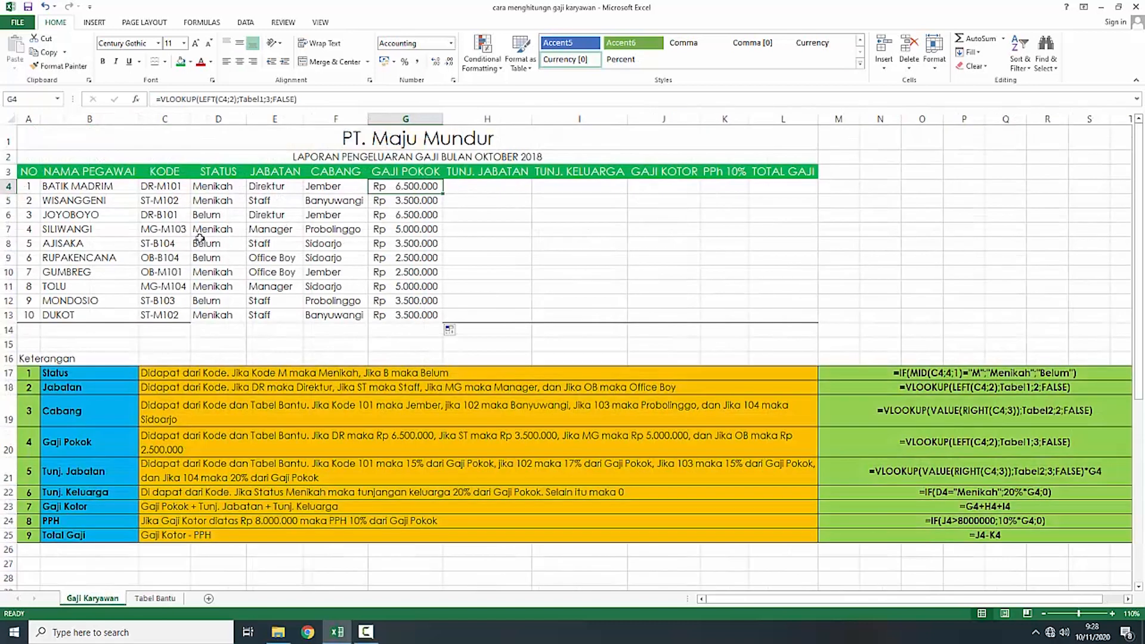
{"action": "left_click", "coordinate": [155, 598]}
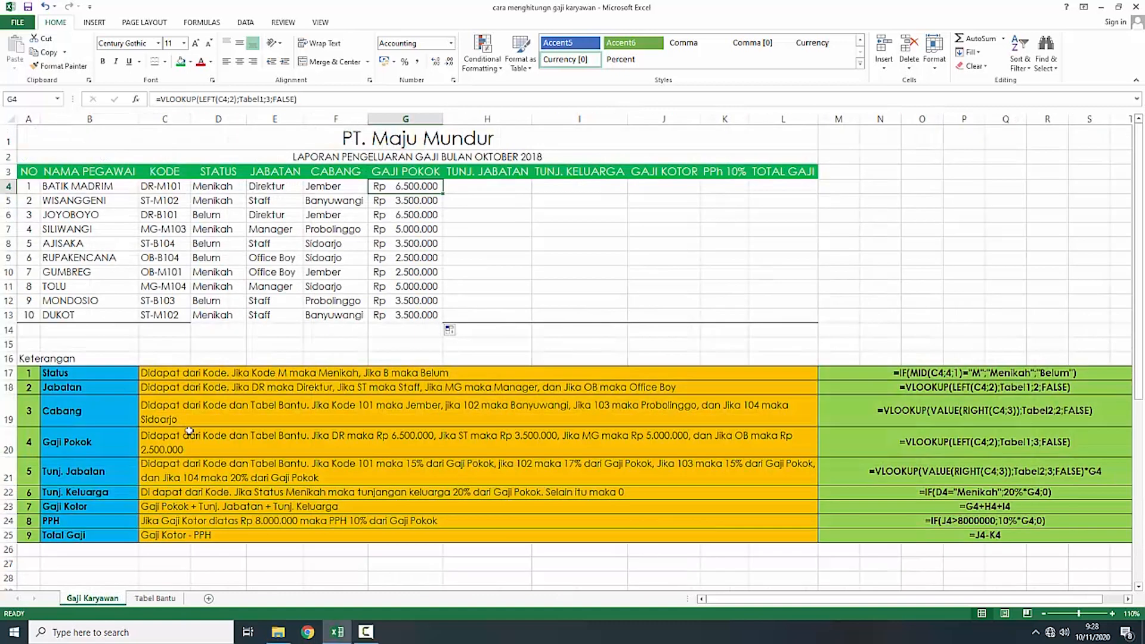
{"action": "left_click", "coordinate": [93, 598]}
{"action": "left_click", "coordinate": [156, 599]}
{"action": "left_click", "coordinate": [92, 599]}
{"action": "left_click", "coordinate": [153, 599]}
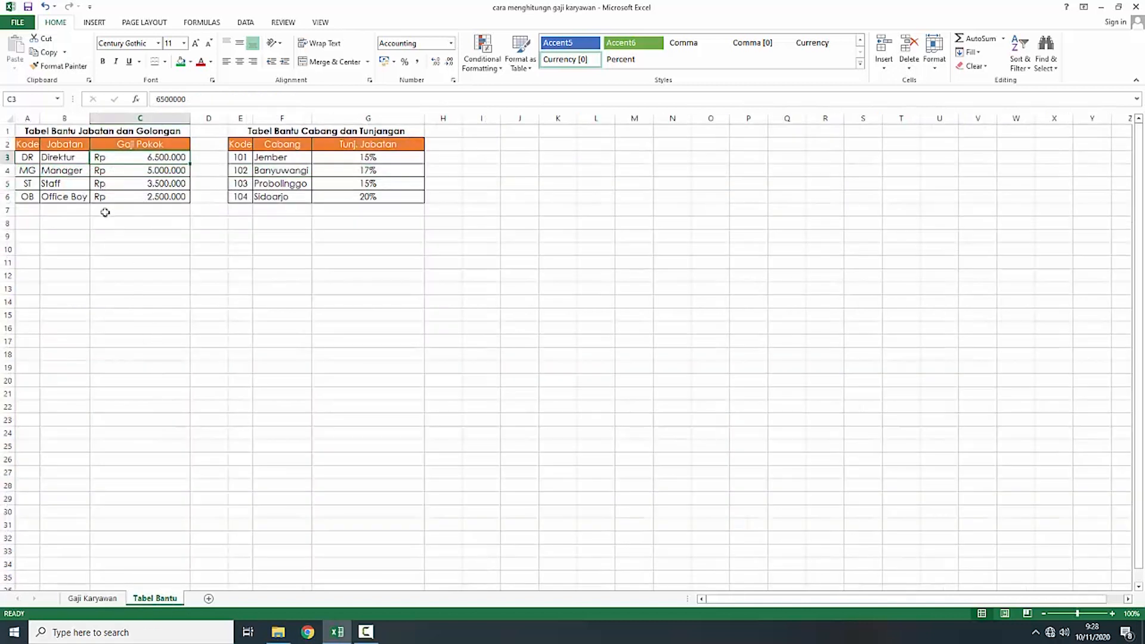
{"action": "left_click", "coordinate": [106, 601]}
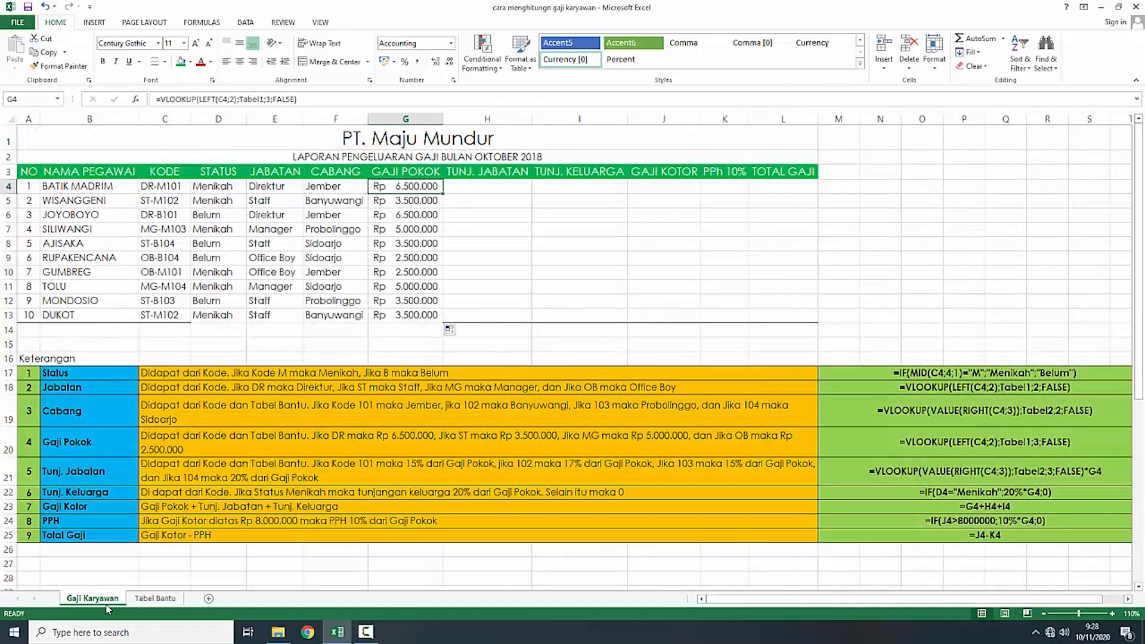
{"action": "left_click", "coordinate": [488, 185]}
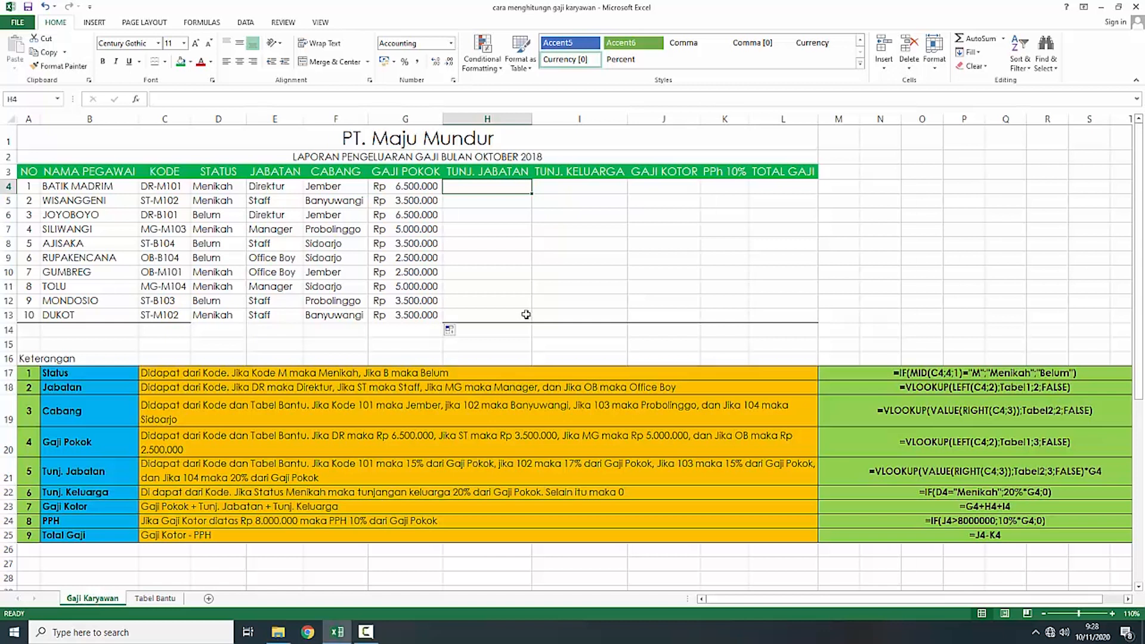
{"action": "left_click", "coordinate": [495, 344]}
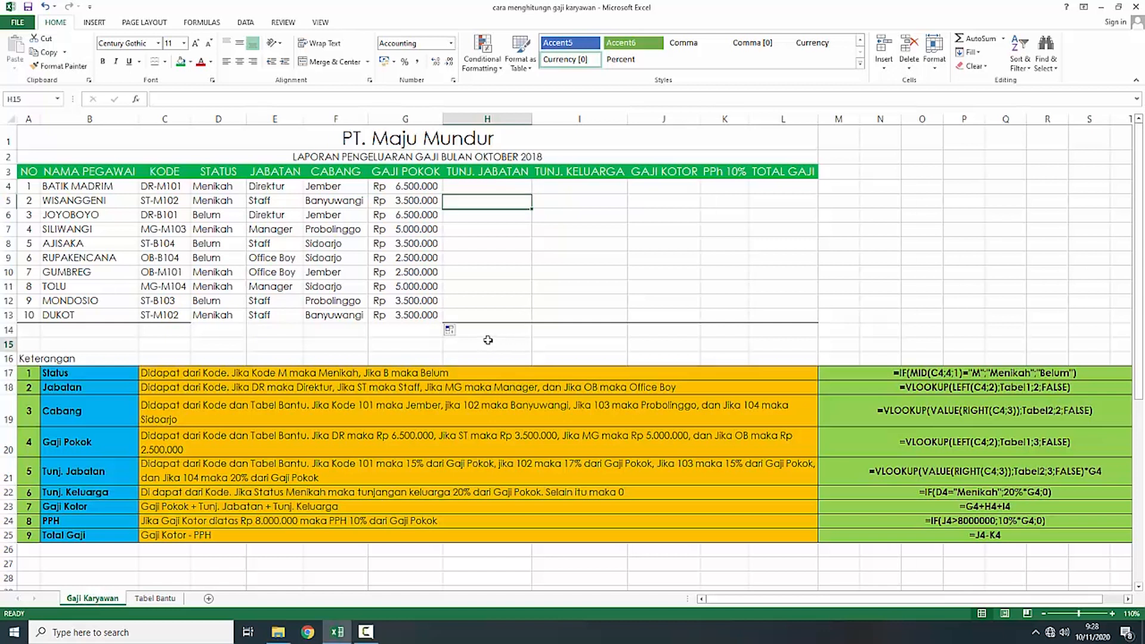
{"action": "left_click", "coordinate": [576, 344]}
{"action": "left_click", "coordinate": [429, 343]}
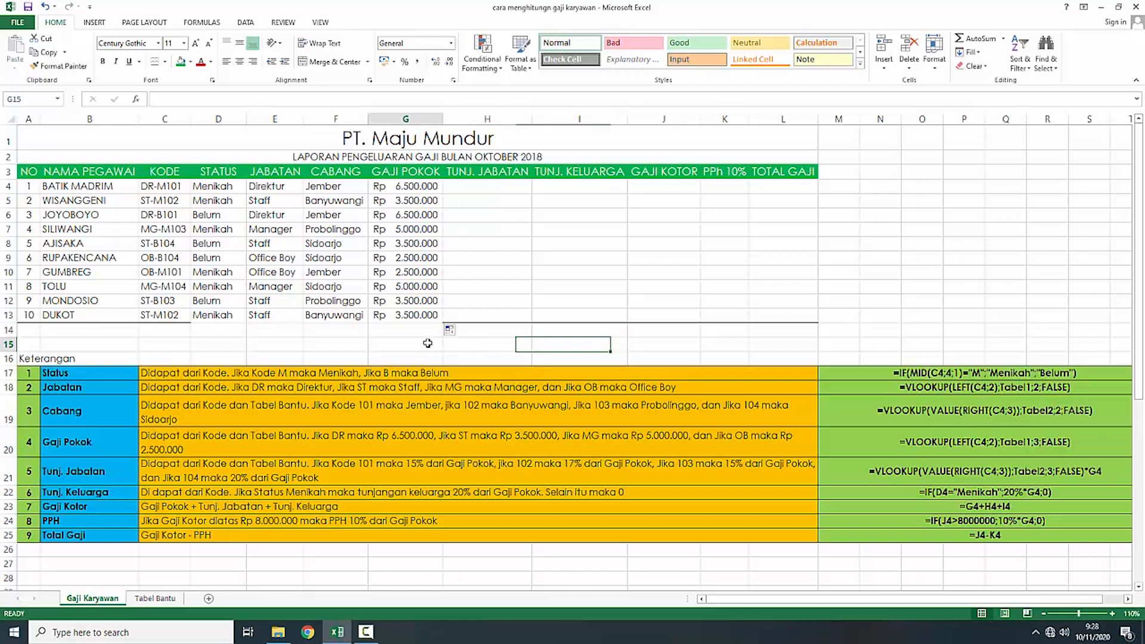
{"action": "left_click", "coordinate": [521, 346]}
{"action": "left_click", "coordinate": [555, 345]}
{"action": "left_click", "coordinate": [637, 349]}
{"action": "left_click", "coordinate": [588, 349]}
{"action": "left_click", "coordinate": [502, 348]}
{"action": "left_click", "coordinate": [418, 346]}
{"action": "left_click", "coordinate": [478, 348]}
{"action": "left_click", "coordinate": [570, 349]}
{"action": "left_click", "coordinate": [668, 348]}
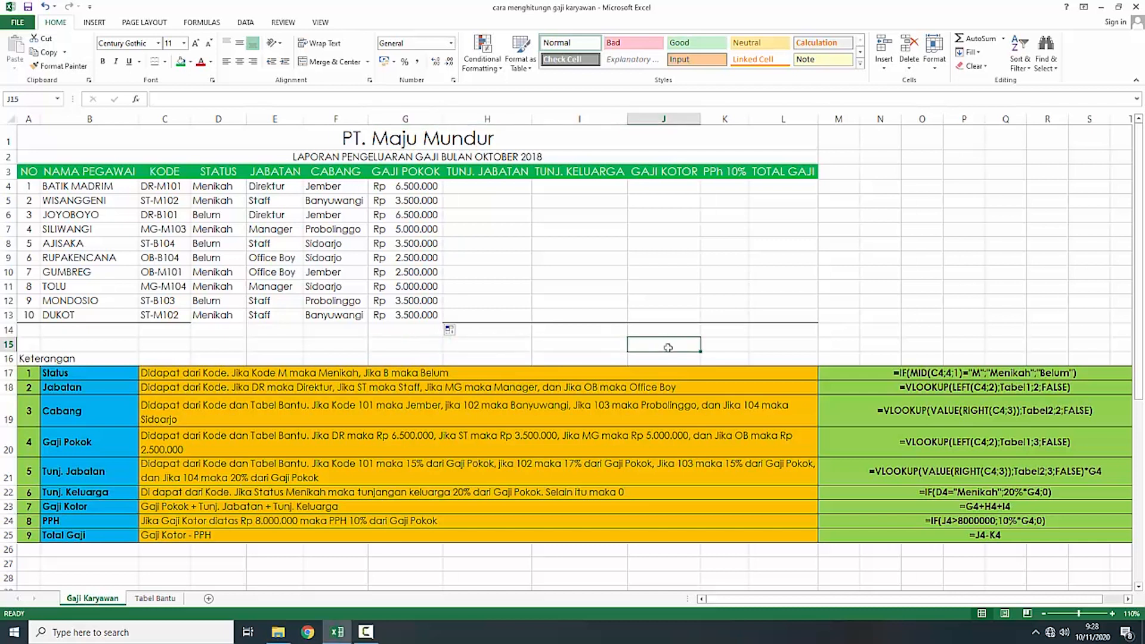
{"action": "left_click", "coordinate": [591, 346]}
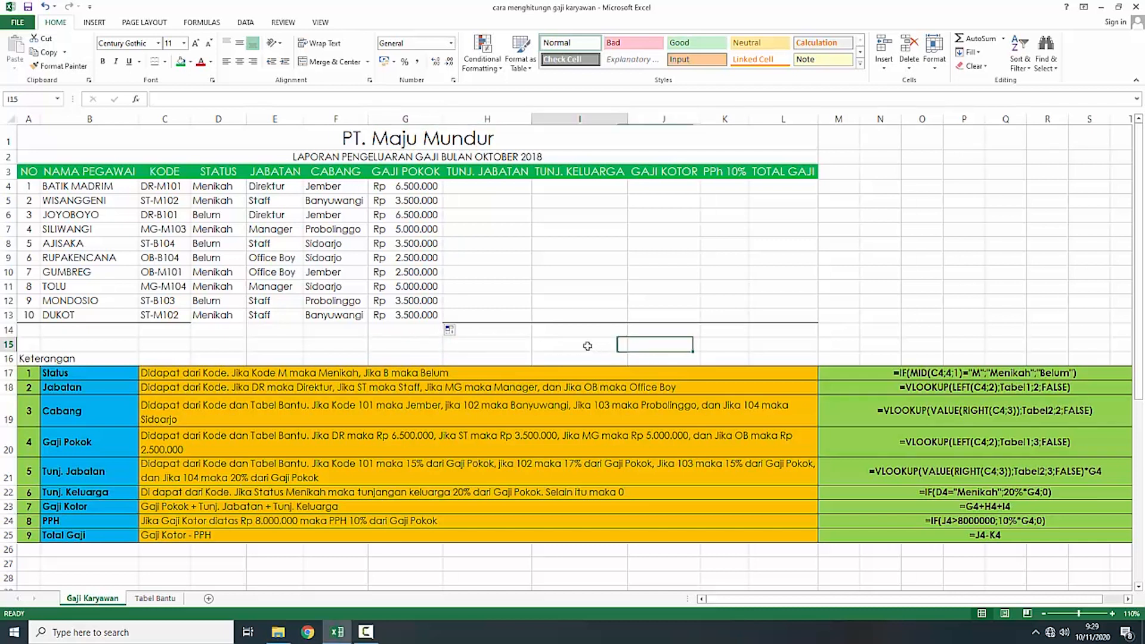
{"action": "left_click", "coordinate": [459, 347]}
{"action": "left_click", "coordinate": [570, 346]}
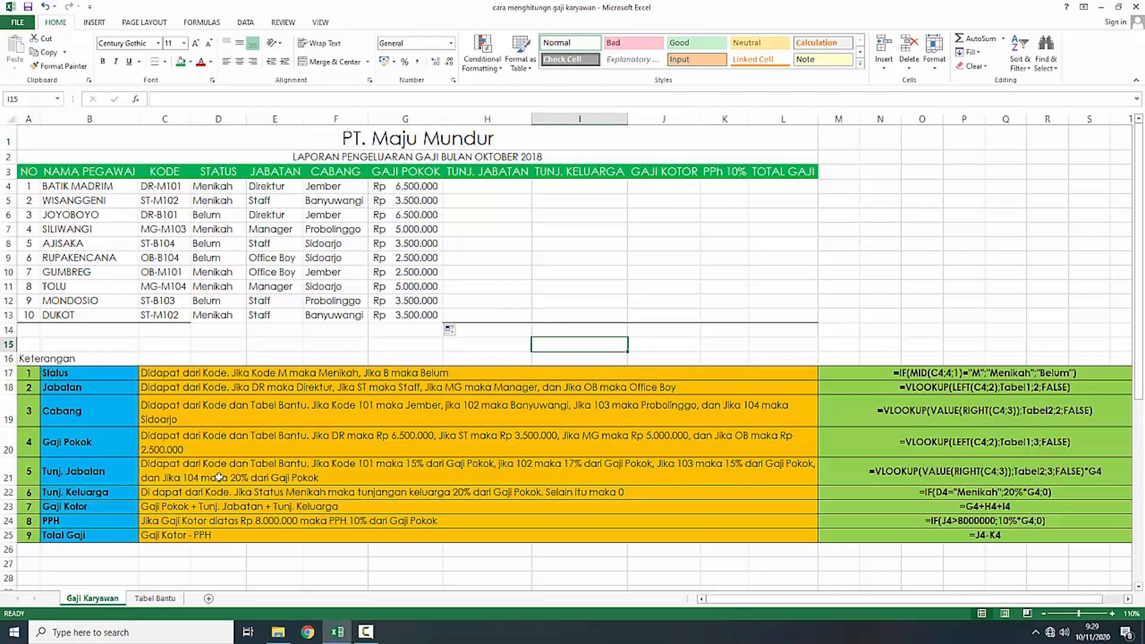
Step: Review the Tunj. Jabatan rule in C21 and its sample formula in M21
{"action": "left_click", "coordinate": [411, 480]}
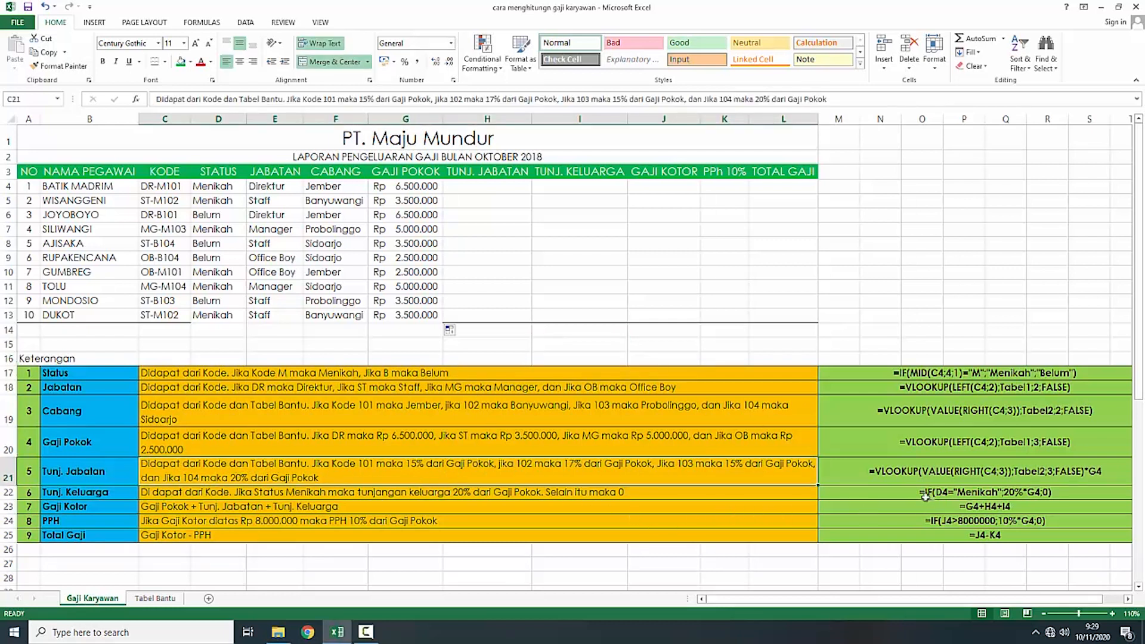
{"action": "left_click", "coordinate": [882, 480]}
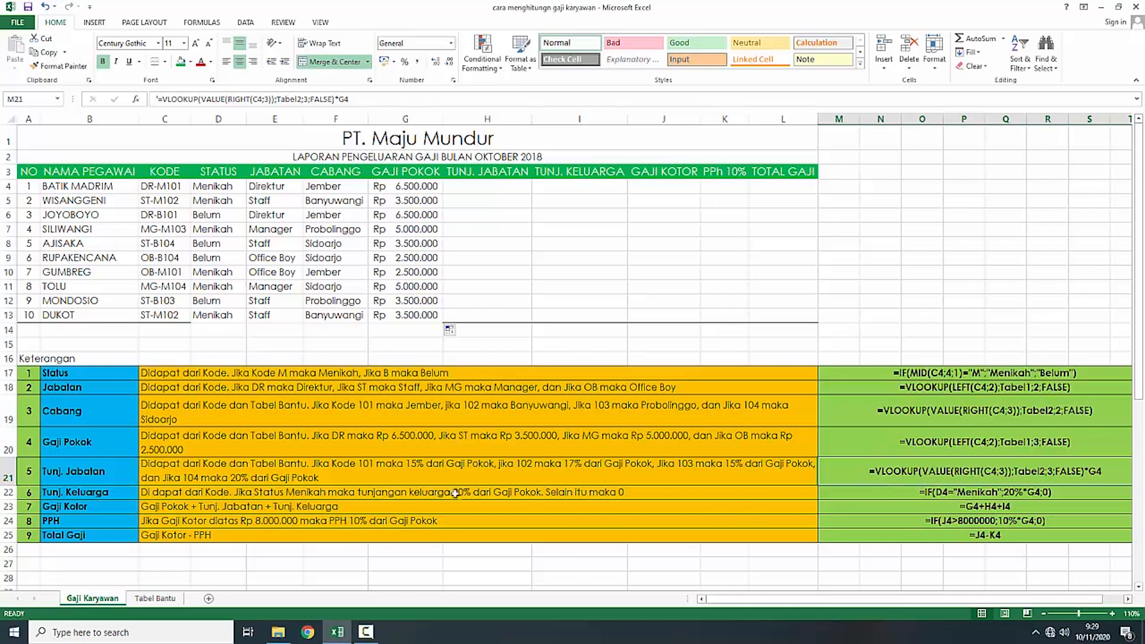
Step: Review the Tunj. Jabatan percentages per branch code on the Tabel Bantu sheet, returning to Gaji Karyawan
{"action": "left_click", "coordinate": [167, 597]}
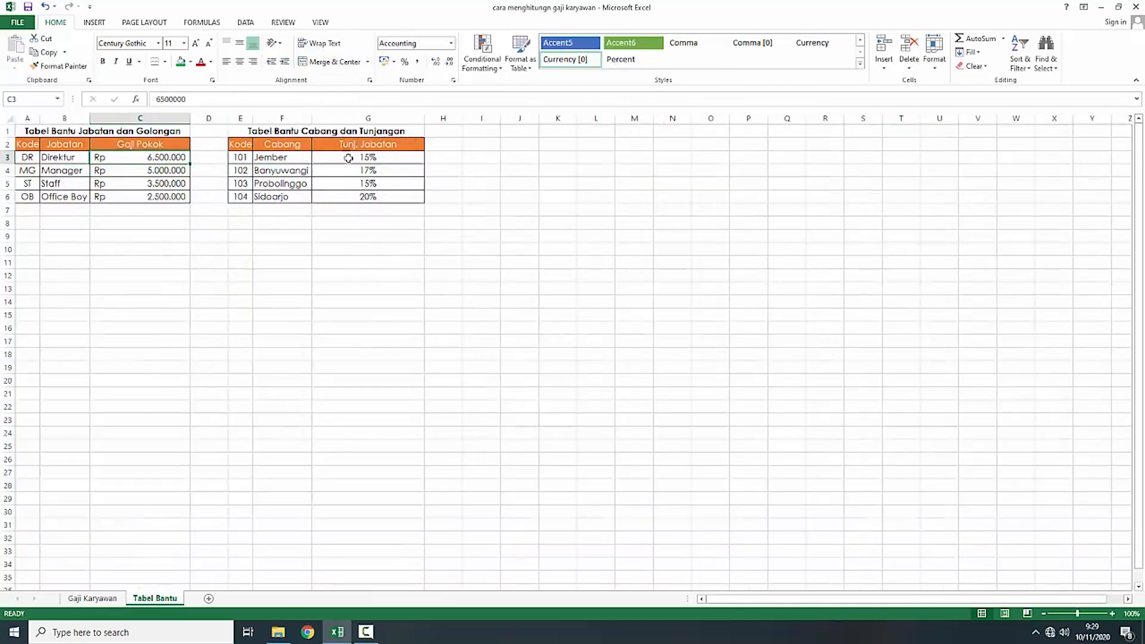
{"action": "left_click", "coordinate": [332, 159]}
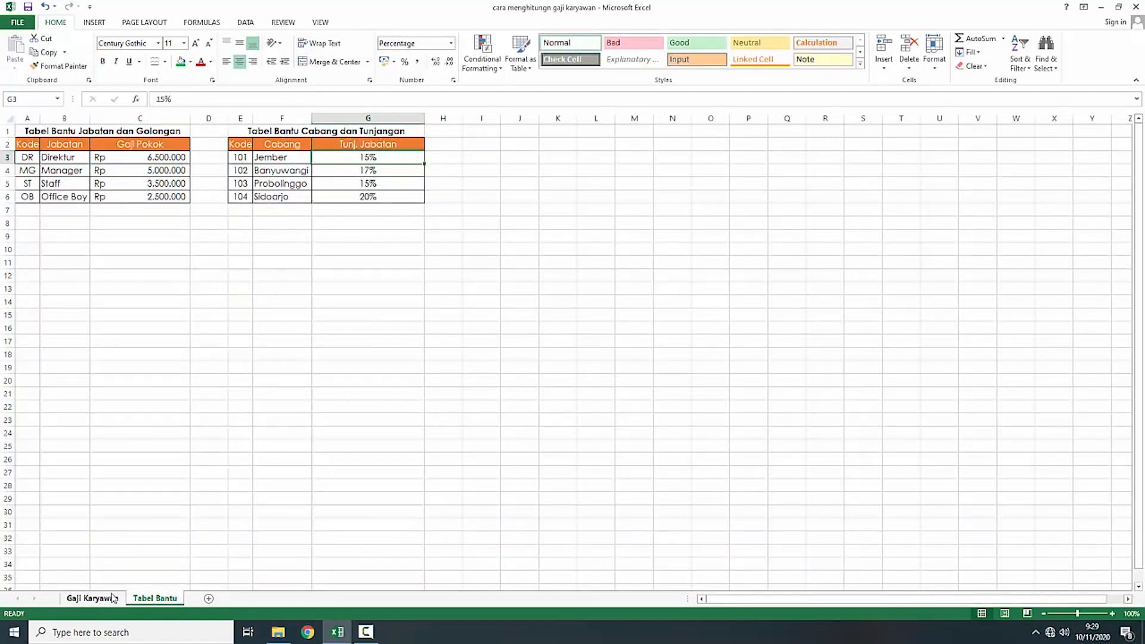
{"action": "left_click", "coordinate": [93, 599]}
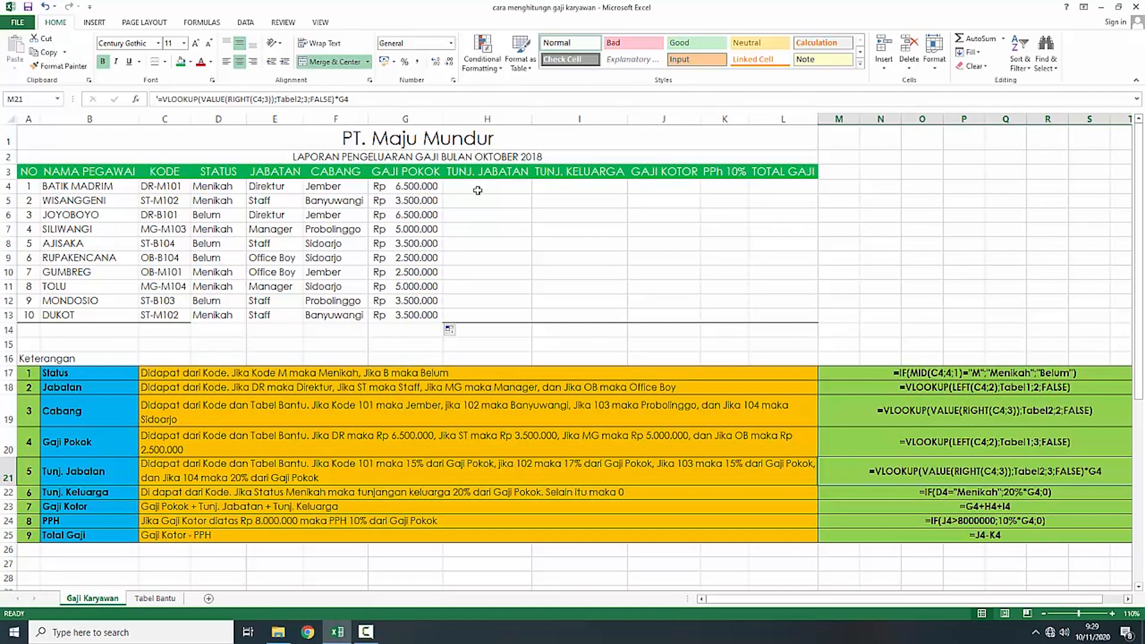
Step: Enter =VALUE(RIGHT(C4;3)) in H4 to extract the numeric branch code from the Kode column
{"action": "left_click", "coordinate": [449, 185]}
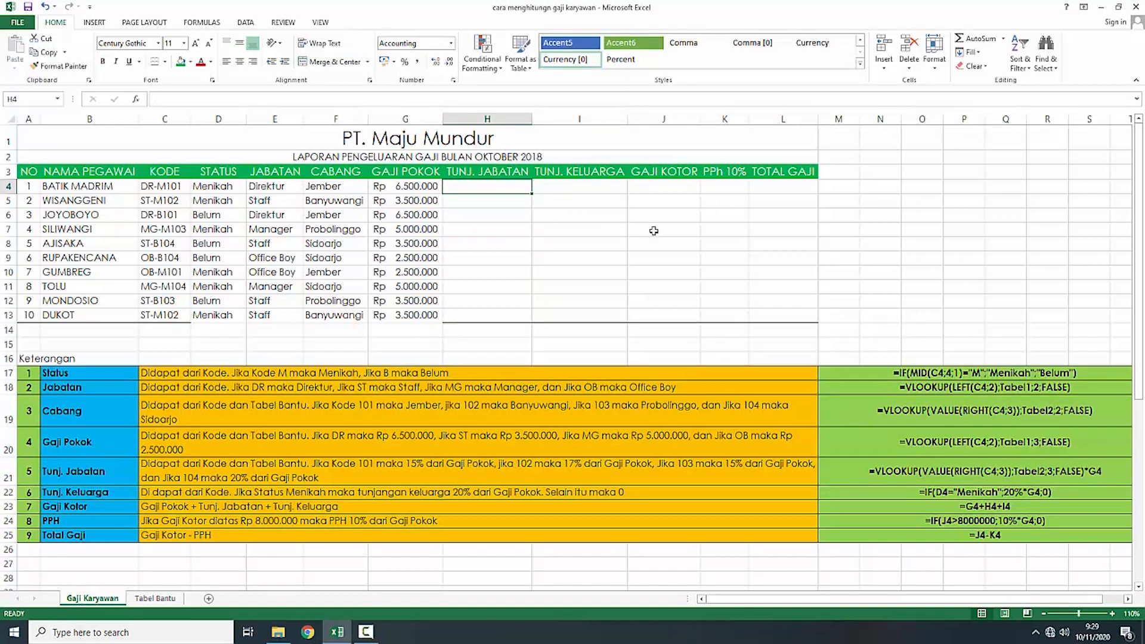
{"action": "type", "text": "="}
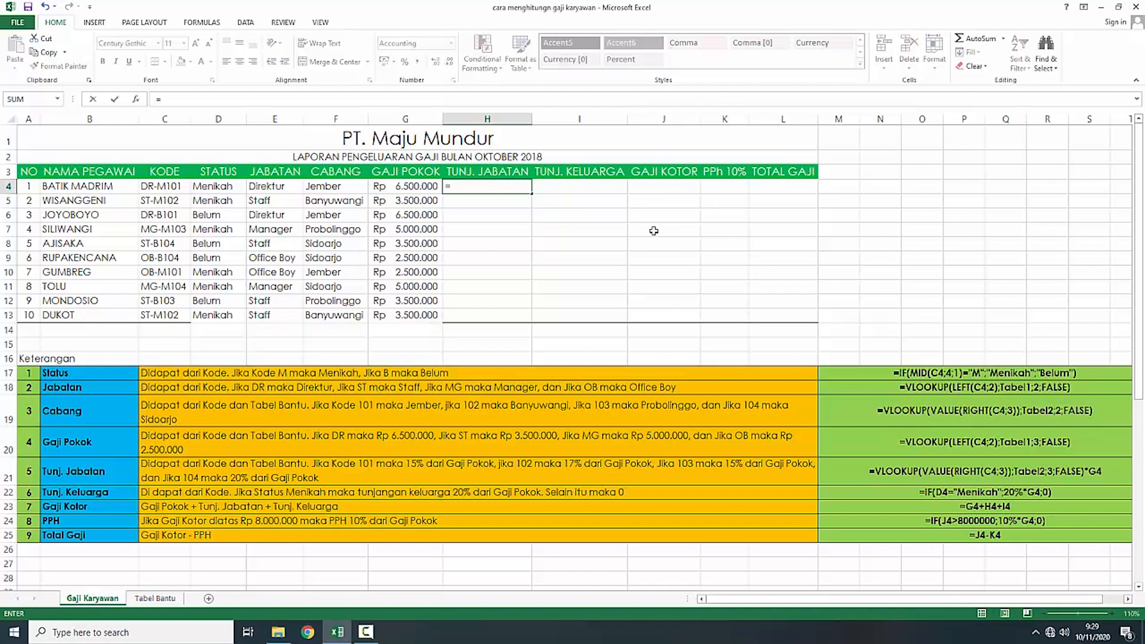
{"action": "type", "text": "value"}
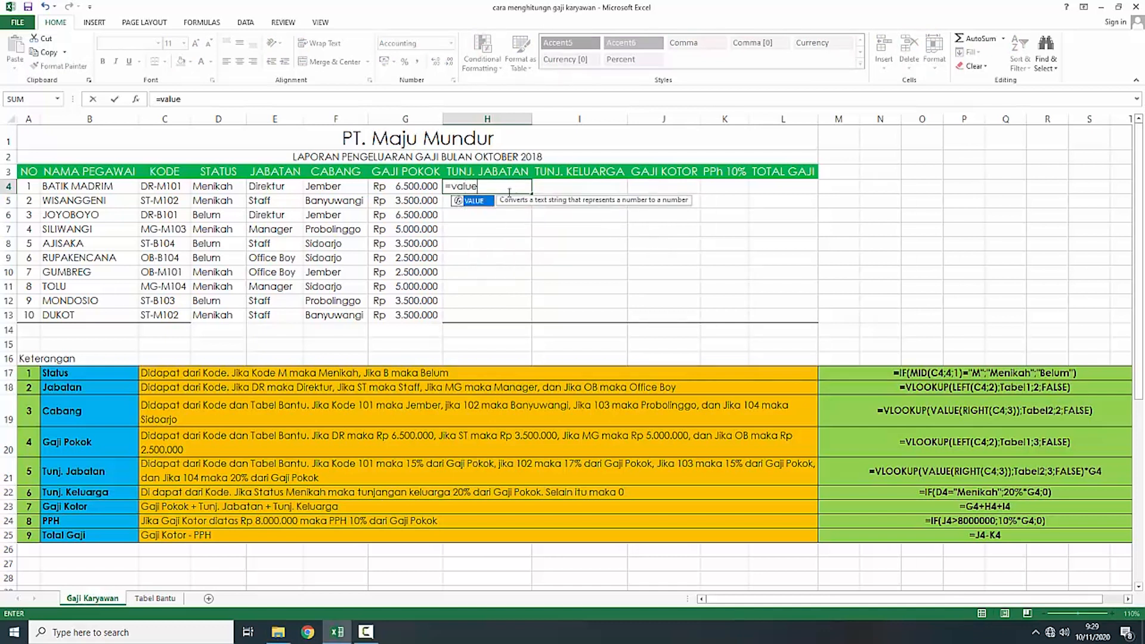
{"action": "double_click", "coordinate": [485, 206]}
{"action": "left_click", "coordinate": [171, 186]}
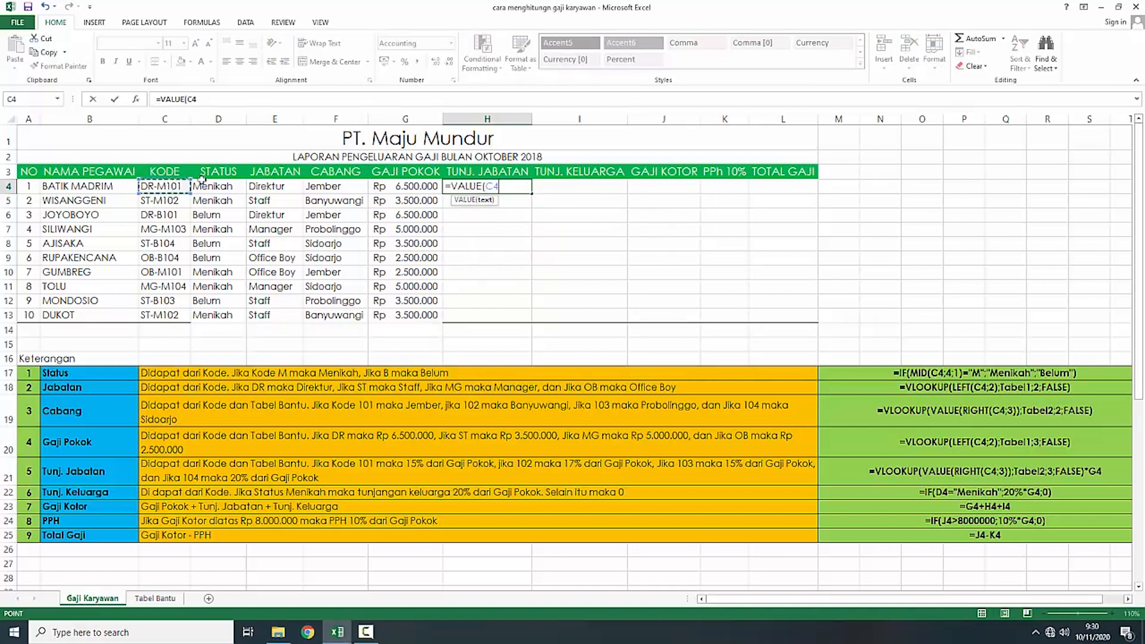
{"action": "key", "text": "BackSpace"}
{"action": "key", "text": "BackSpace"}
{"action": "key", "text": "BackSpace"}
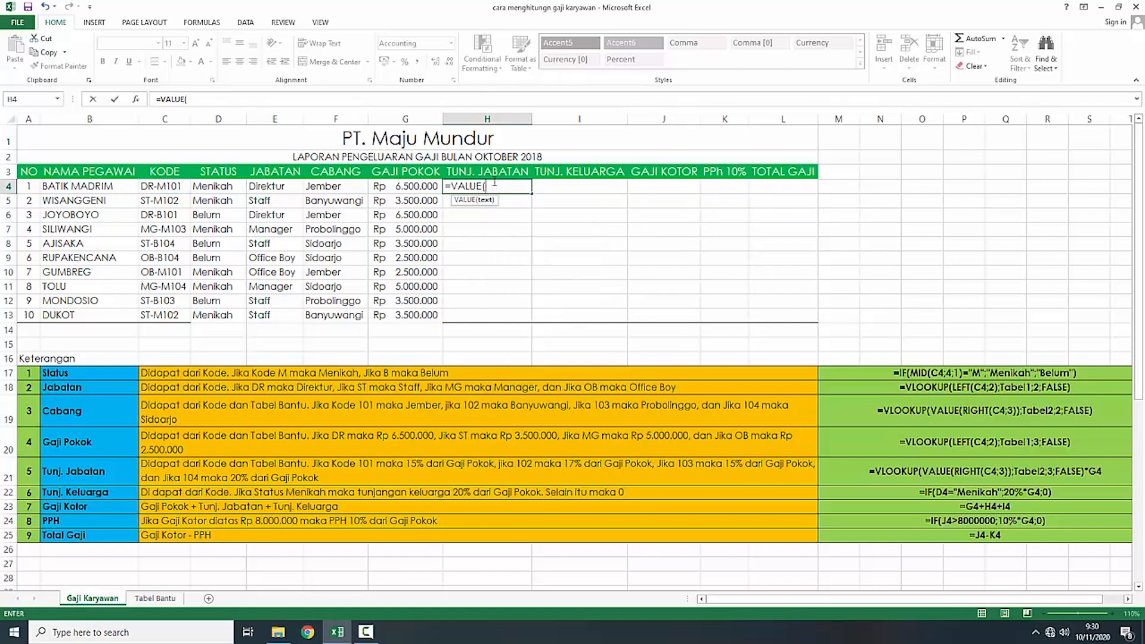
{"action": "type", "text": "(rig"}
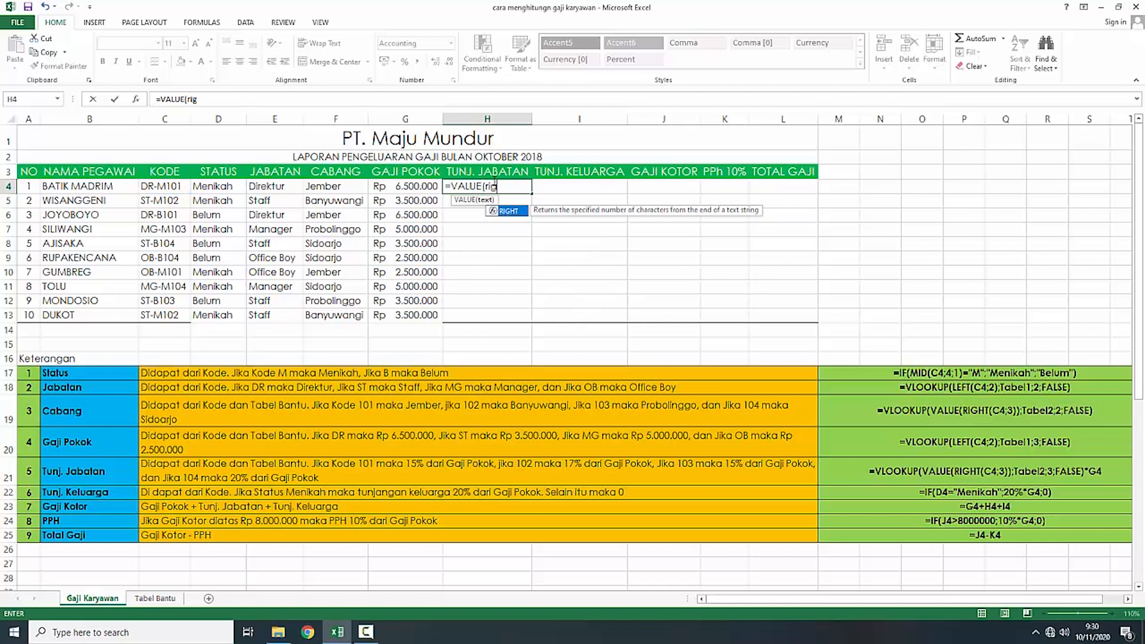
{"action": "double_click", "coordinate": [509, 212]}
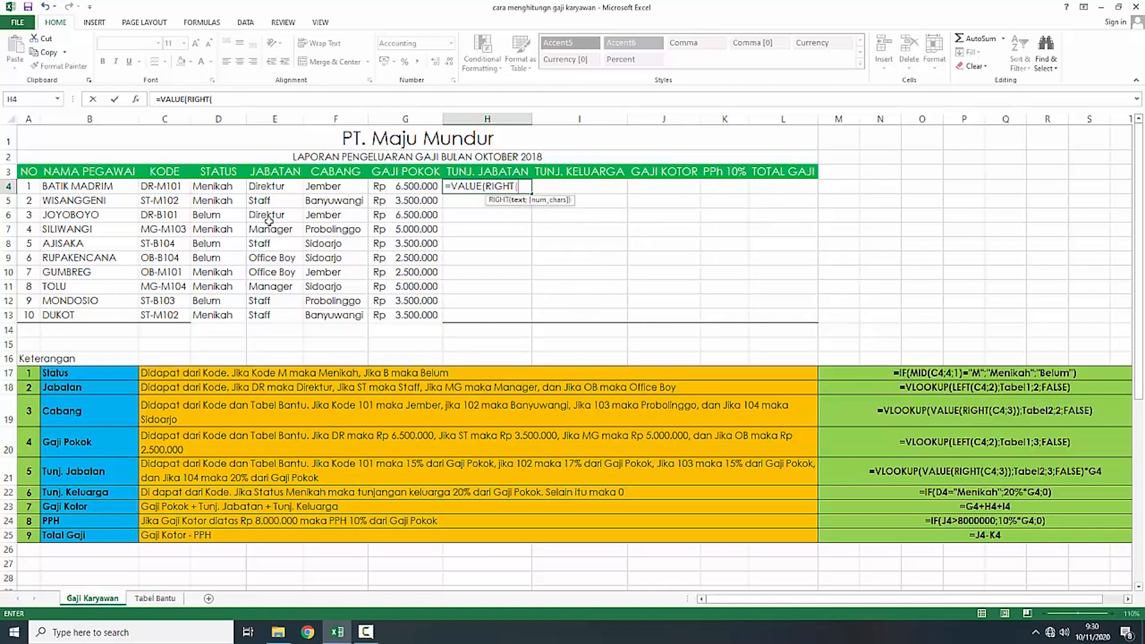
{"action": "left_click", "coordinate": [174, 187]}
{"action": "type", "text": ";"}
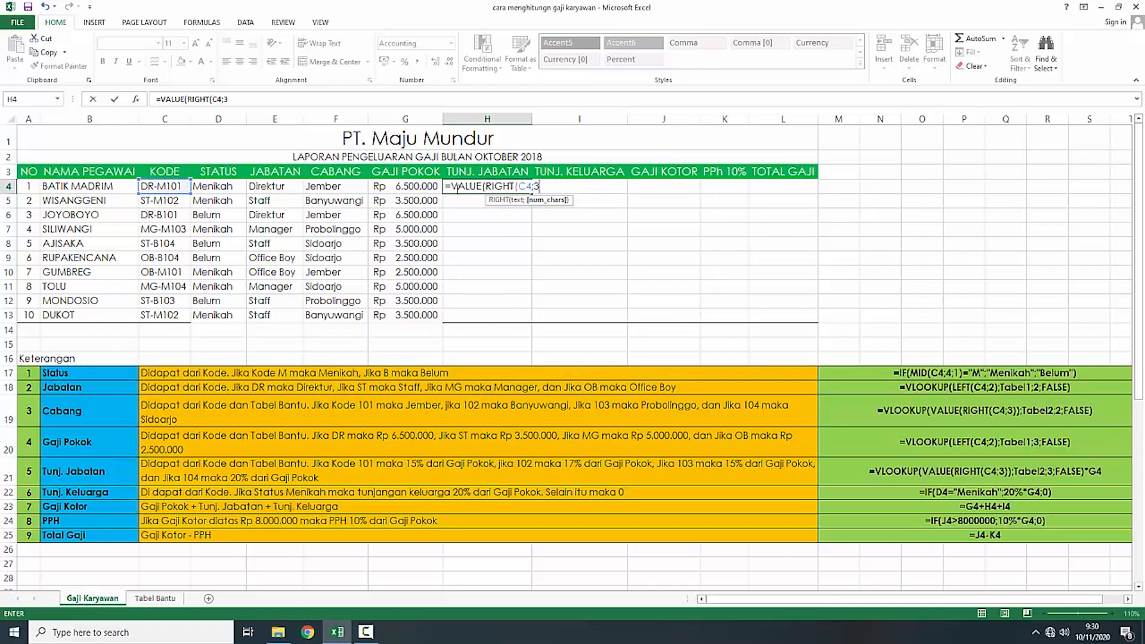
{"action": "type", "text": "3))"}
{"action": "key", "text": "Return"}
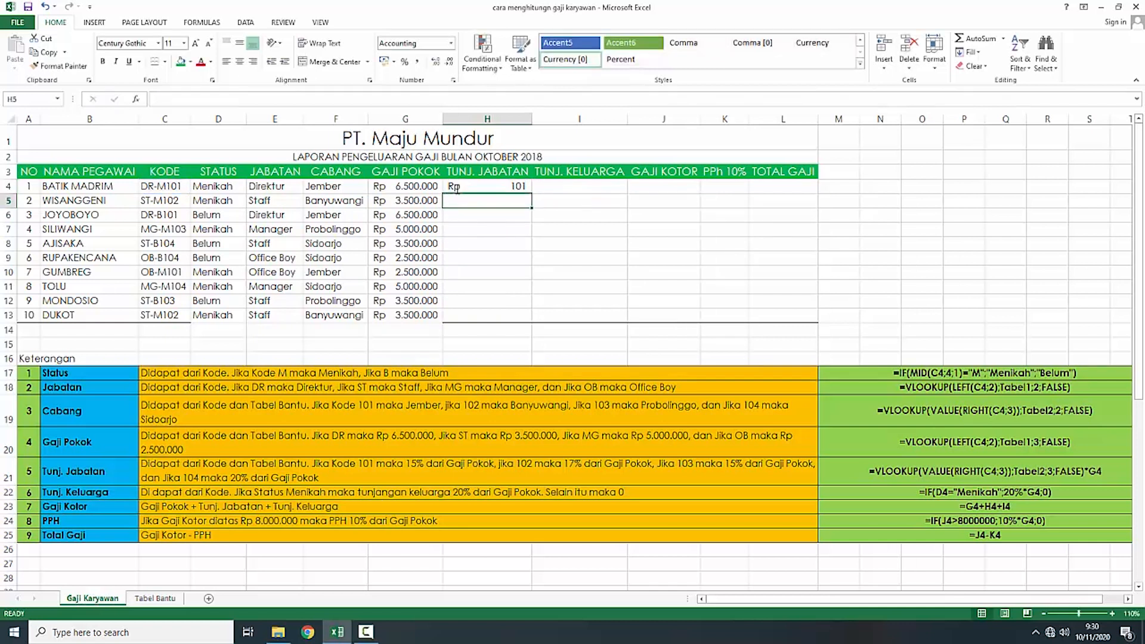
Step: Fill the H4 branch-code formula down the Tunj. Jabatan column through H13
{"action": "left_click", "coordinate": [495, 186]}
{"action": "left_click_drag", "start_coordinate": [531, 192], "coordinate": [526, 321]}
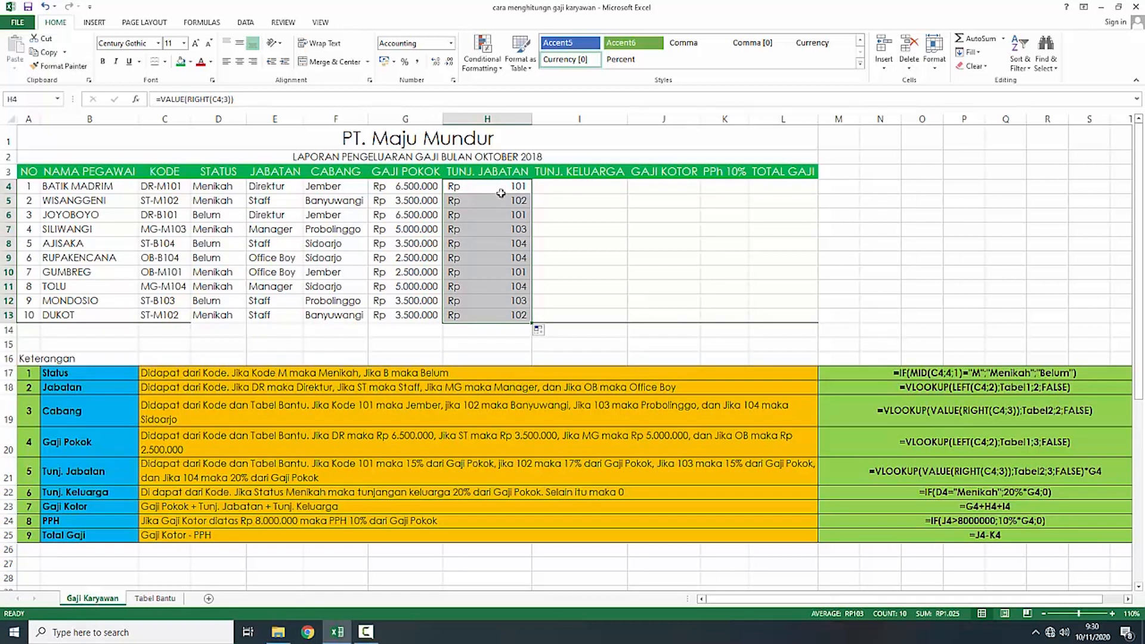
Step: Wrap the H4 formula in an allowance lookup so it reads =VLOOKUP(VALUE(RIGHT(C4;3));Tabel2;3;FALSE)
{"action": "left_click", "coordinate": [497, 190]}
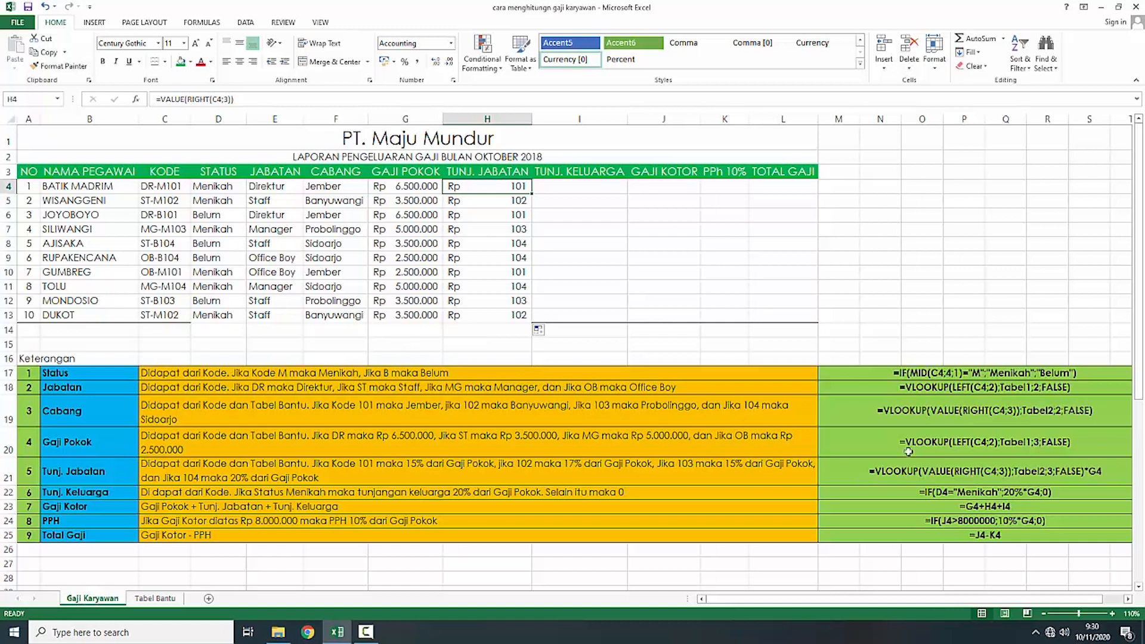
{"action": "left_click", "coordinate": [164, 99]}
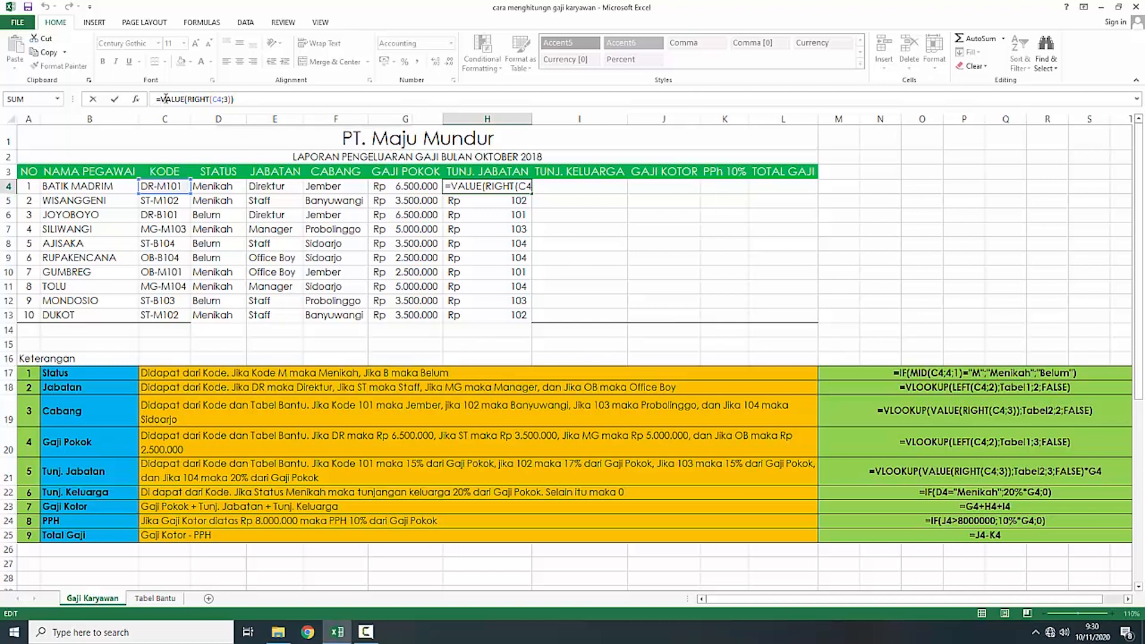
{"action": "type", "text": "vlo"}
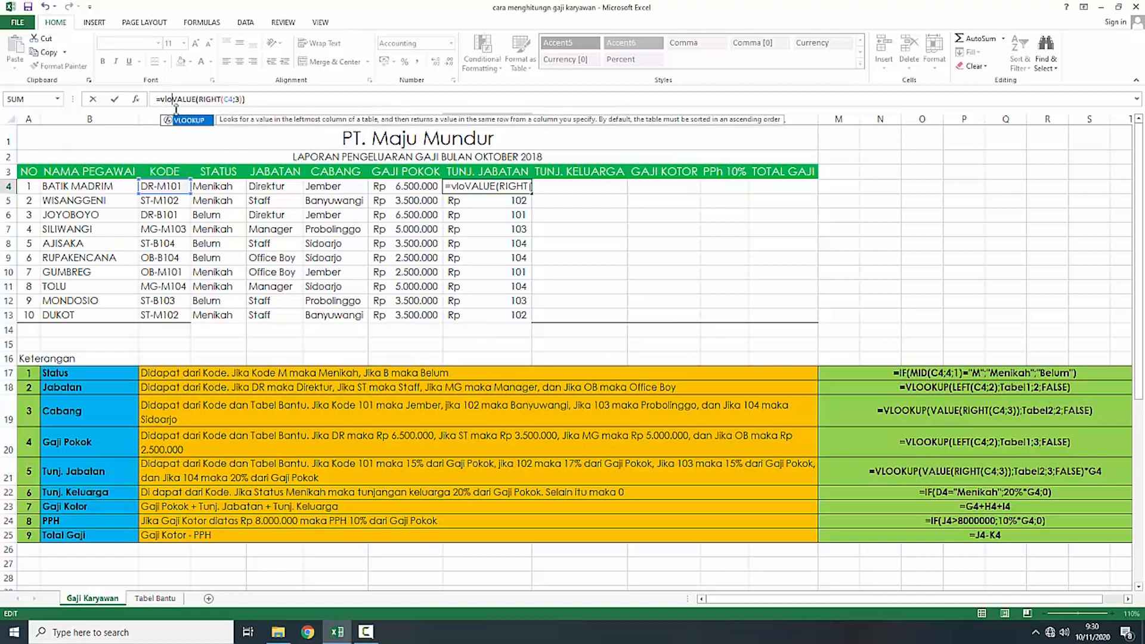
{"action": "double_click", "coordinate": [187, 121]}
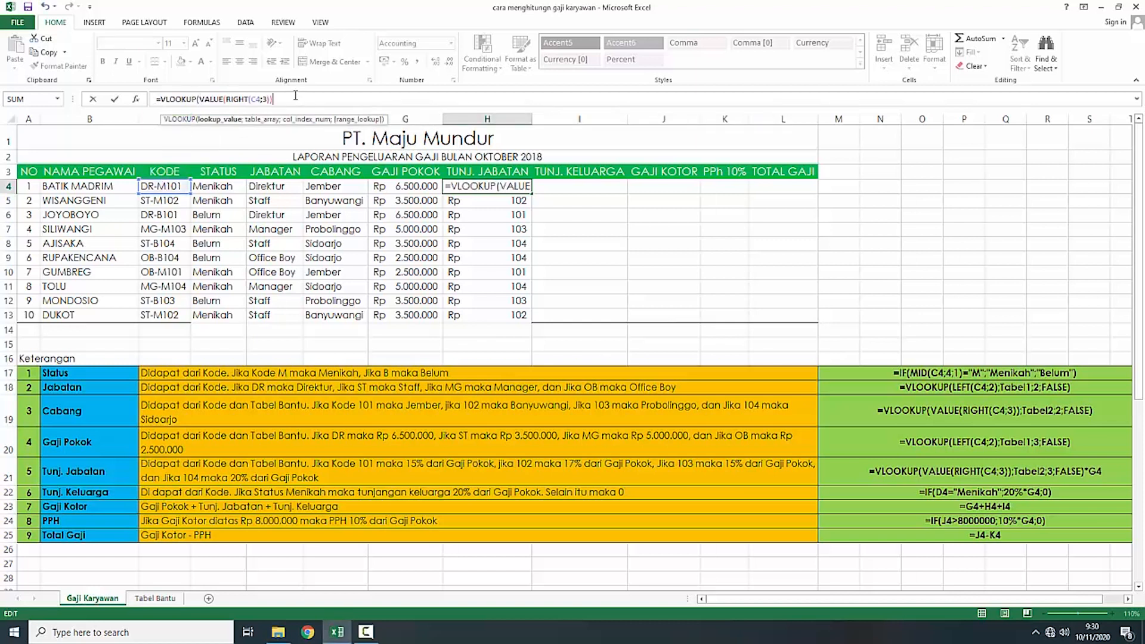
{"action": "type", "text": ");tabel"}
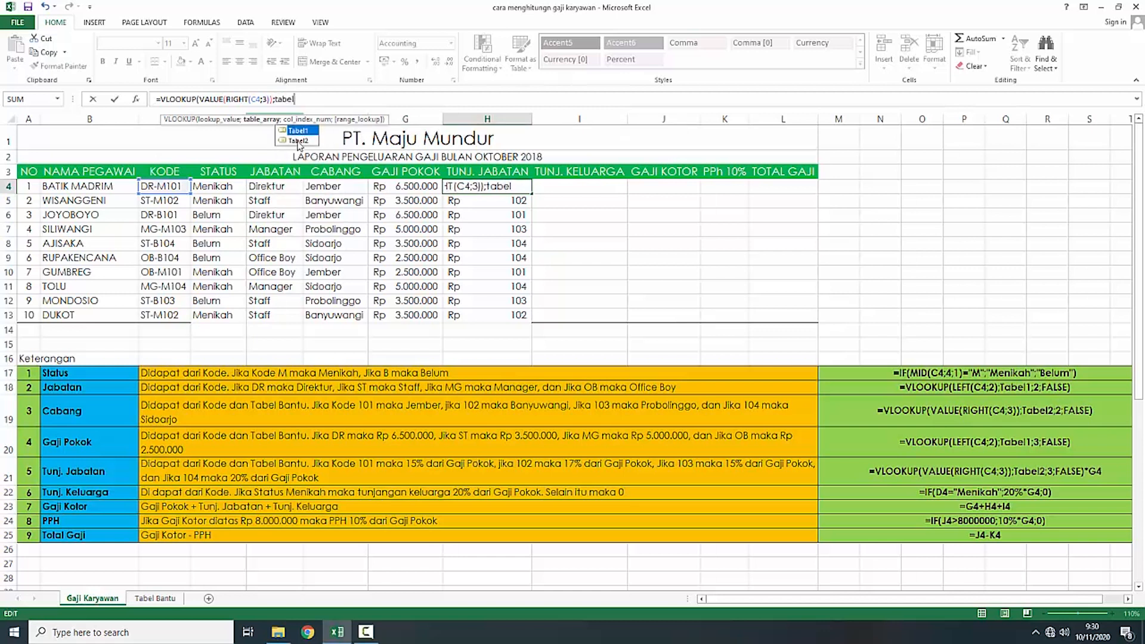
{"action": "double_click", "coordinate": [298, 142]}
{"action": "type", "text": ";"}
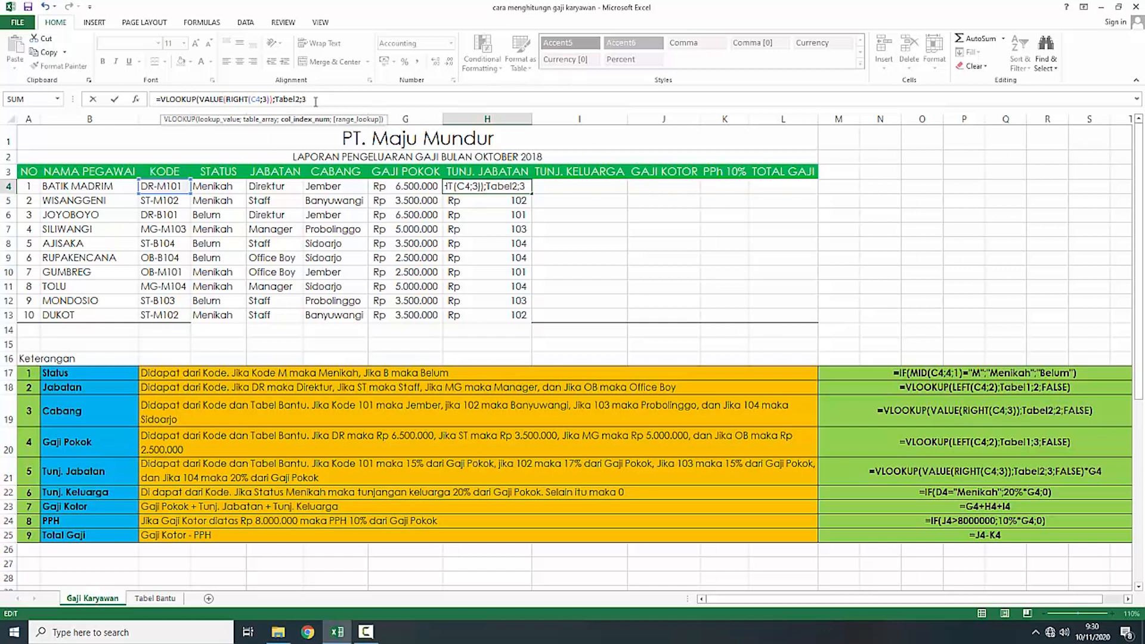
{"action": "type", "text": "3;fa"}
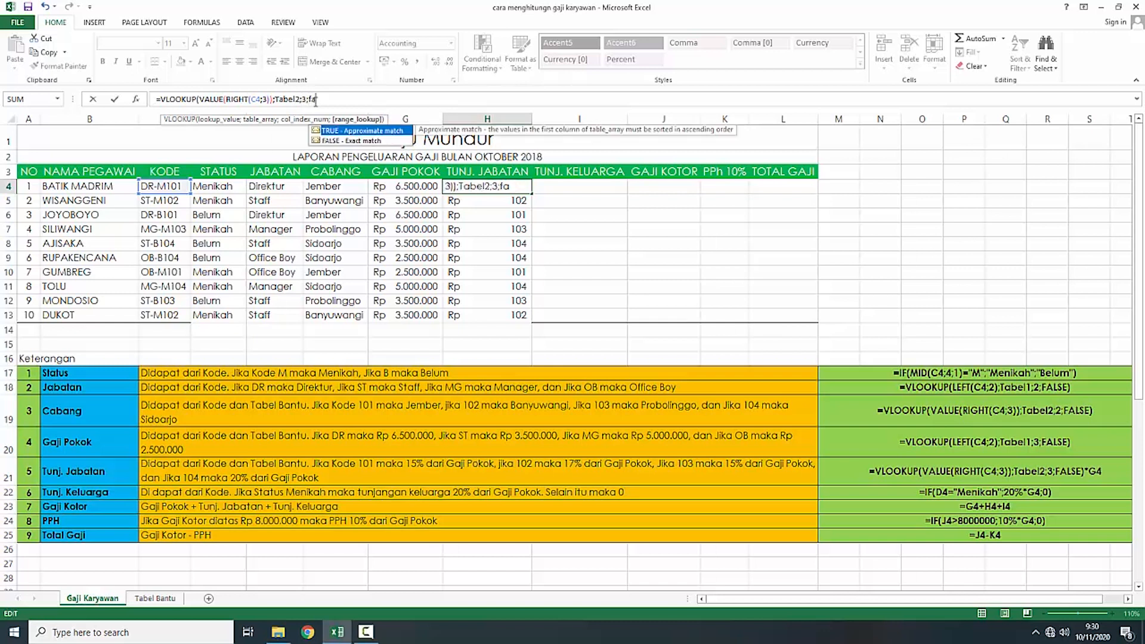
{"action": "type", "text": "lse)"}
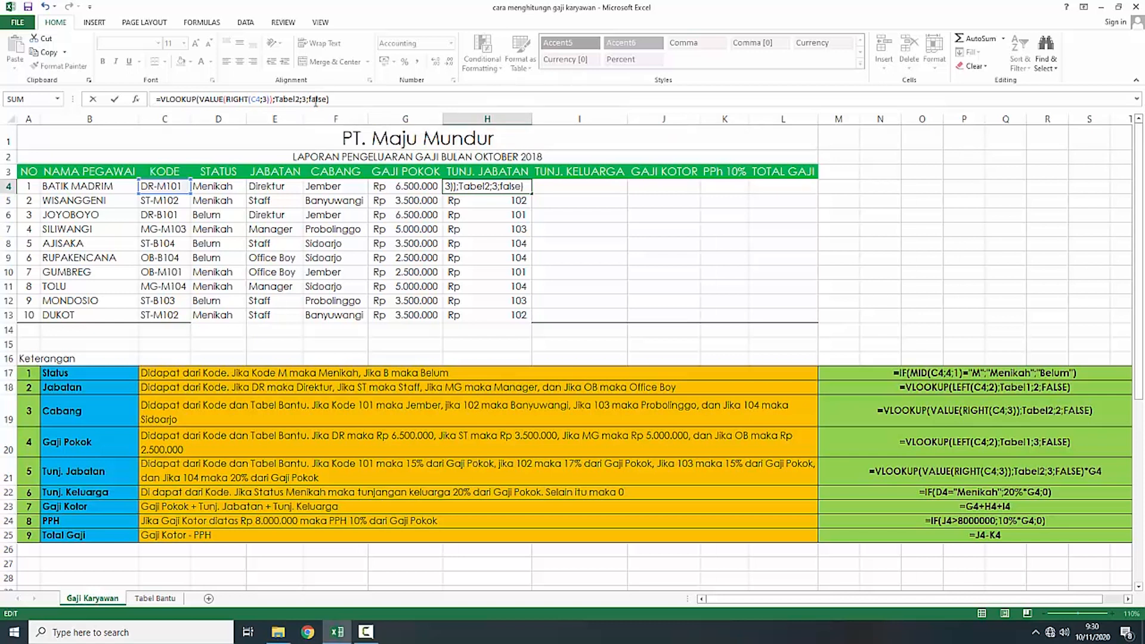
{"action": "key", "text": "Return"}
Step: Compare the H4 lookup on Gaji Karyawan with the Tunj. Jabatan percentages in Tabel Bantu
{"action": "left_click", "coordinate": [511, 188]}
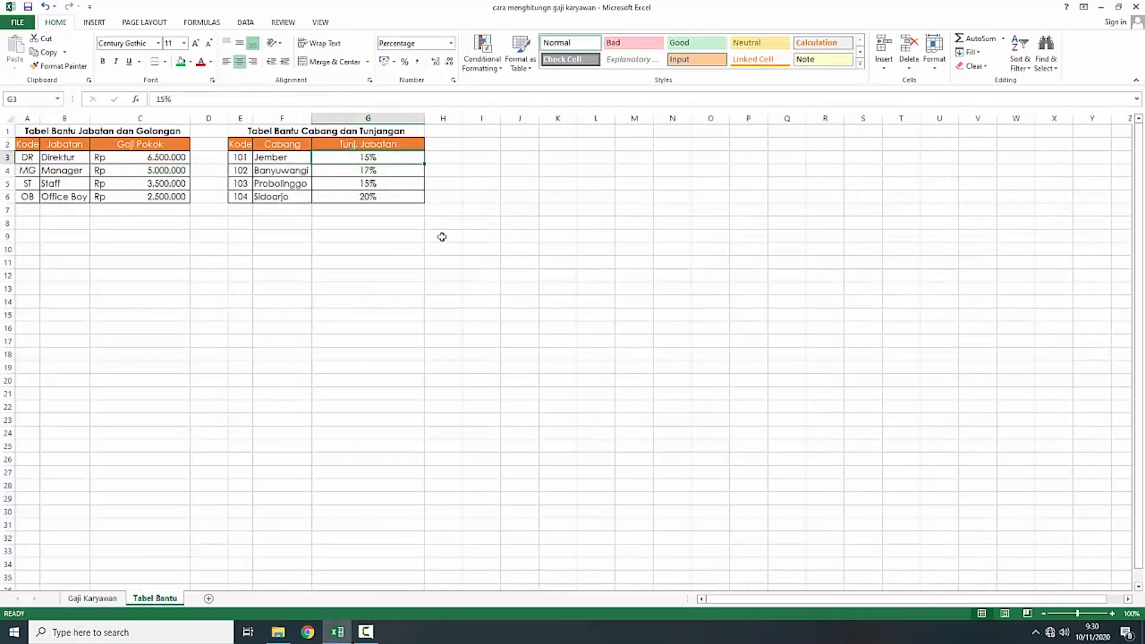
{"action": "left_click", "coordinate": [156, 599]}
{"action": "left_click", "coordinate": [96, 598]}
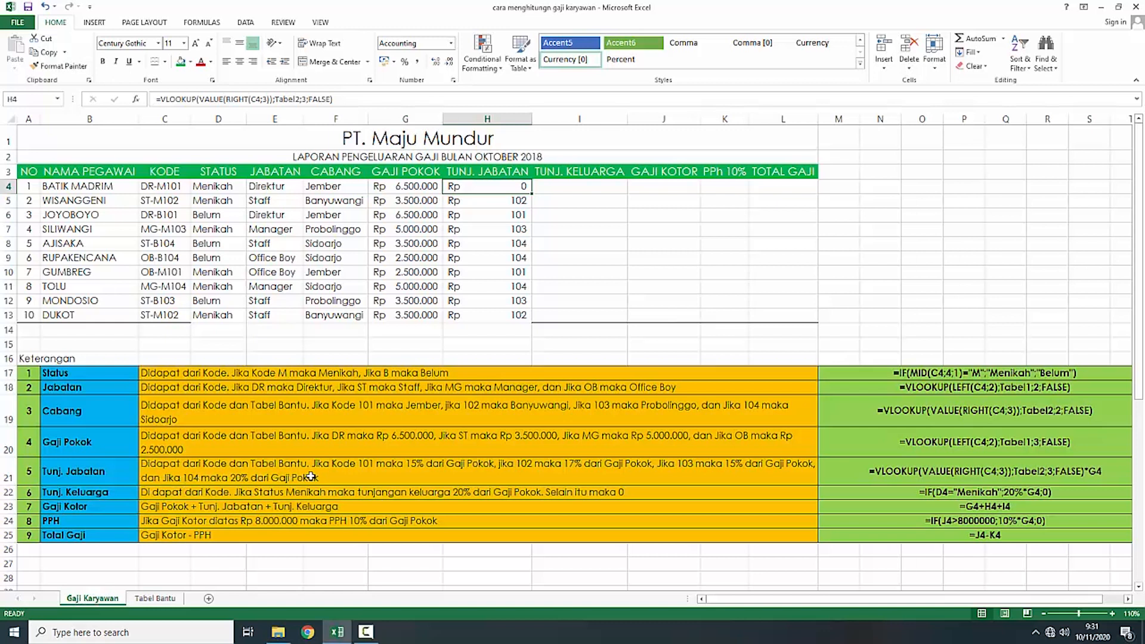
Step: Multiply the H4 lookup by the base salary so it reads =VLOOKUP(VALUE(RIGHT(C4;3));Tabel2;3;FALSE)*G4
{"action": "left_click", "coordinate": [359, 96]}
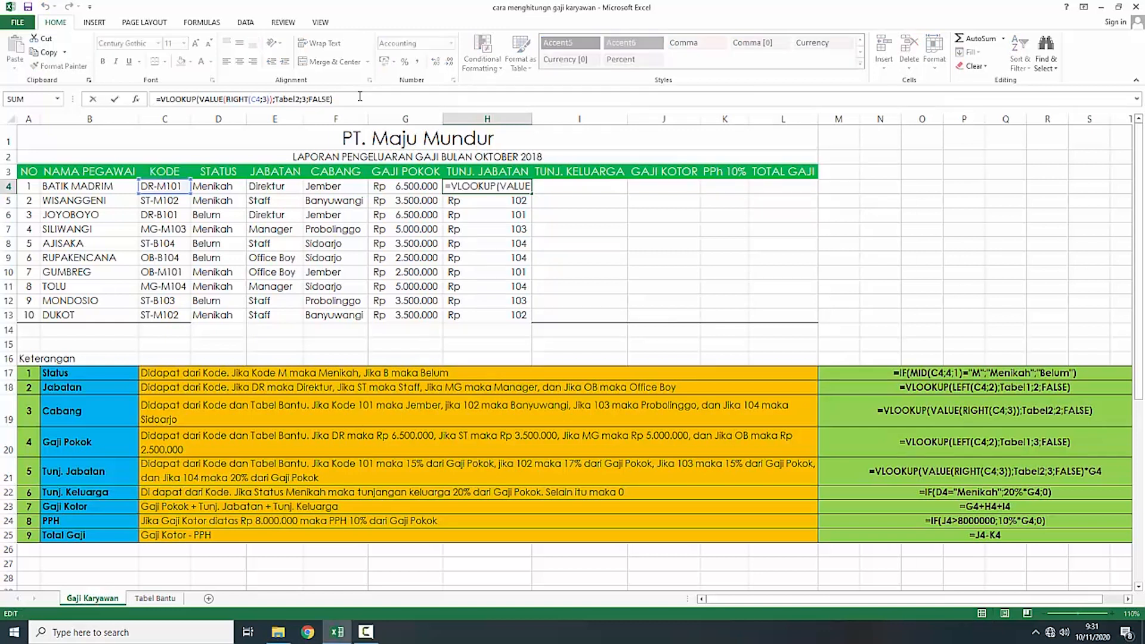
{"action": "type", "text": "*"}
{"action": "left_click", "coordinate": [403, 187]}
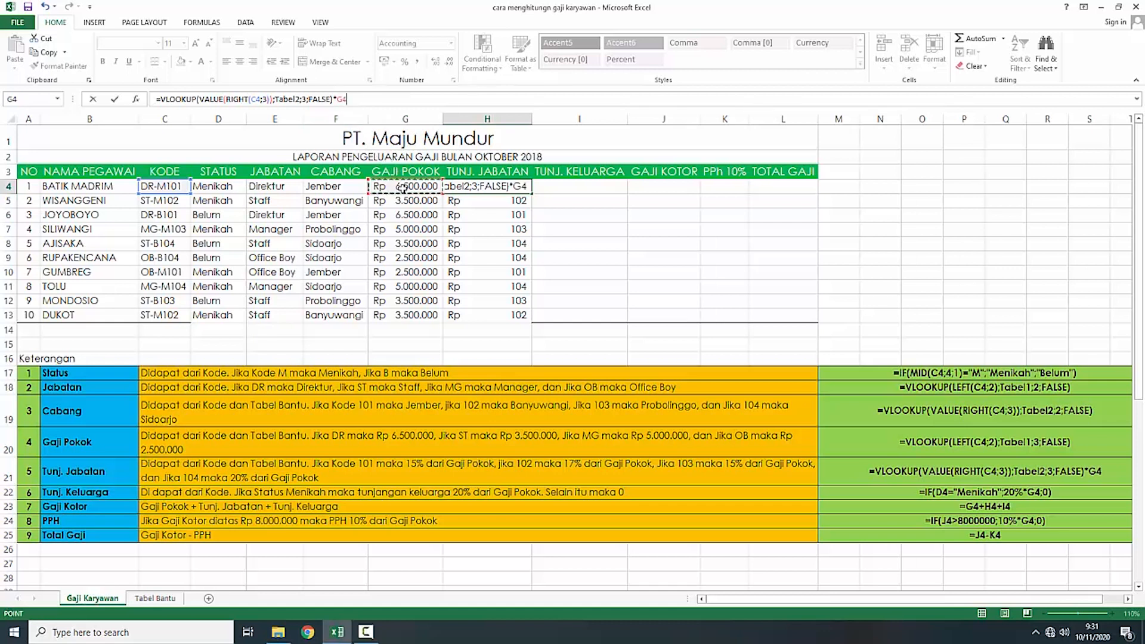
{"action": "key", "text": "Return"}
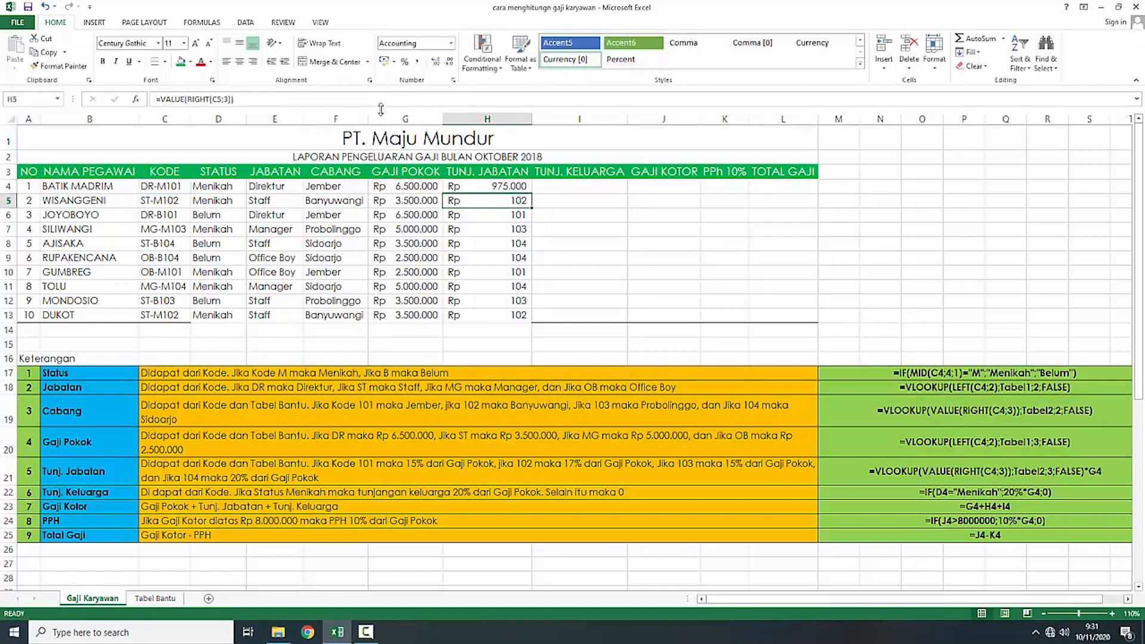
Step: Fill the H4 allowance formula down the Tunj. Jabatan column through H13
{"action": "left_click", "coordinate": [515, 187]}
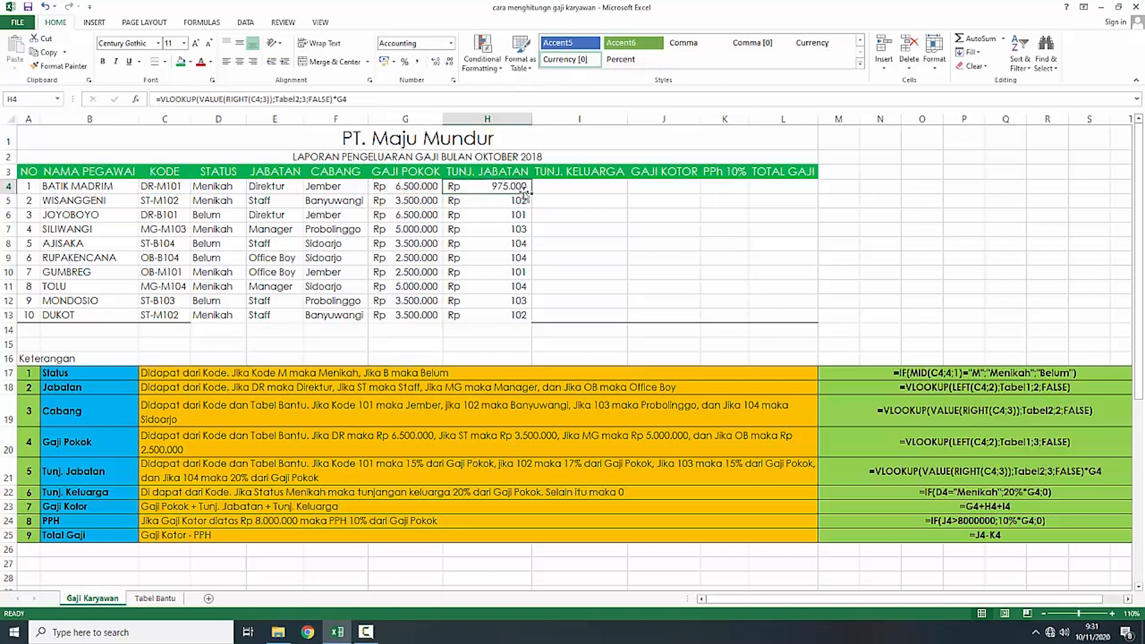
{"action": "left_click_drag", "start_coordinate": [532, 195], "coordinate": [529, 321]}
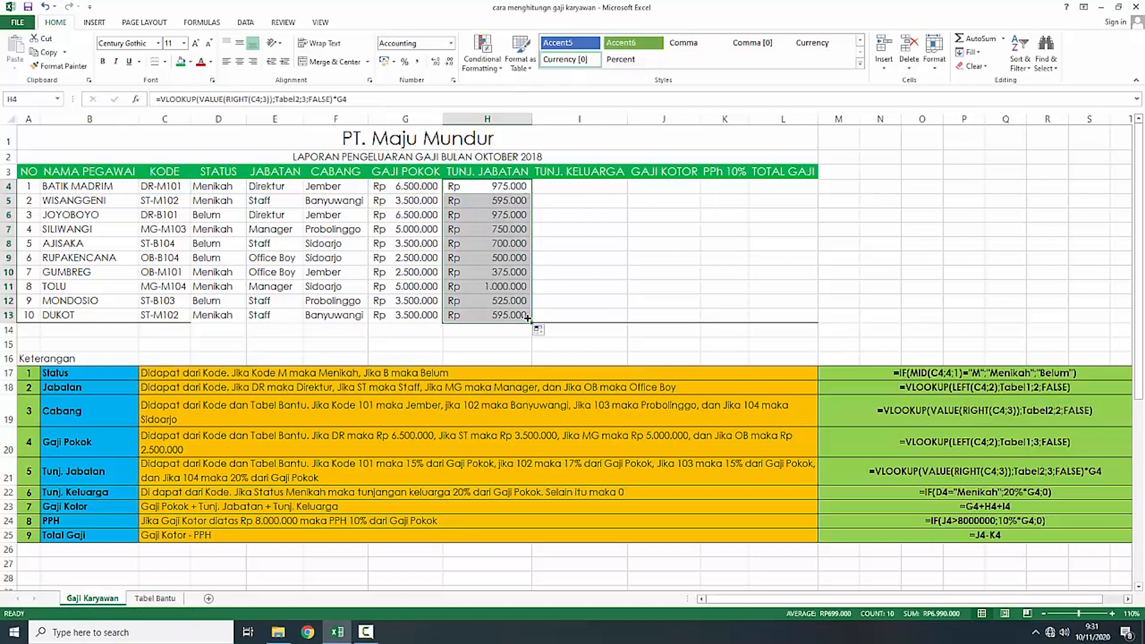
{"action": "left_click", "coordinate": [544, 240]}
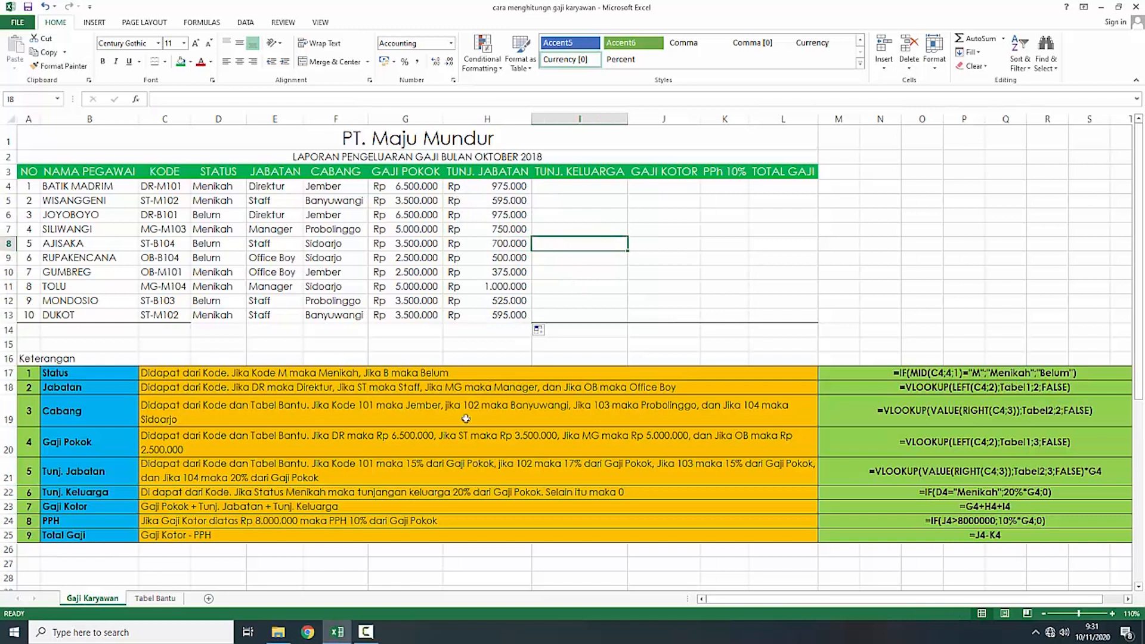
Step: Enter =IF(D4="Menikah";20%*G4;0) in I4 to calculate the first employee's Tunj. Keluarga
{"action": "left_click", "coordinate": [569, 187]}
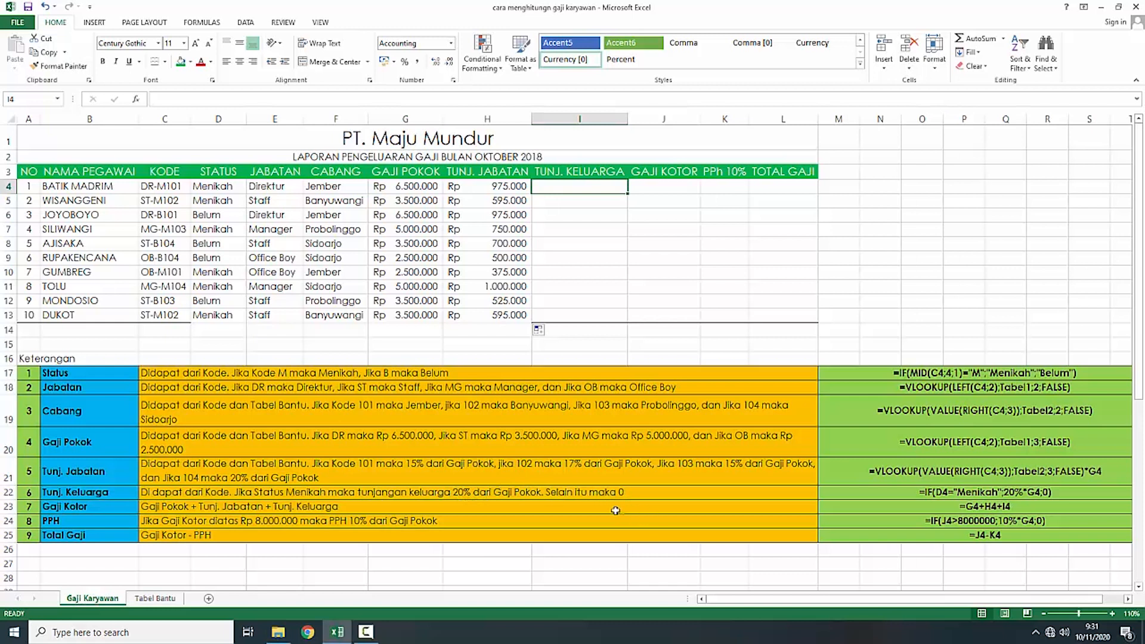
{"action": "left_click", "coordinate": [960, 495]}
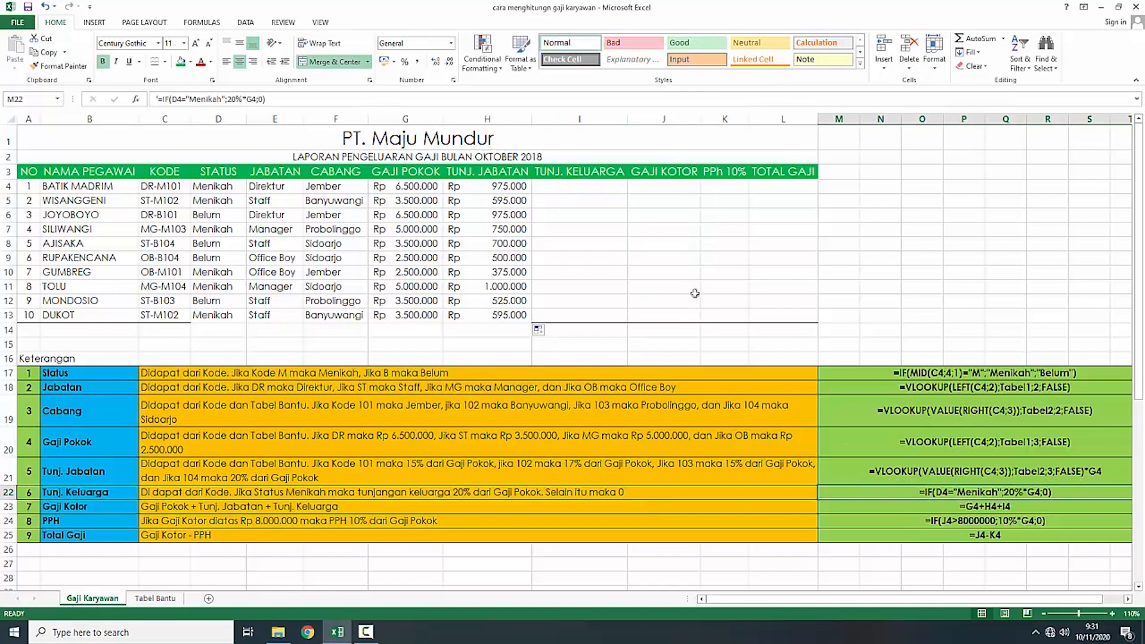
{"action": "left_click", "coordinate": [595, 190]}
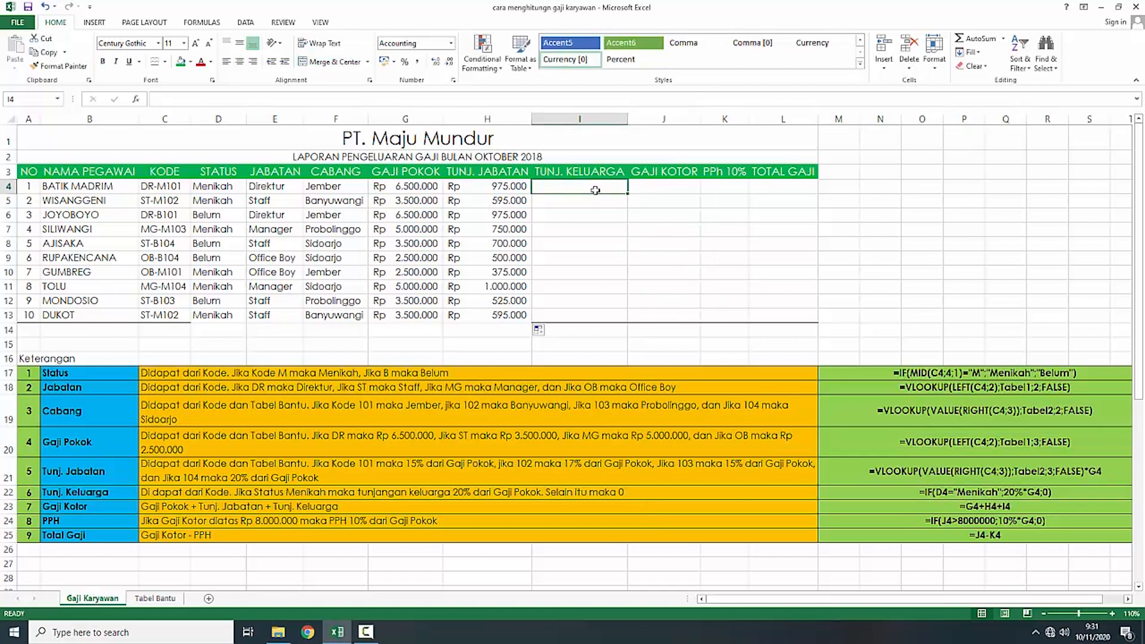
{"action": "type", "text": "=if("}
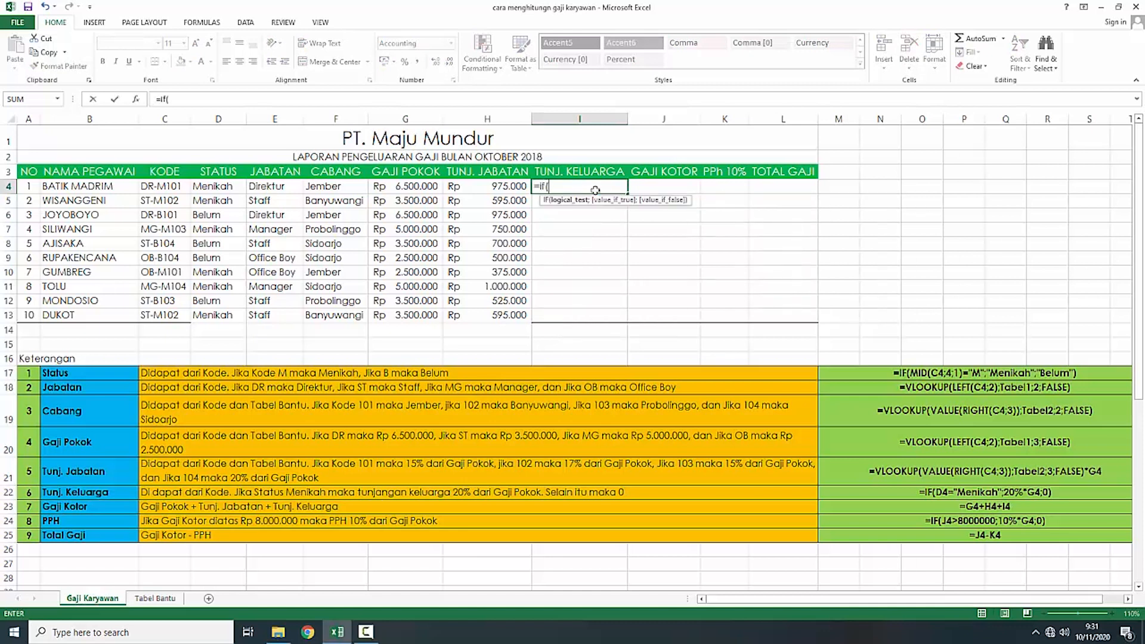
{"action": "left_click", "coordinate": [211, 188]}
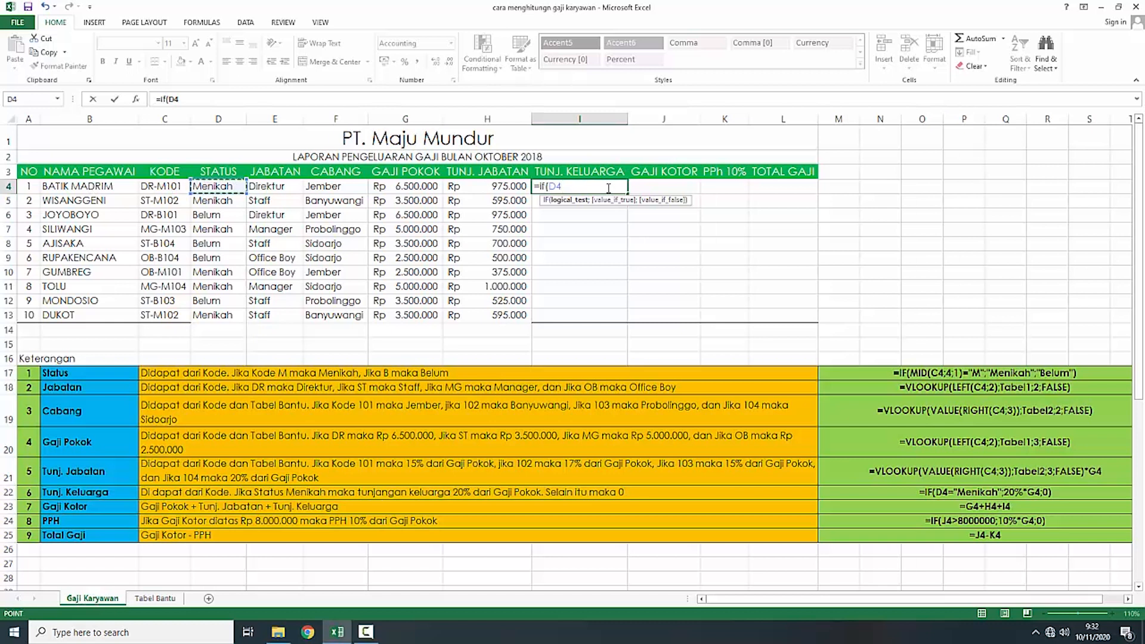
{"action": "type", "text": "=\"Menikah\";20%*"}
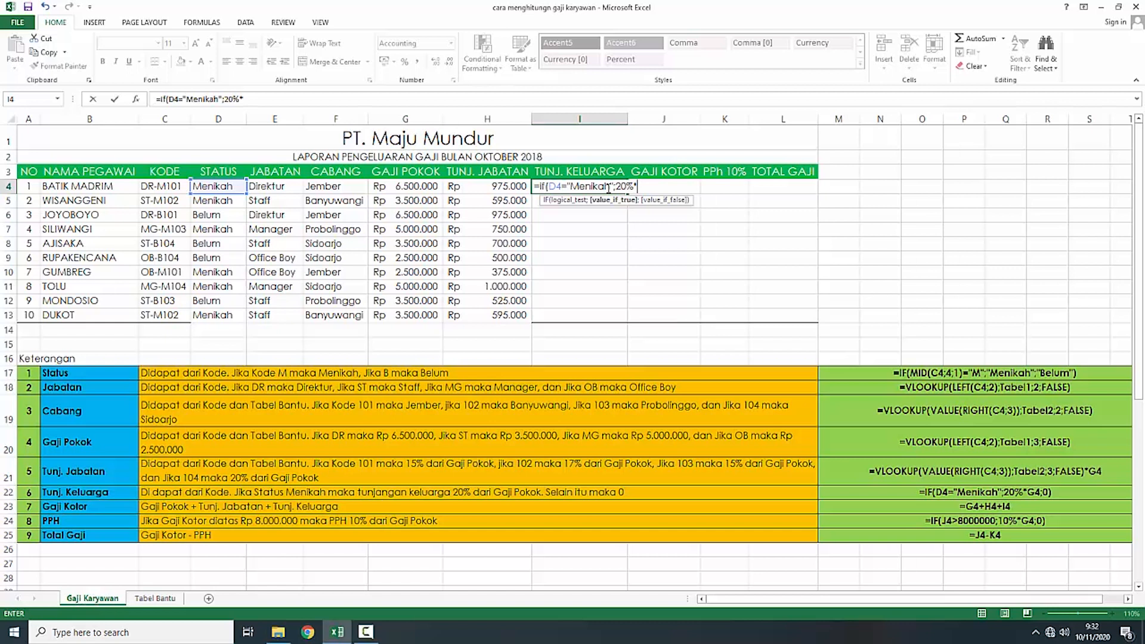
{"action": "left_click", "coordinate": [411, 187]}
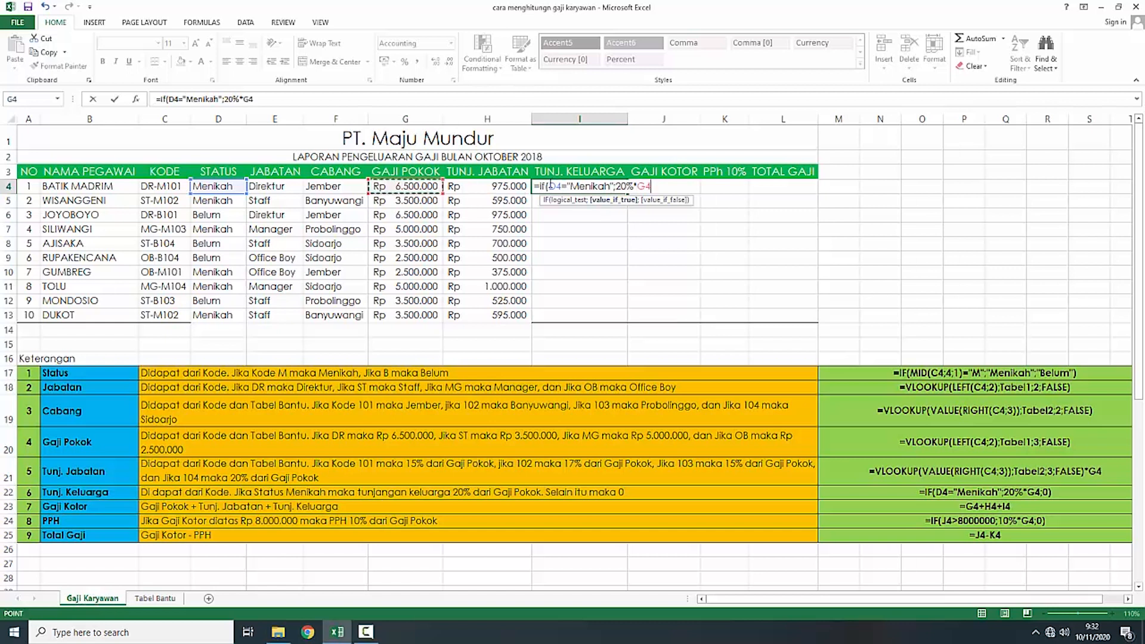
{"action": "type", "text": ";0"}
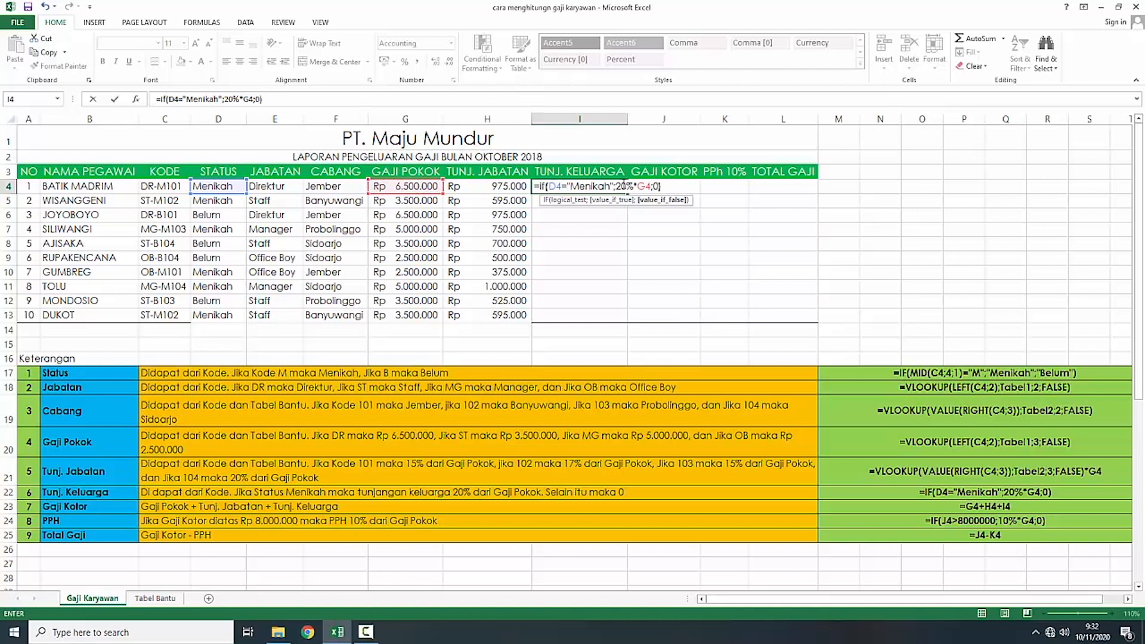
{"action": "key", "text": "Return"}
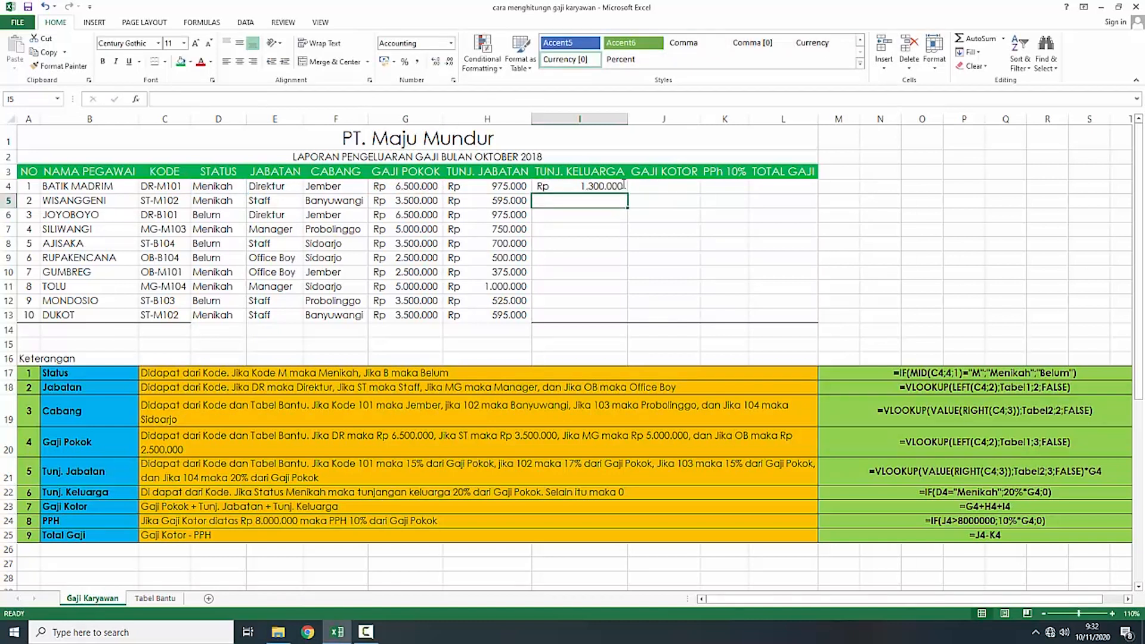
Step: Fill the I4 formula down the Tunj. Keluarga column through I13 and check row 6 against its marital status
{"action": "left_click", "coordinate": [622, 186]}
{"action": "left_click_drag", "start_coordinate": [627, 193], "coordinate": [628, 321]}
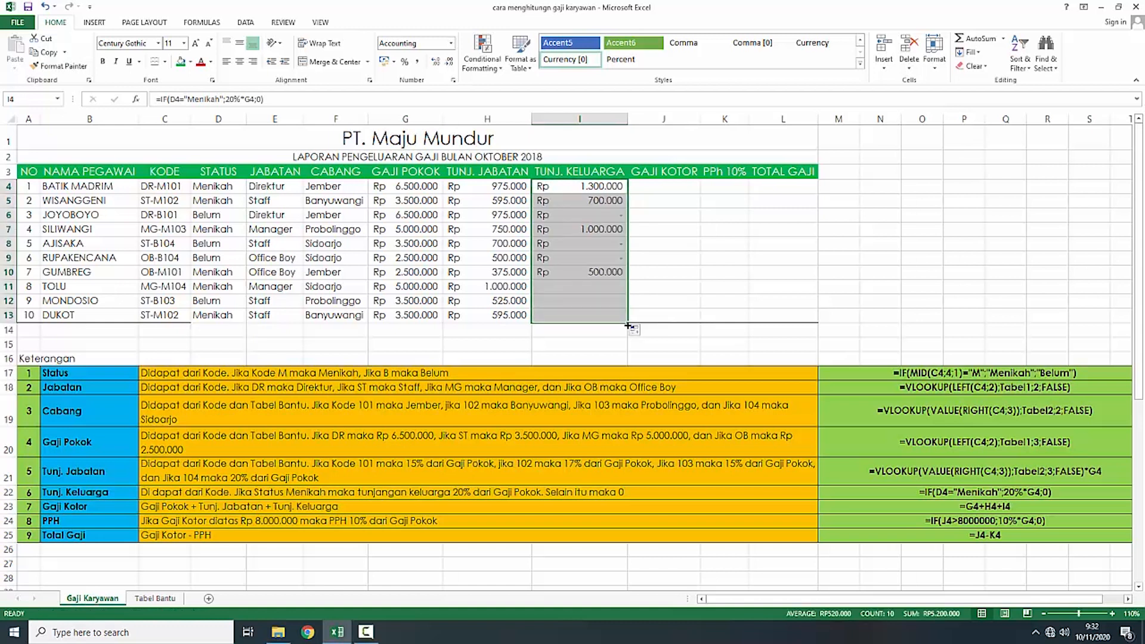
{"action": "left_click", "coordinate": [568, 220]}
{"action": "left_click", "coordinate": [220, 217]}
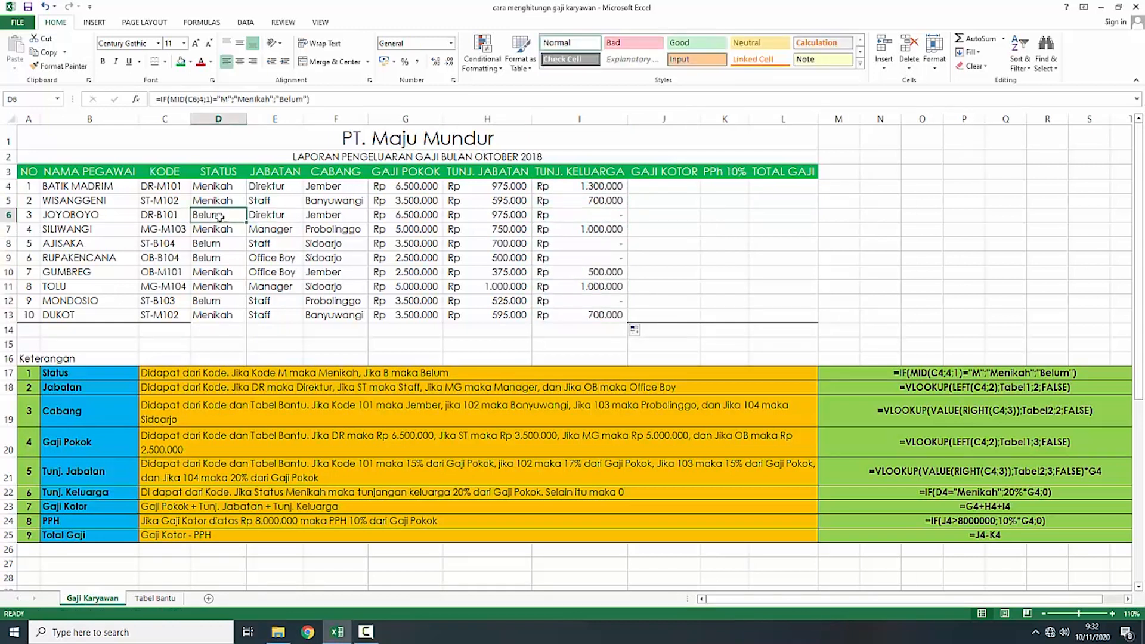
{"action": "left_click", "coordinate": [555, 213]}
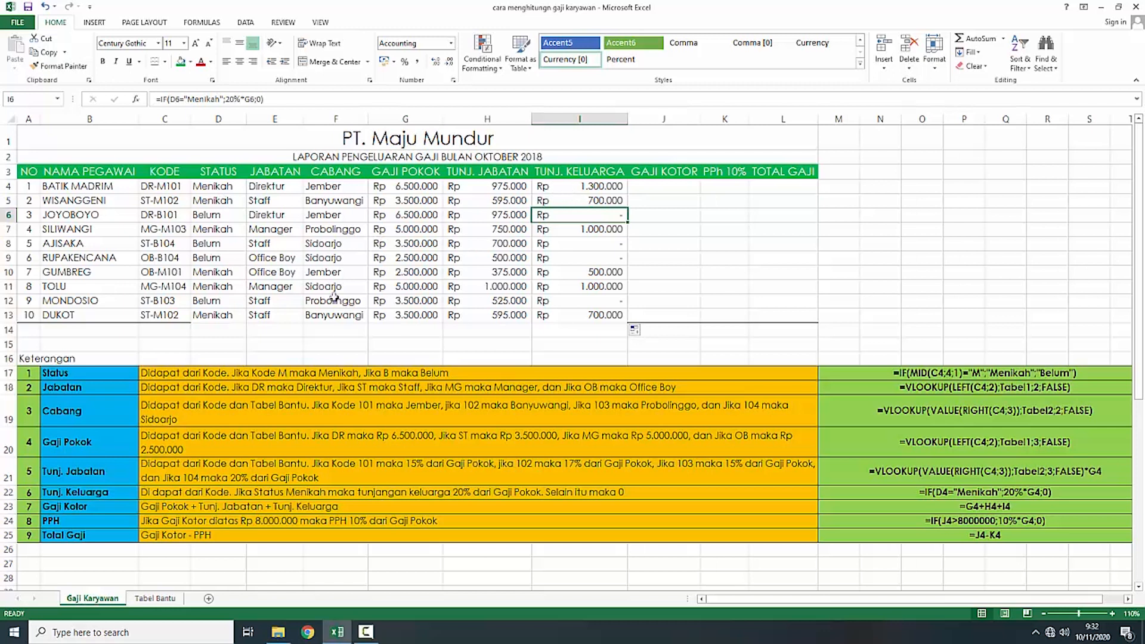
Step: Try to calculate the first Gaji Kotor by entering =G4:I4 in J4
{"action": "left_click", "coordinate": [658, 185]}
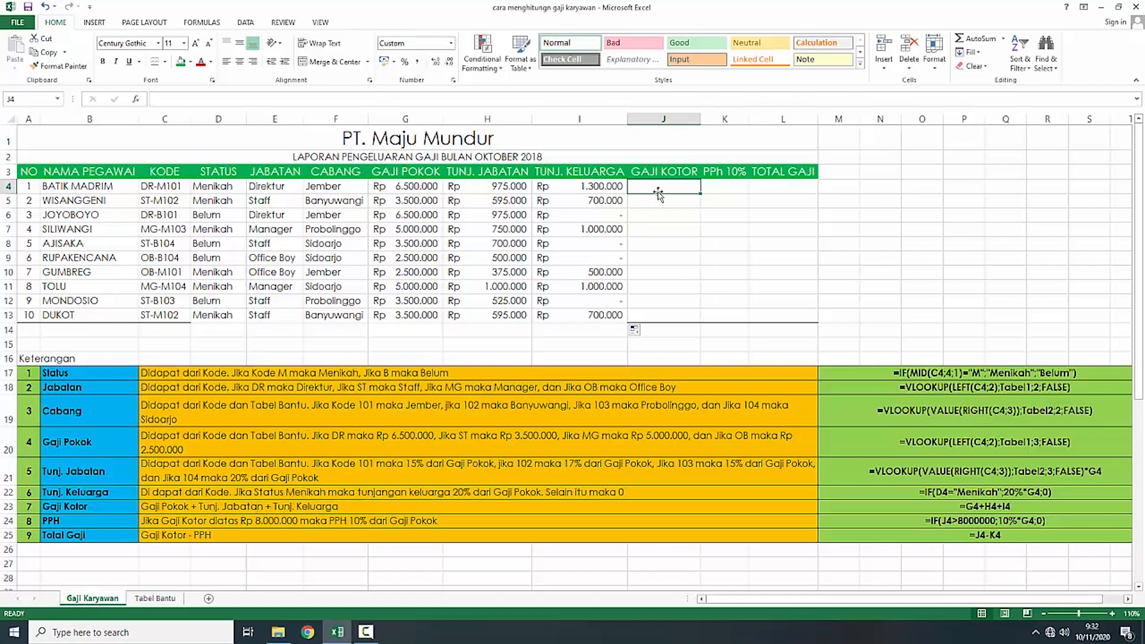
{"action": "type", "text": "="}
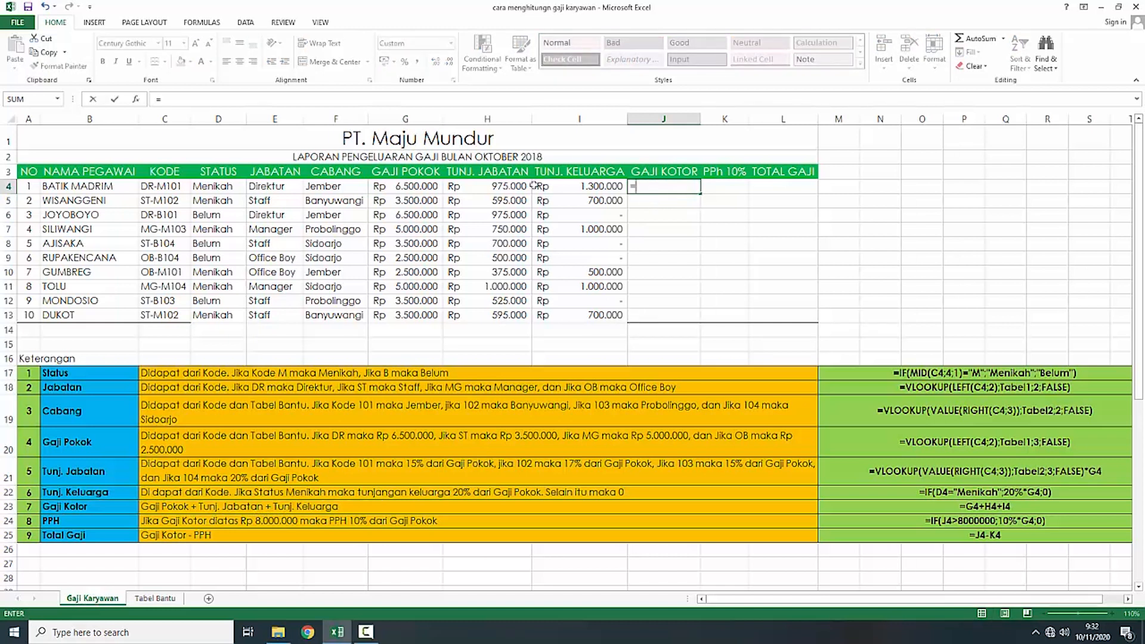
{"action": "left_click_drag", "start_coordinate": [414, 188], "coordinate": [586, 190]}
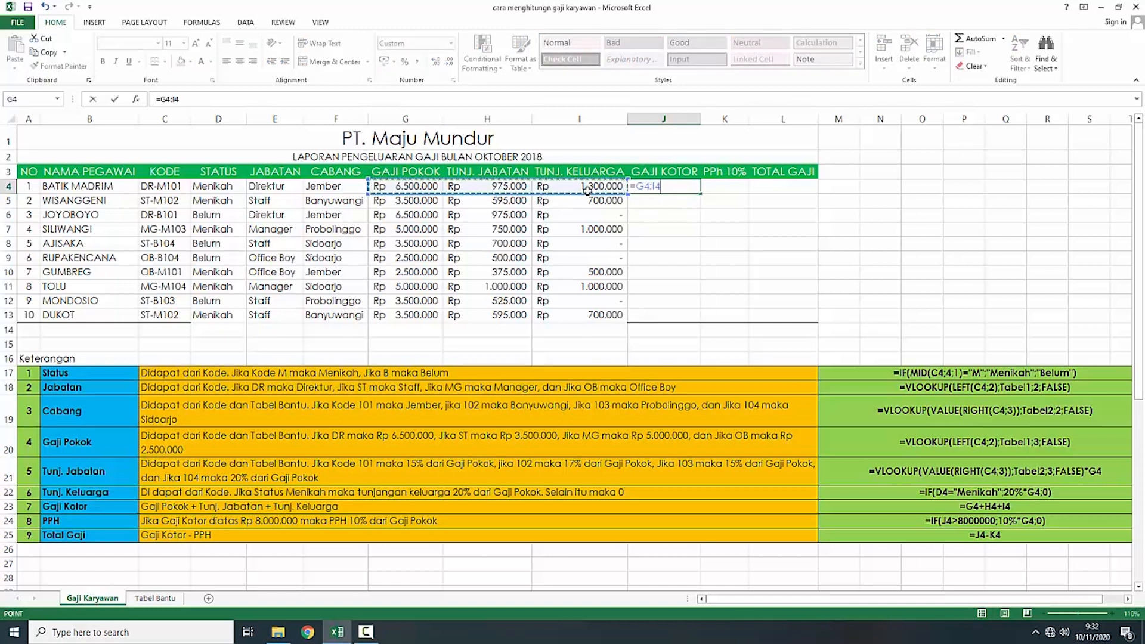
{"action": "key", "text": "Return"}
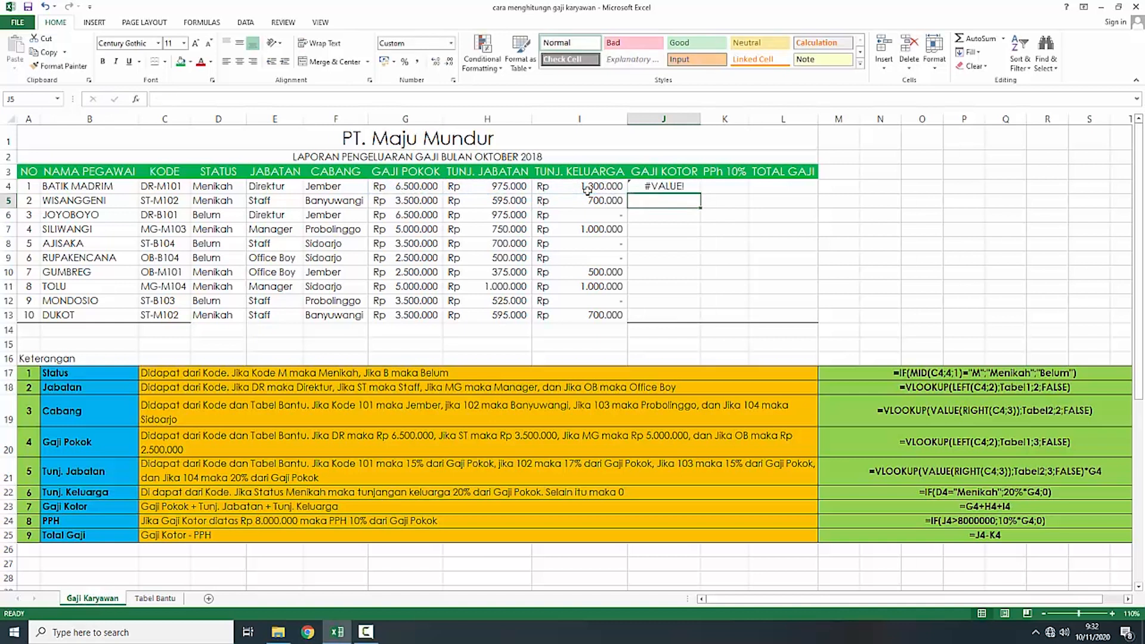
Step: Correct the Gaji Kotor formula in J4 so it reads =G4+H4+I4
{"action": "left_click", "coordinate": [667, 187]}
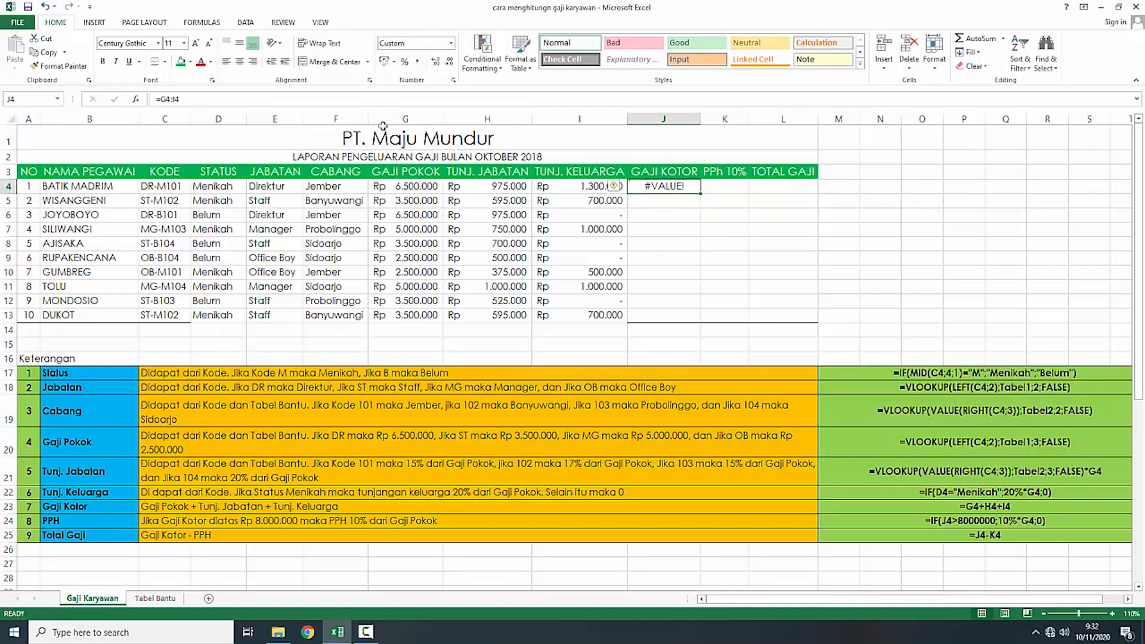
{"action": "left_click", "coordinate": [263, 100]}
{"action": "key", "text": "BackSpace"}
{"action": "key", "text": "BackSpace"}
{"action": "key", "text": "BackSpace"}
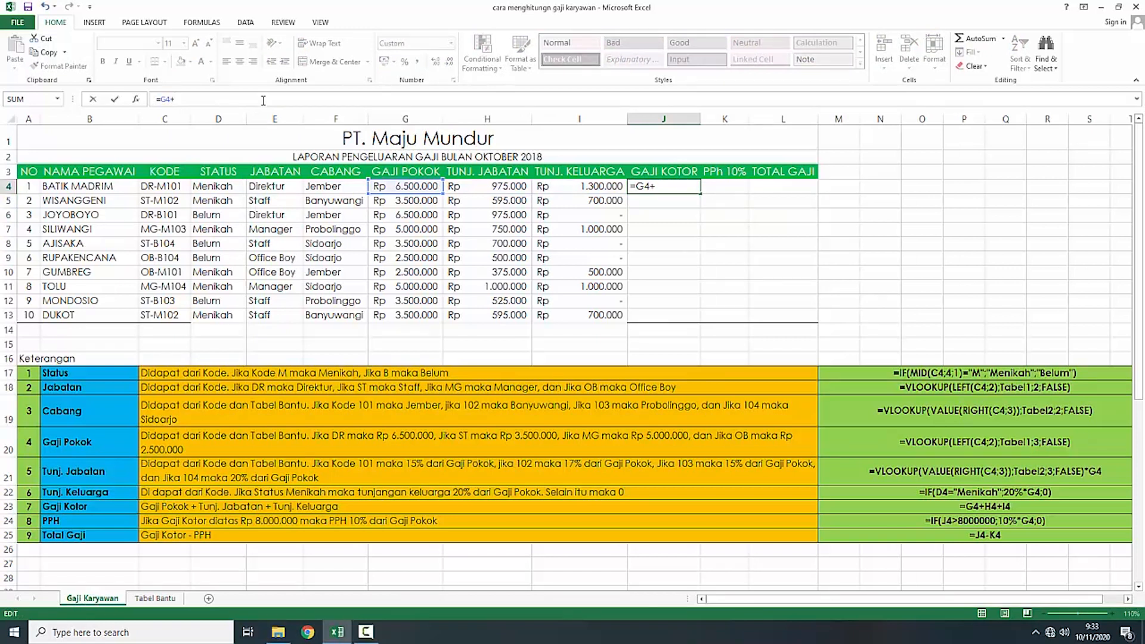
{"action": "type", "text": "+"}
{"action": "left_click", "coordinate": [469, 185]}
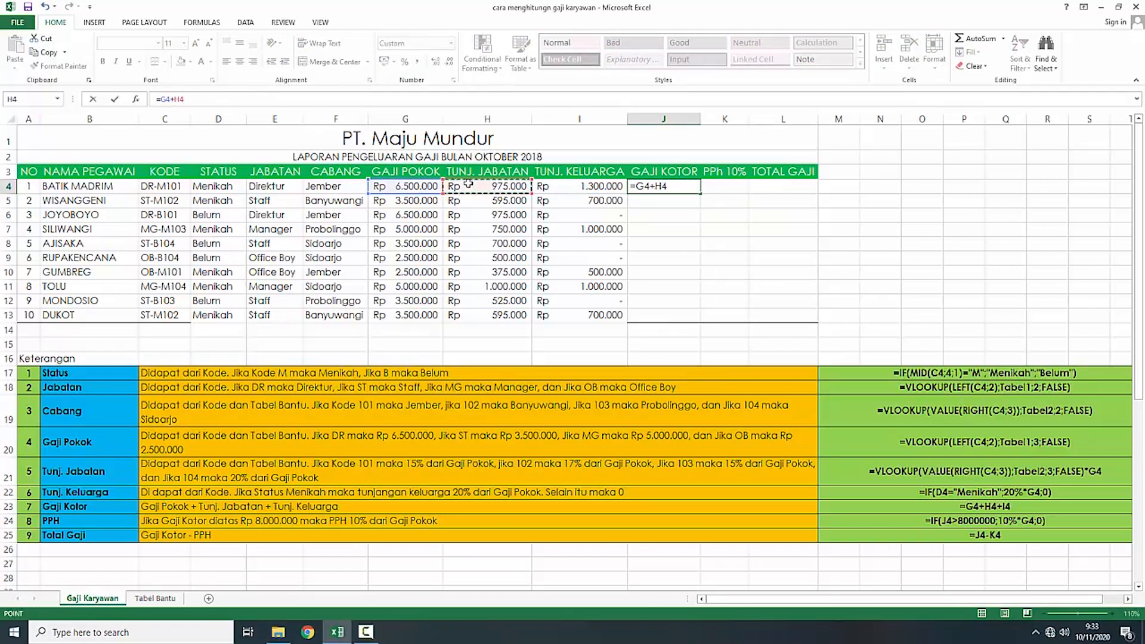
{"action": "type", "text": "+"}
{"action": "left_click", "coordinate": [572, 188]}
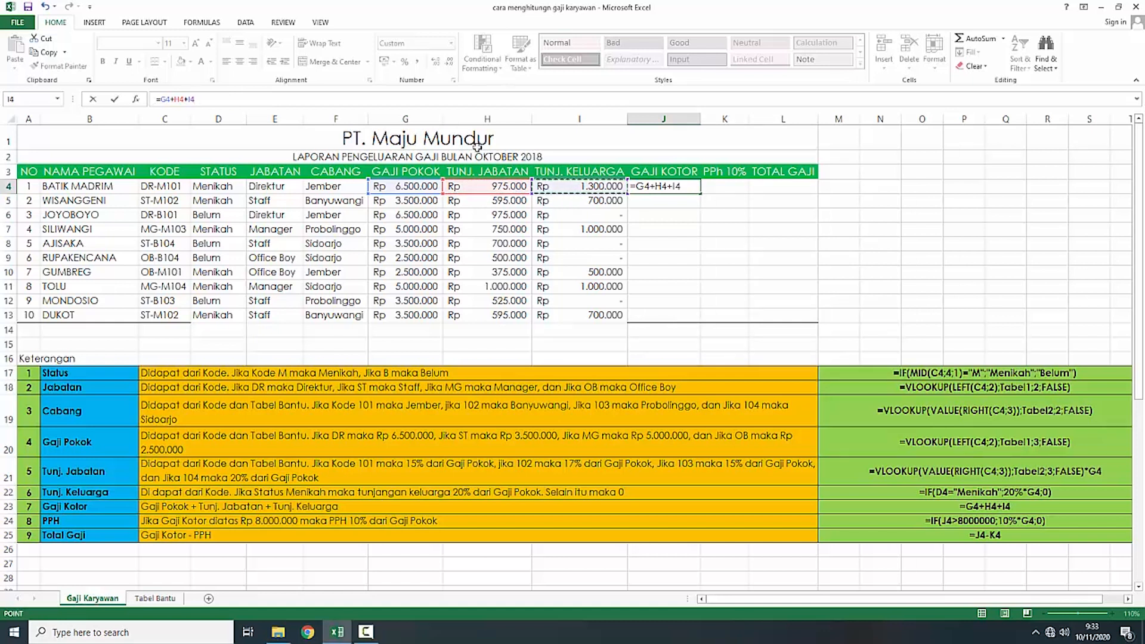
{"action": "key", "text": "Return"}
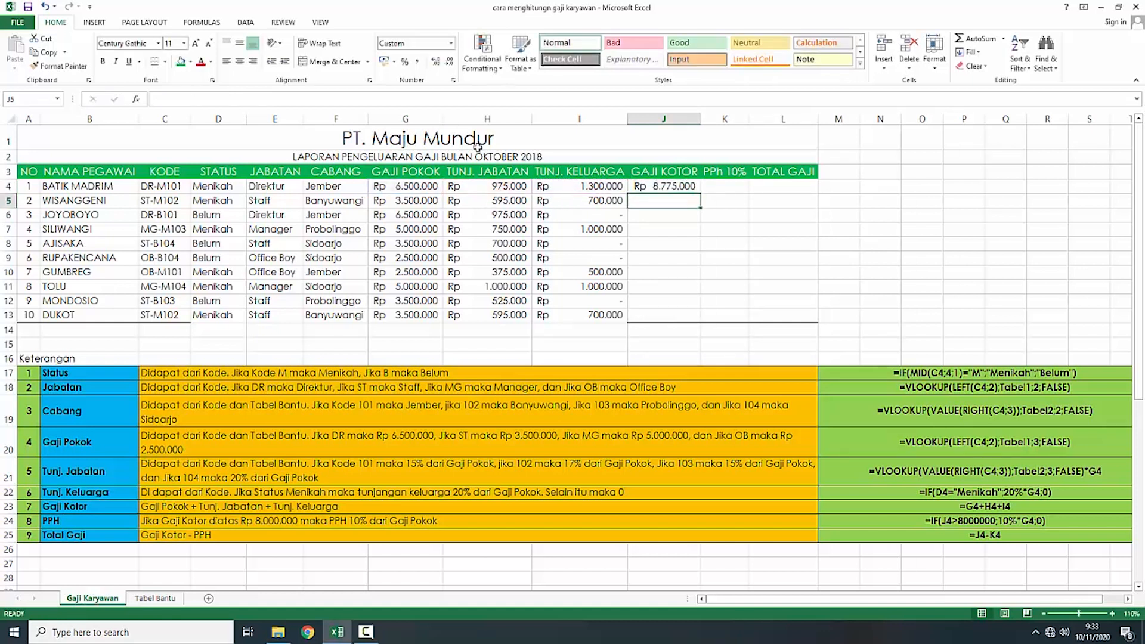
Step: Fill the J4 formula down the Gaji Kotor column through J13
{"action": "left_click", "coordinate": [669, 189]}
{"action": "left_click_drag", "start_coordinate": [701, 195], "coordinate": [700, 323]}
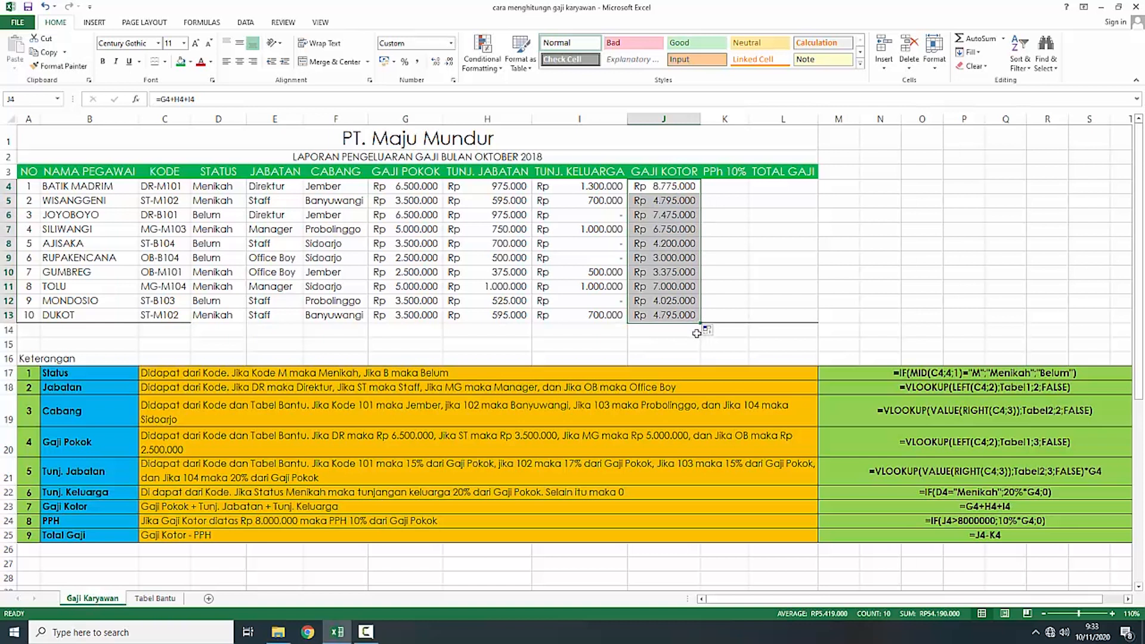
{"action": "left_click", "coordinate": [705, 220]}
Step: Enter =IF(J4>8000000;10%*G4;0) in K4 to calculate the first employee's PPh 10%
{"action": "left_click", "coordinate": [721, 187]}
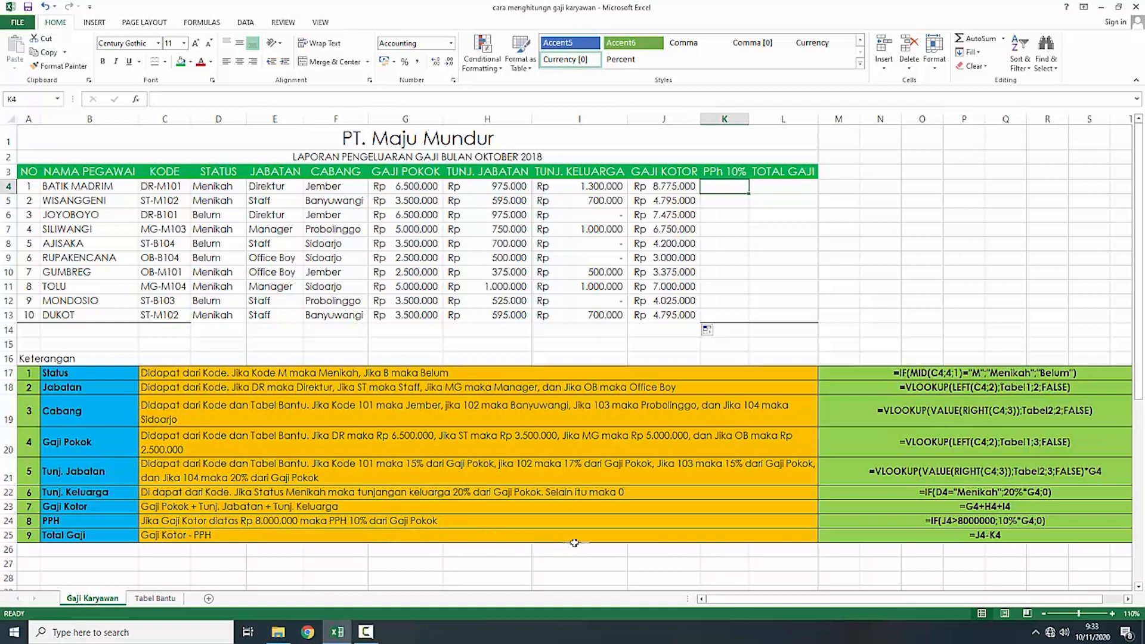
{"action": "left_click", "coordinate": [928, 522]}
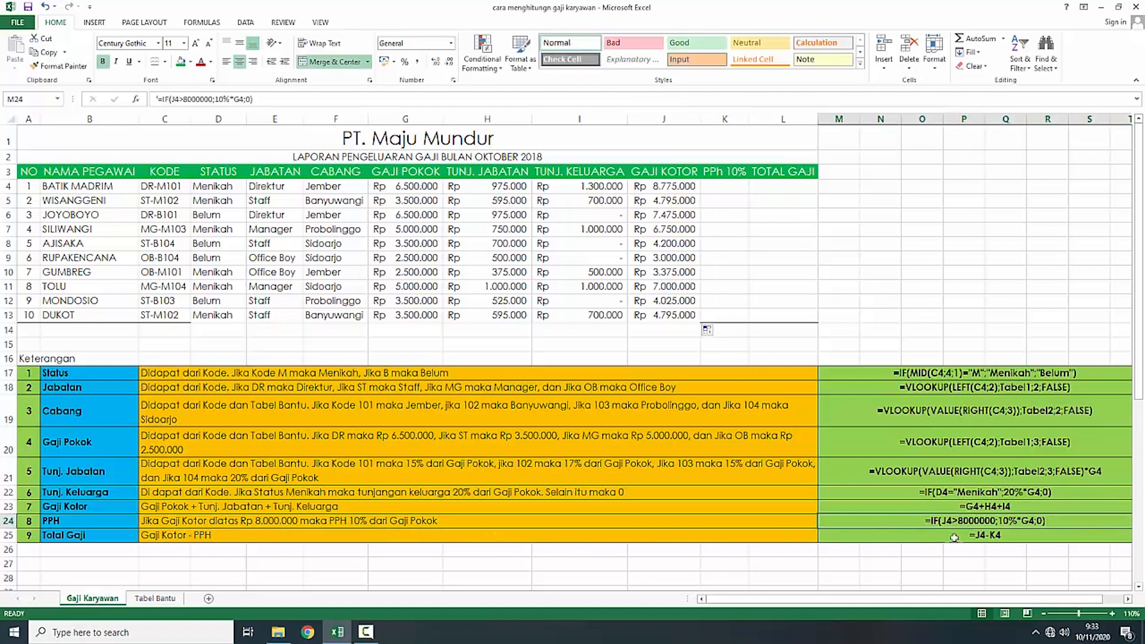
{"action": "left_click", "coordinate": [727, 189]}
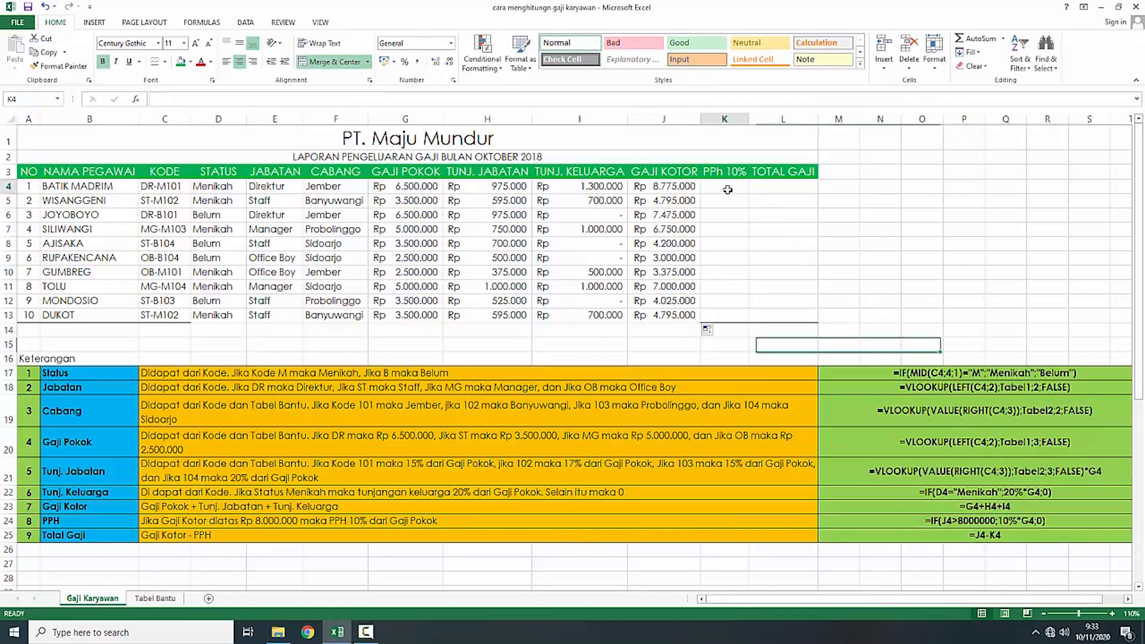
{"action": "type", "text": "="}
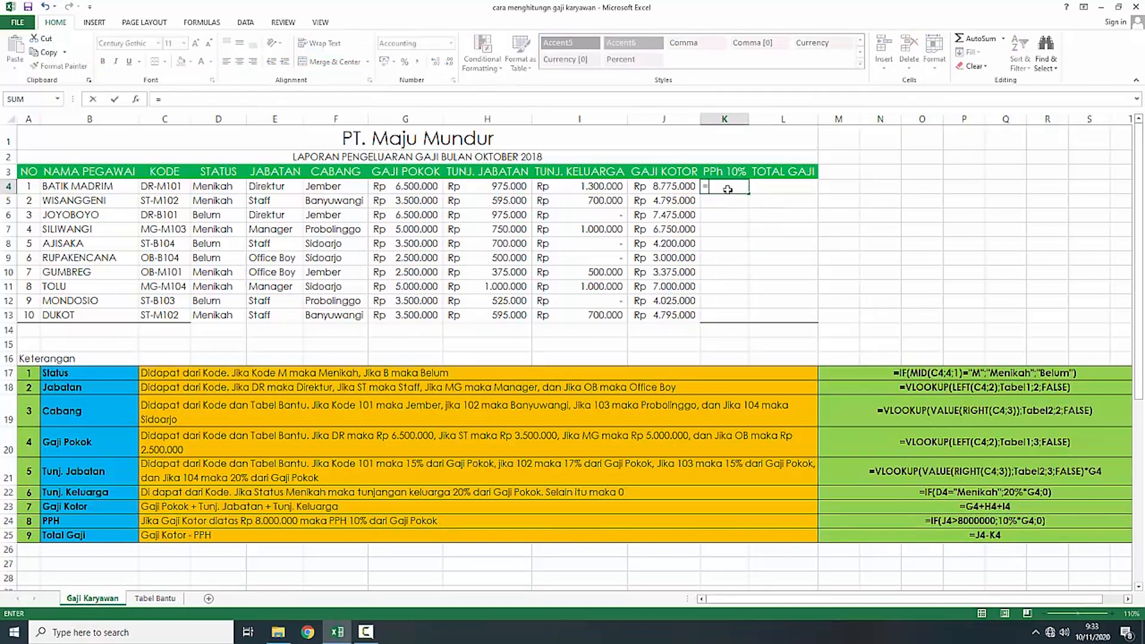
{"action": "type", "text": "if("}
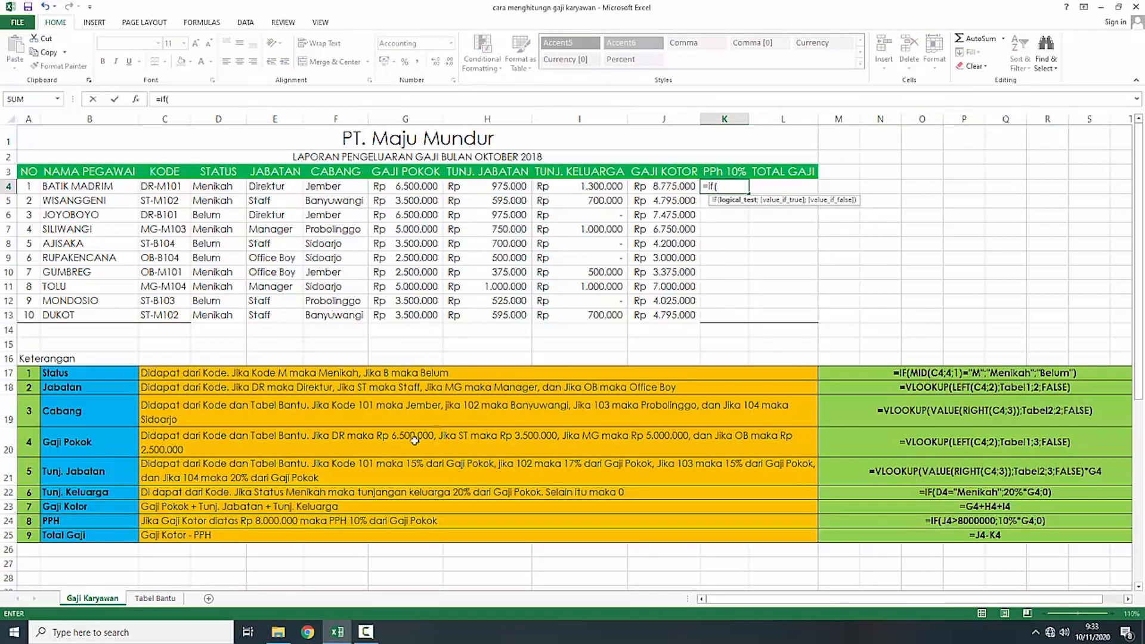
{"action": "left_click", "coordinate": [659, 189]}
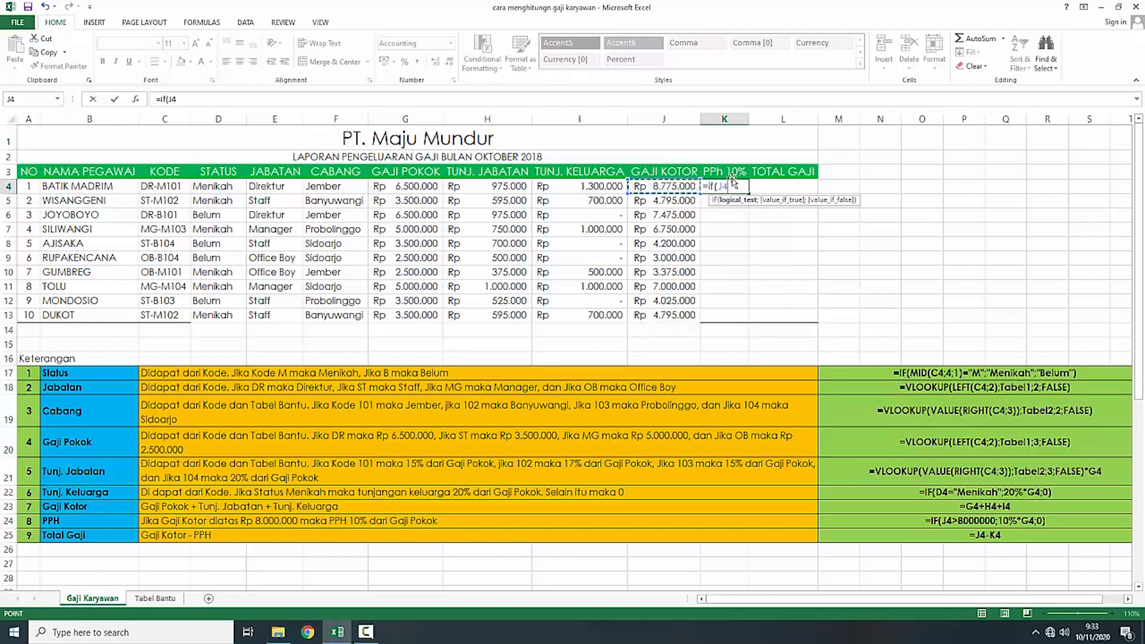
{"action": "type", "text": ">8000000"}
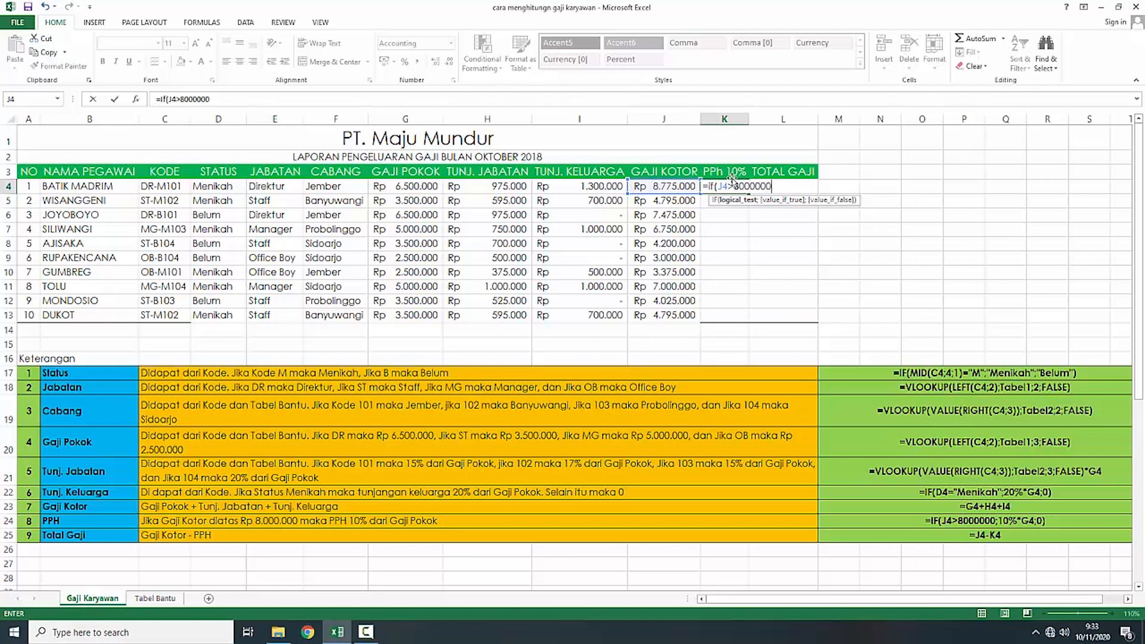
{"action": "type", "text": ";10"}
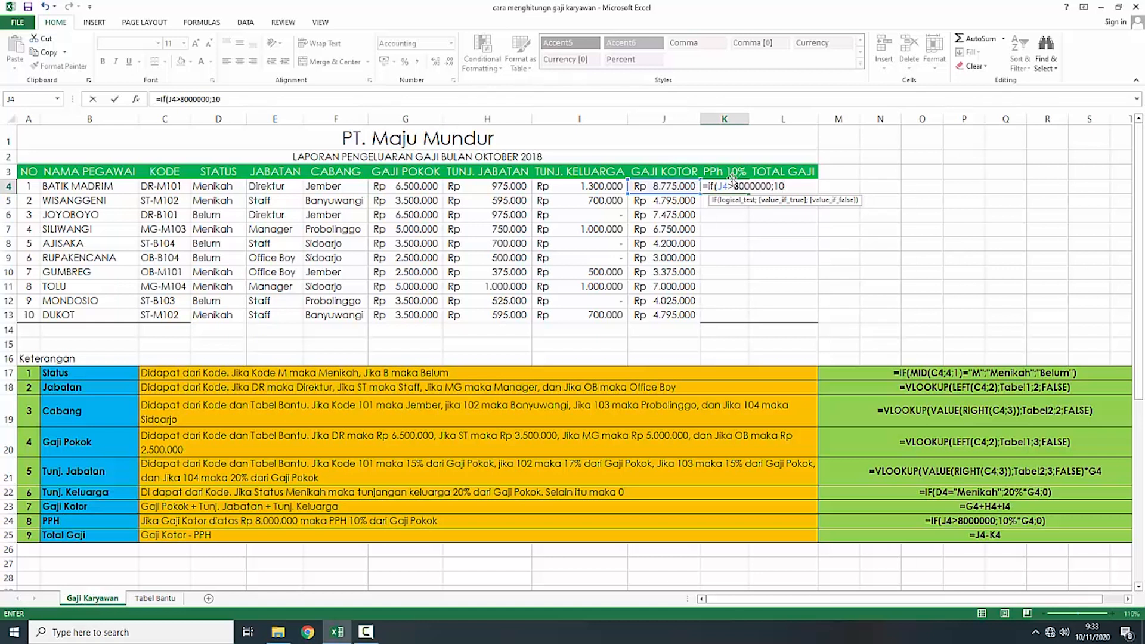
{"action": "type", "text": "%*"}
{"action": "left_click", "coordinate": [382, 186]}
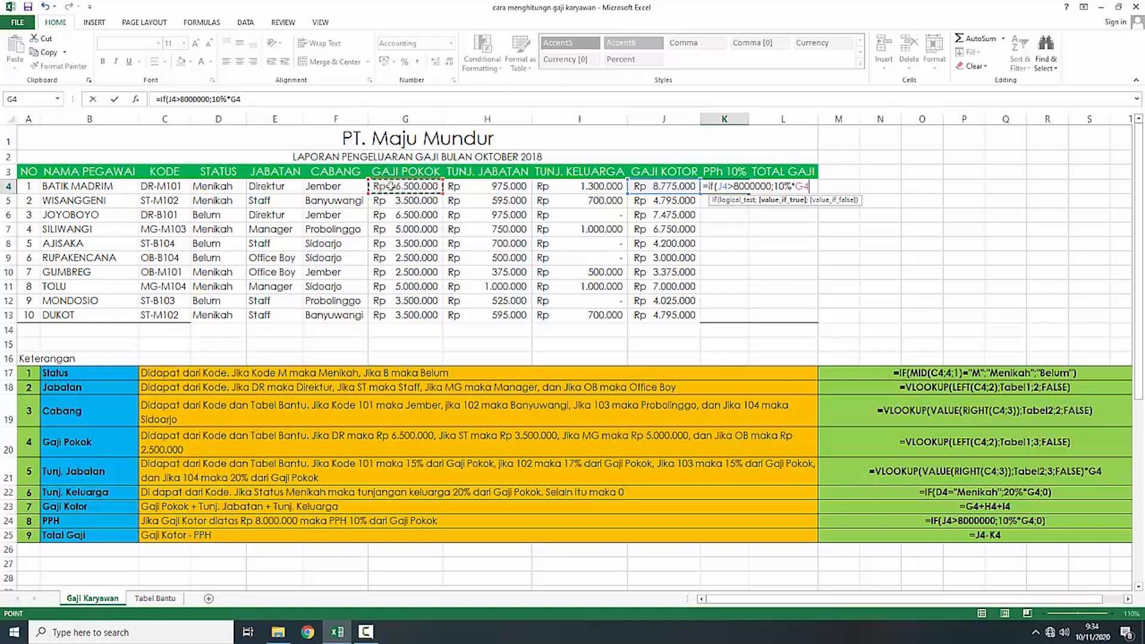
{"action": "type", "text": ";0"}
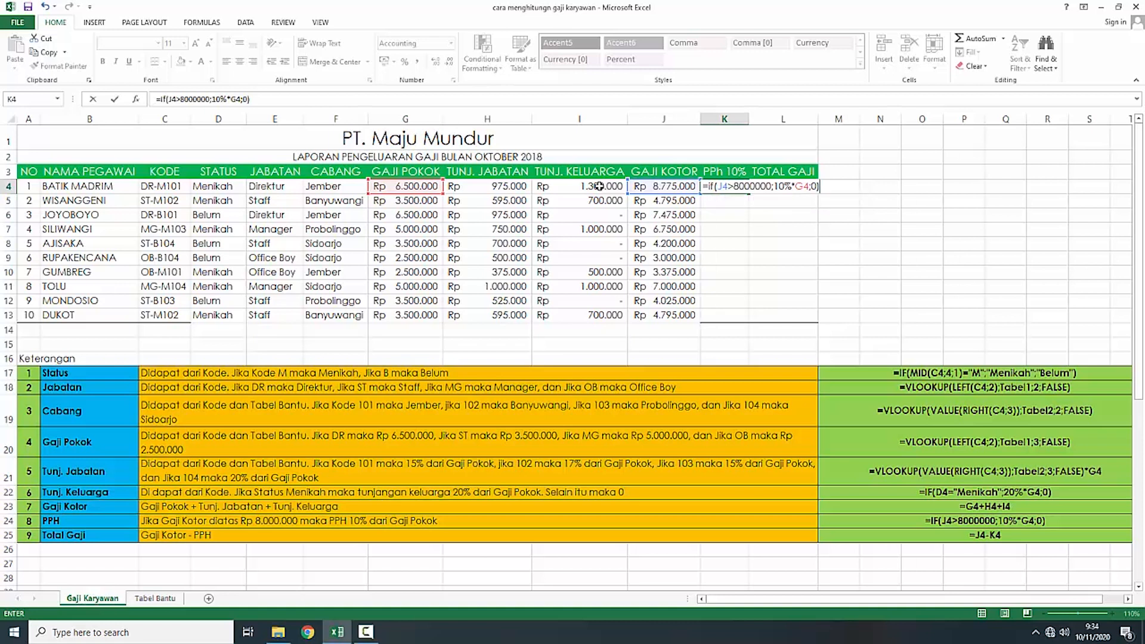
{"action": "key", "text": "Return"}
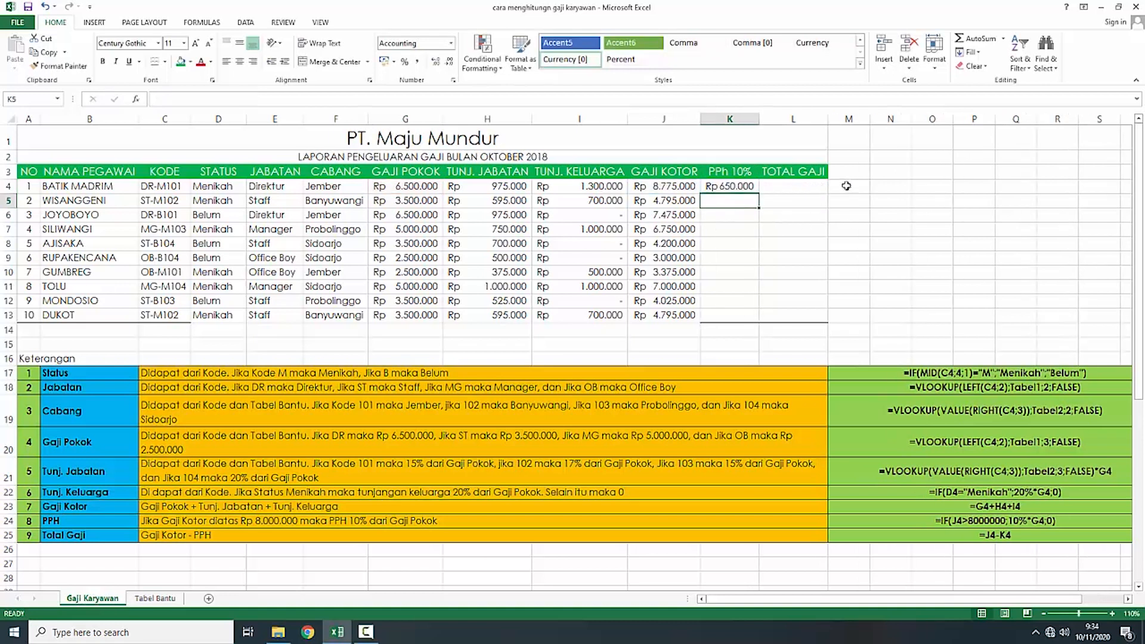
Step: Fill the K4 formula down the PPh 10% column through K13 and check it against the Gaji Kotor amounts
{"action": "left_click", "coordinate": [753, 186]}
{"action": "left_click_drag", "start_coordinate": [761, 204], "coordinate": [760, 325]}
{"action": "left_click", "coordinate": [727, 218]}
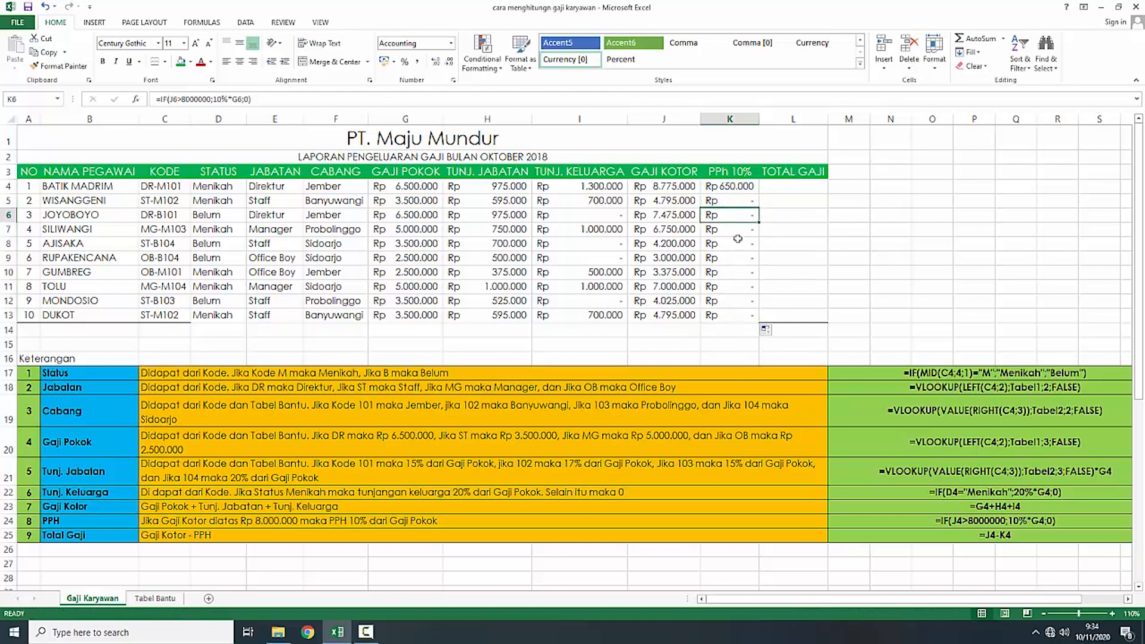
{"action": "left_click", "coordinate": [656, 185]}
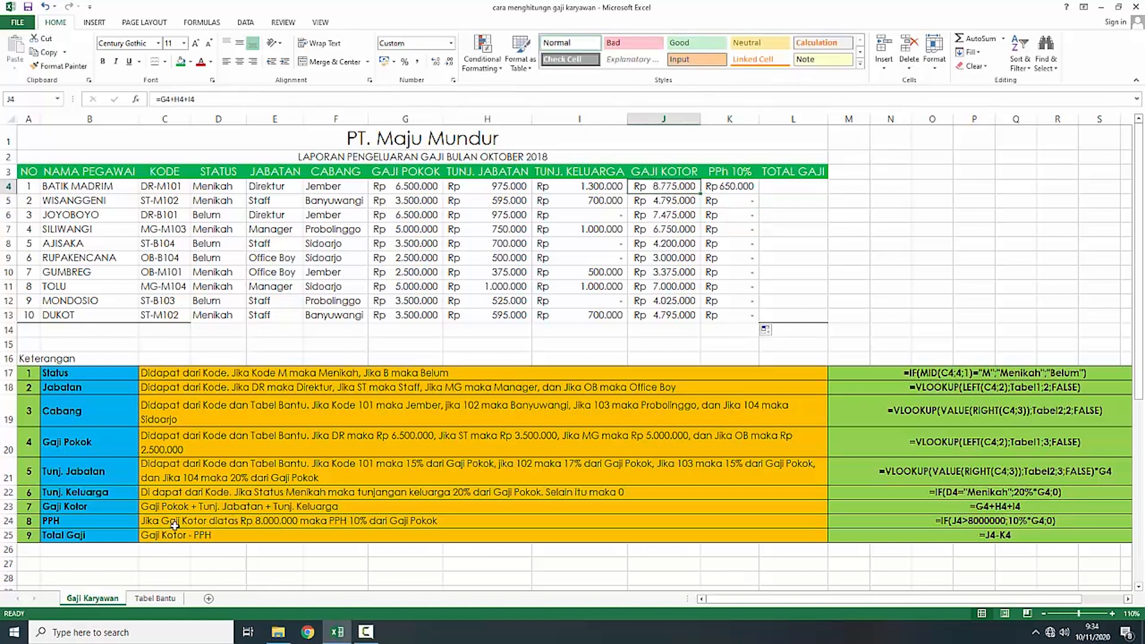
{"action": "left_click", "coordinate": [647, 206]}
{"action": "left_click", "coordinate": [659, 188]}
{"action": "left_click", "coordinate": [733, 190]}
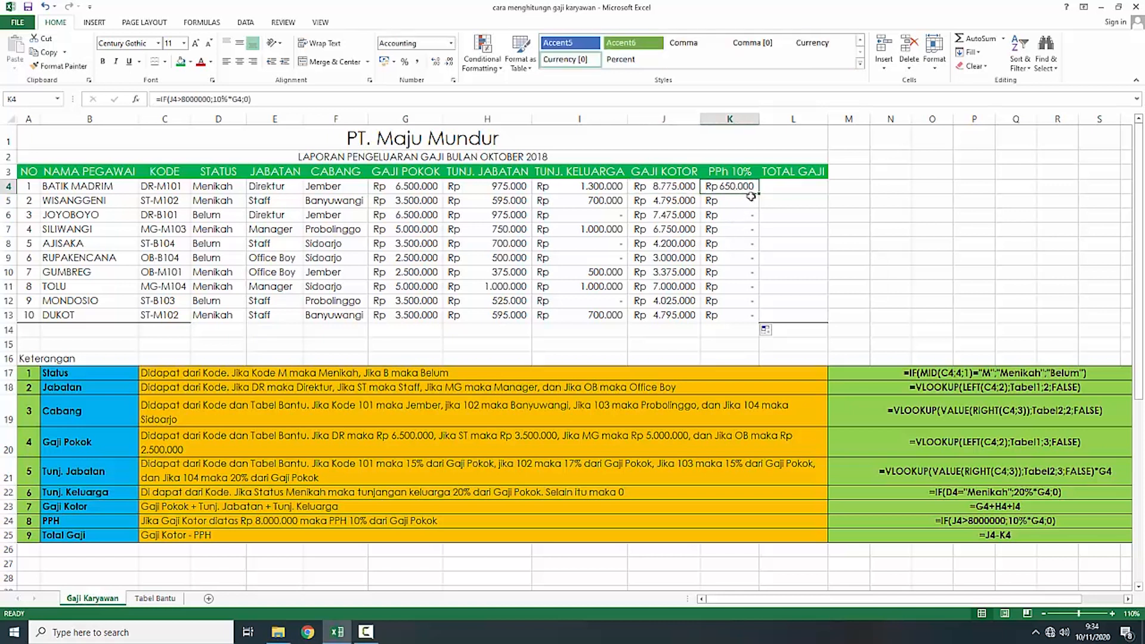
{"action": "left_click", "coordinate": [786, 356]}
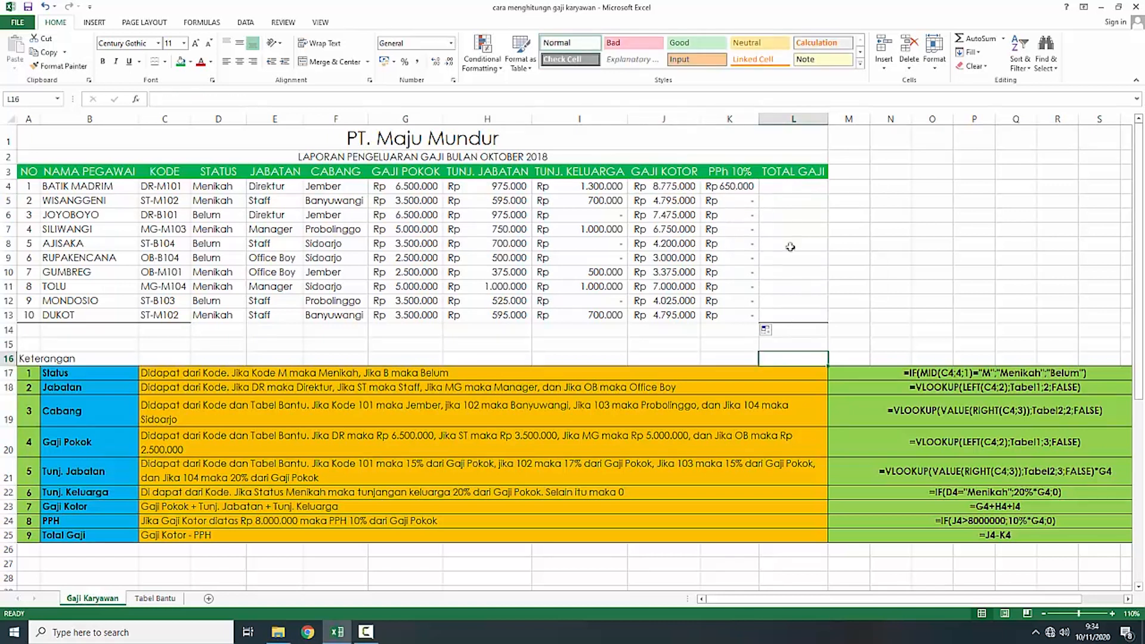
Step: Enter =J4-K4 in L4 to calculate the first employee's Total Gaji
{"action": "left_click", "coordinate": [782, 184]}
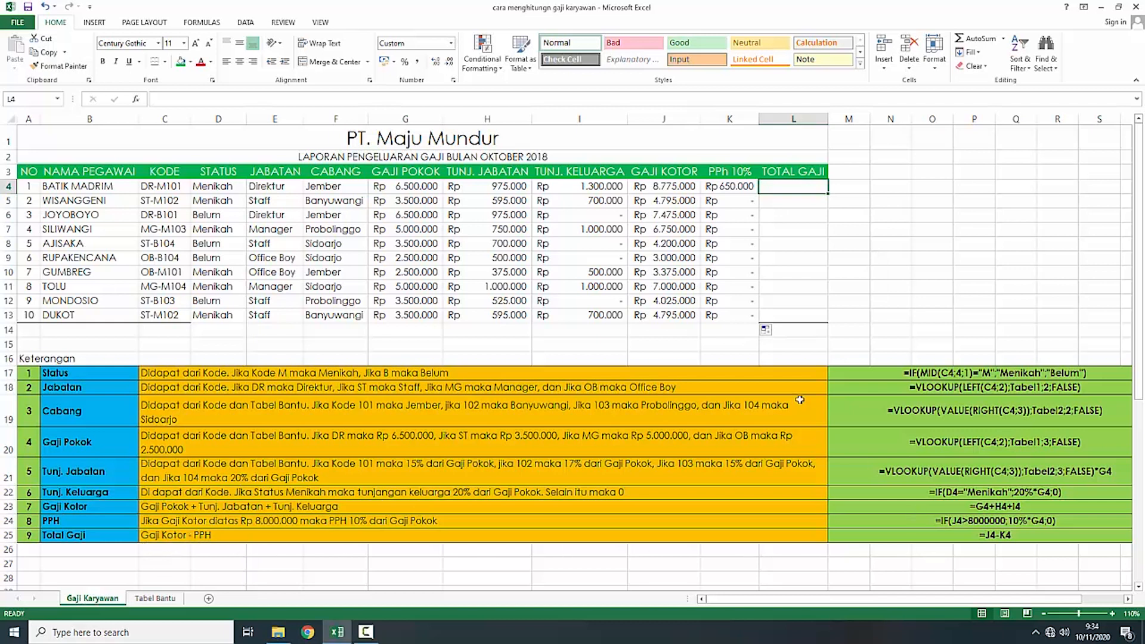
{"action": "type", "text": "="}
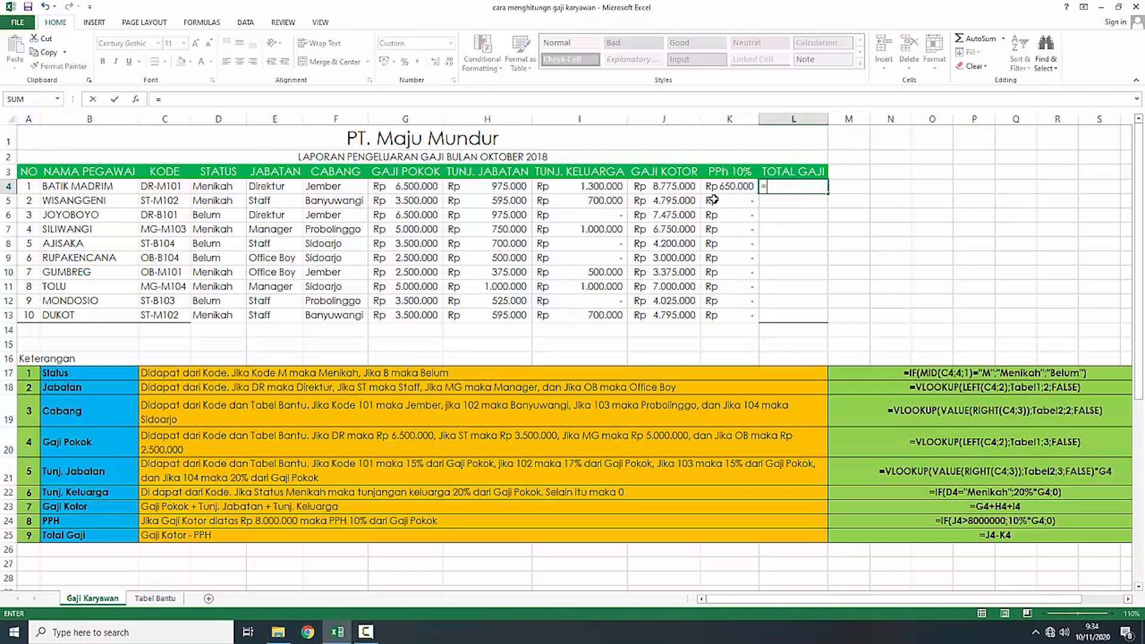
{"action": "left_click", "coordinate": [670, 187]}
{"action": "type", "text": "-"}
{"action": "left_click", "coordinate": [748, 182]}
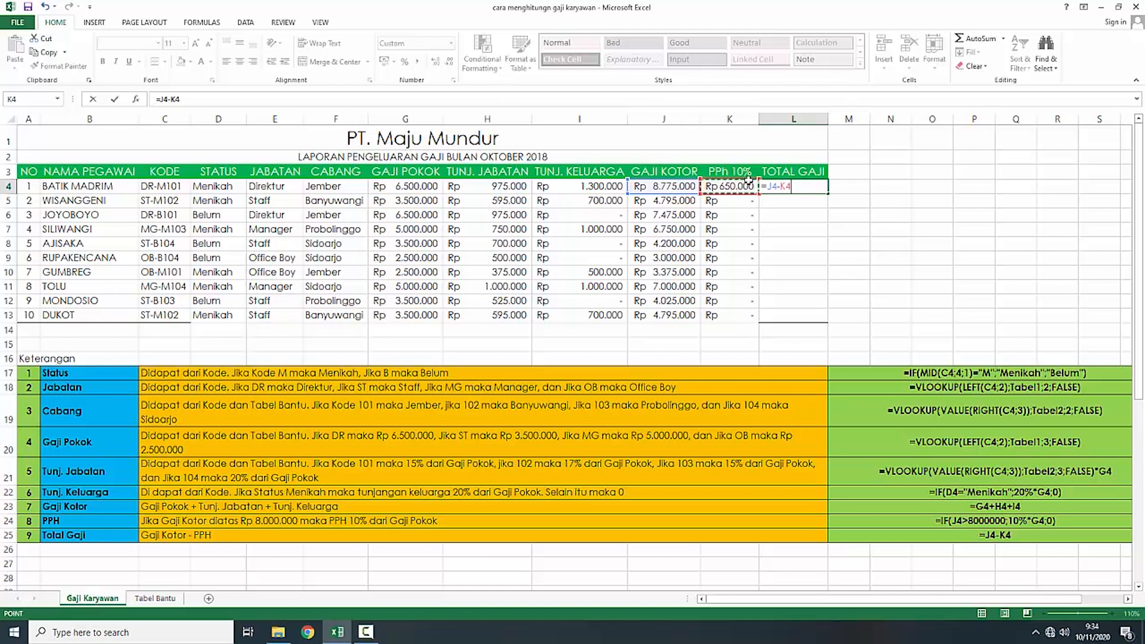
{"action": "key", "text": "Return"}
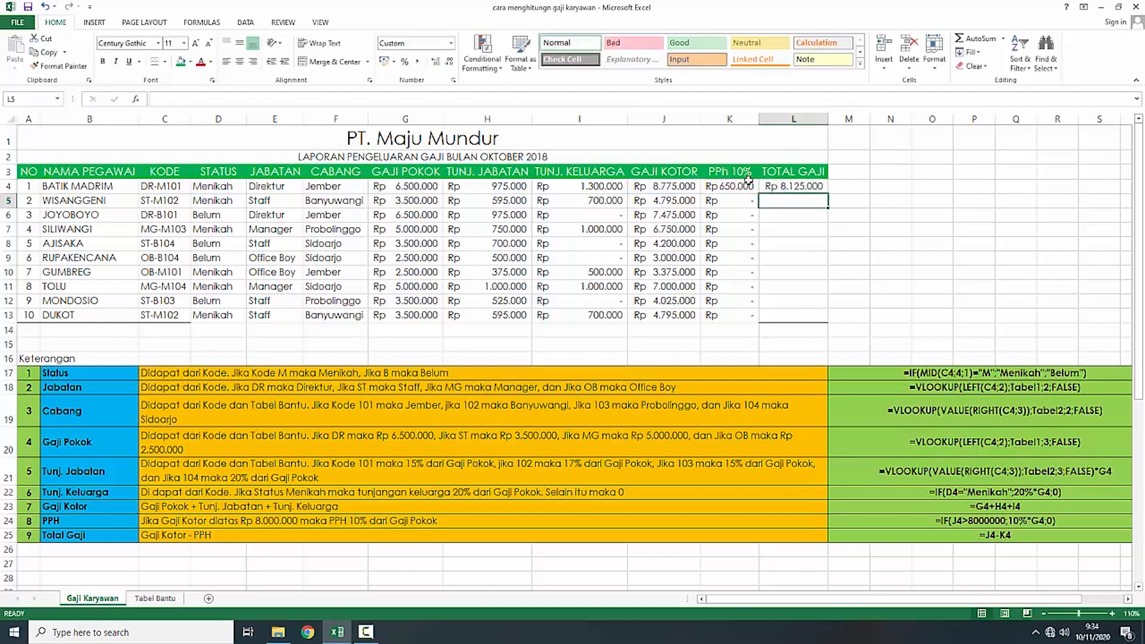
Step: Fill the L4 formula down the Total Gaji column through L13
{"action": "left_click", "coordinate": [769, 187]}
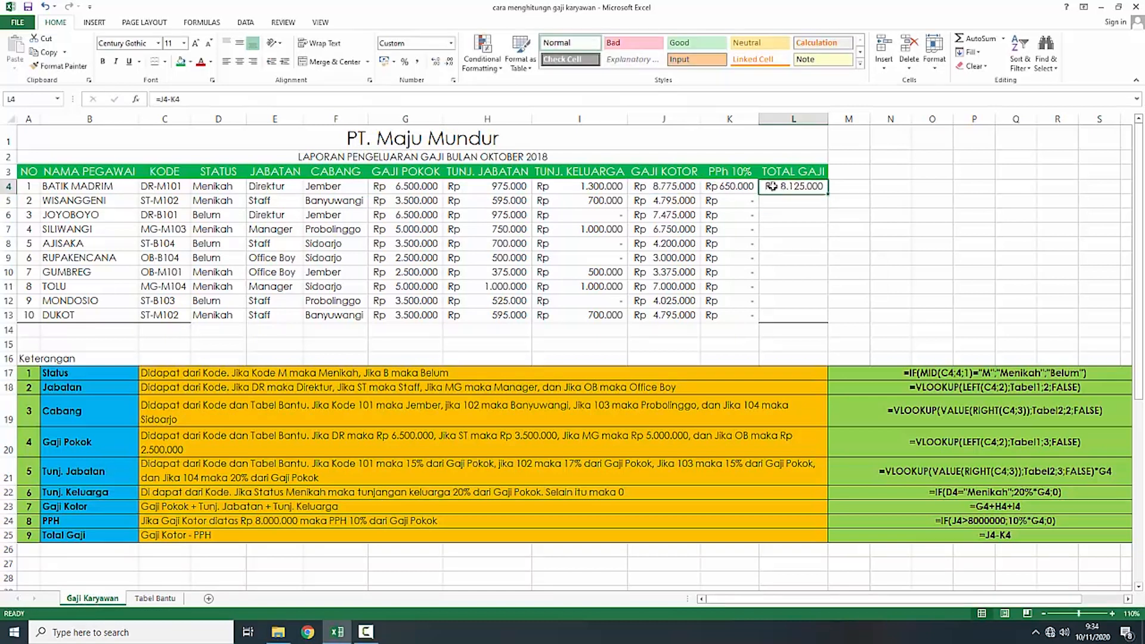
{"action": "left_click_drag", "start_coordinate": [828, 193], "coordinate": [832, 318]}
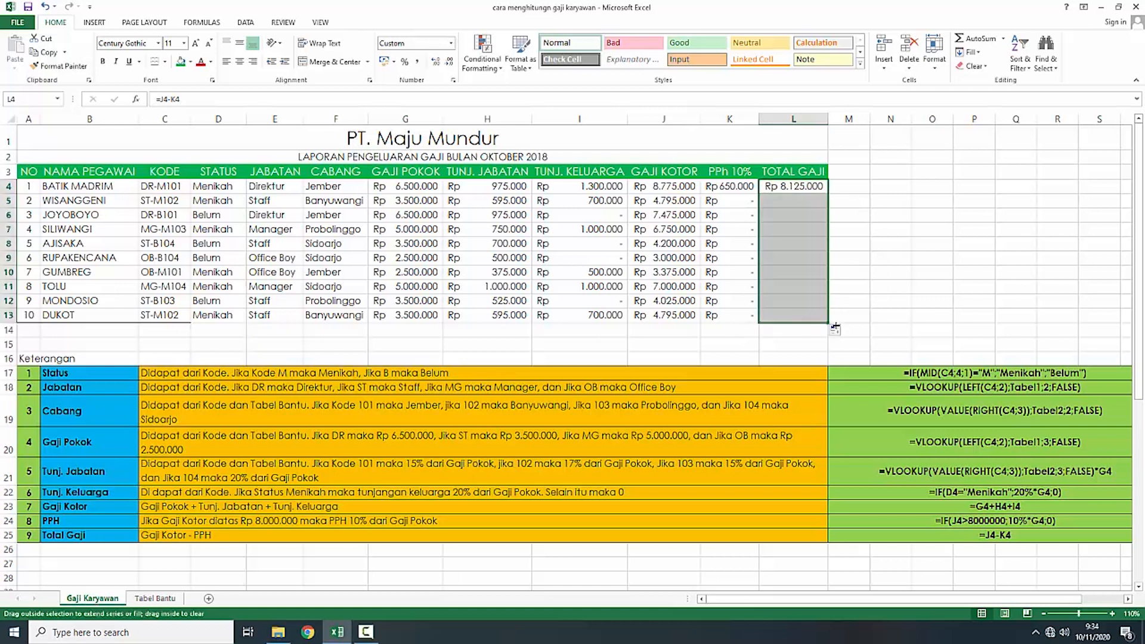
{"action": "left_click", "coordinate": [824, 253]}
{"action": "left_click", "coordinate": [882, 243]}
{"action": "scroll", "coordinate": [379, 295], "scroll_direction": "down", "scroll_amount": 3}
{"action": "scroll", "coordinate": [483, 352], "scroll_direction": "up", "scroll_amount": 3}
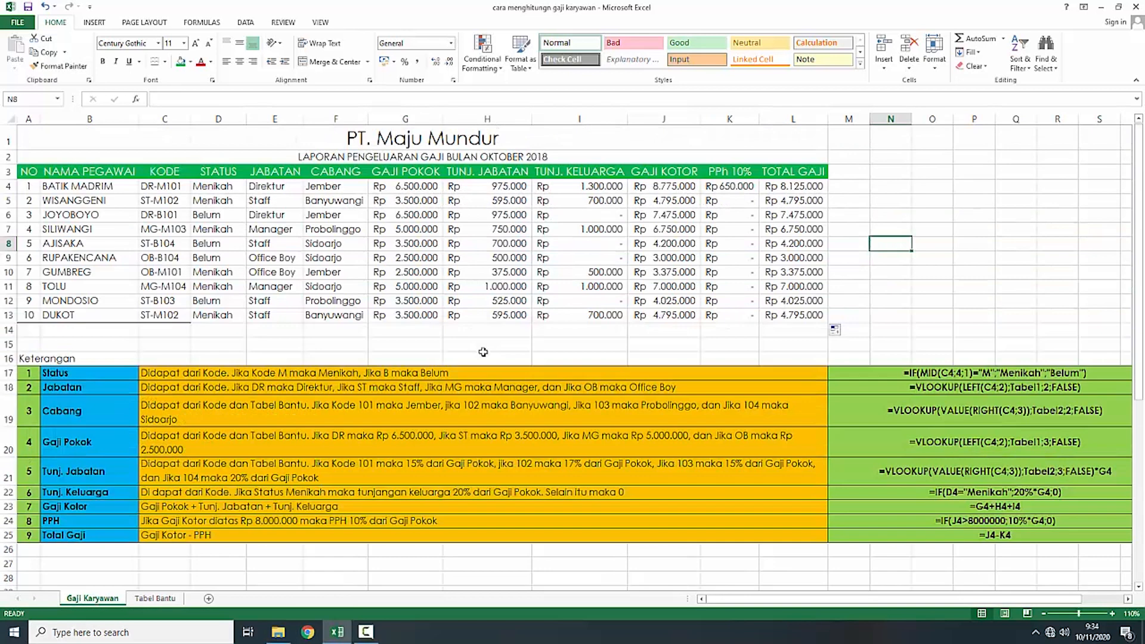
{"action": "left_click", "coordinate": [517, 347]}
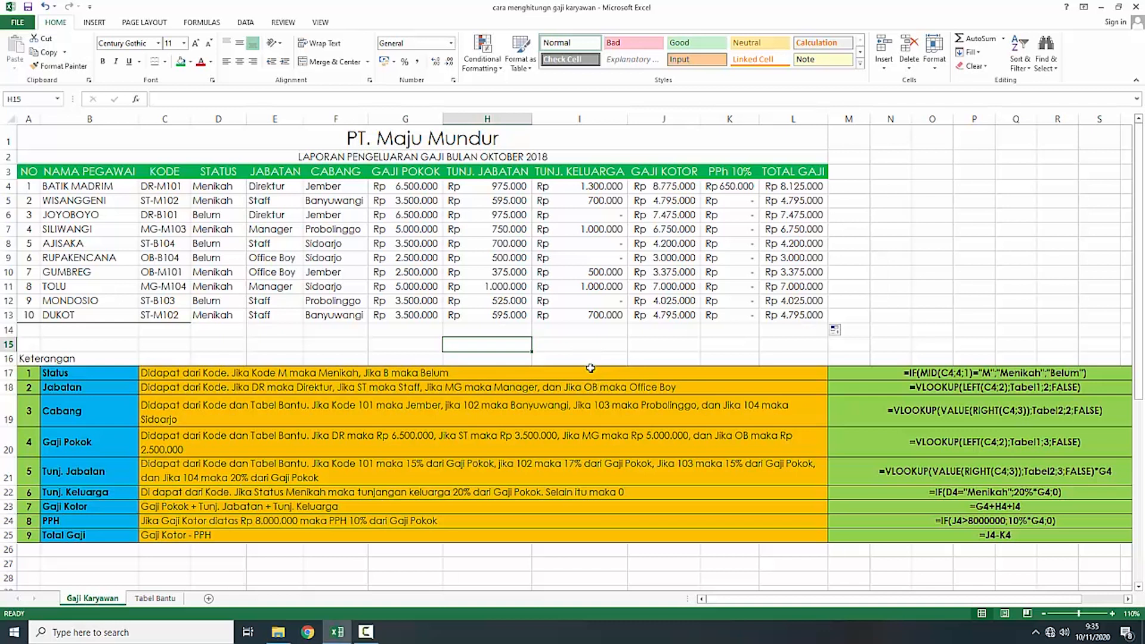
{"action": "left_click", "coordinate": [419, 350]}
{"action": "left_click", "coordinate": [477, 358]}
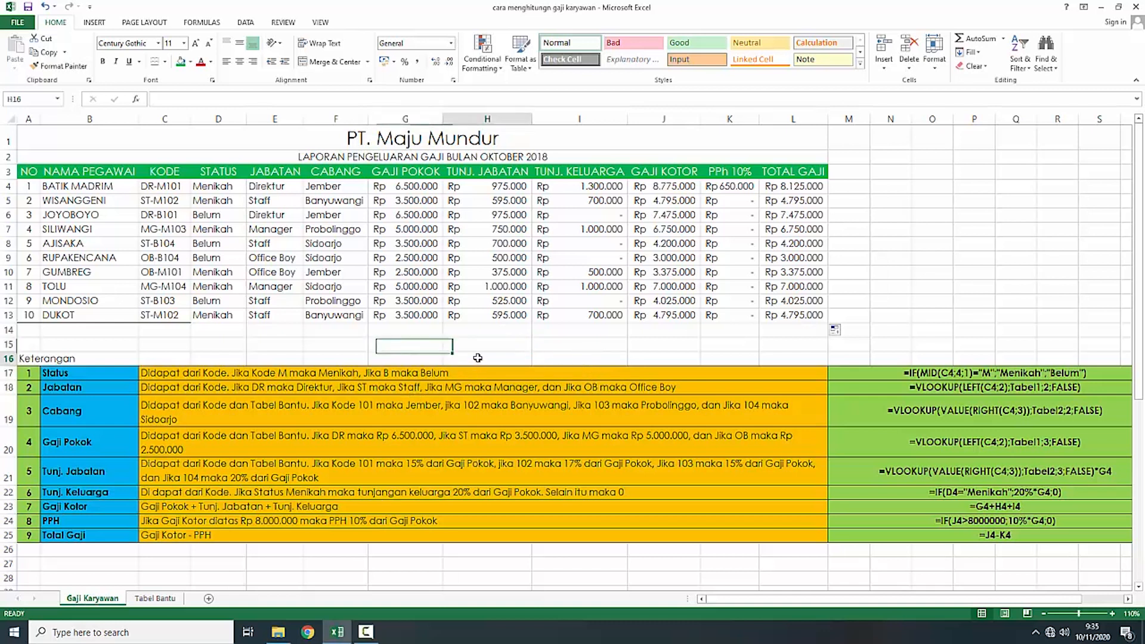
{"action": "left_click", "coordinate": [393, 356]}
{"action": "left_click", "coordinate": [228, 356]}
{"action": "left_click", "coordinate": [229, 345]}
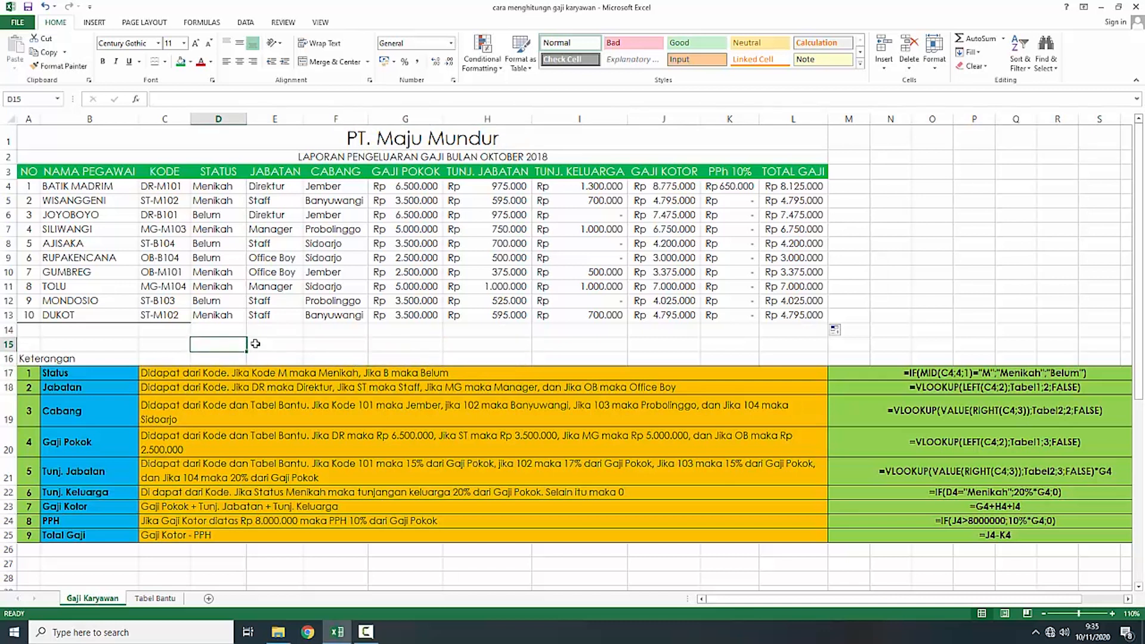